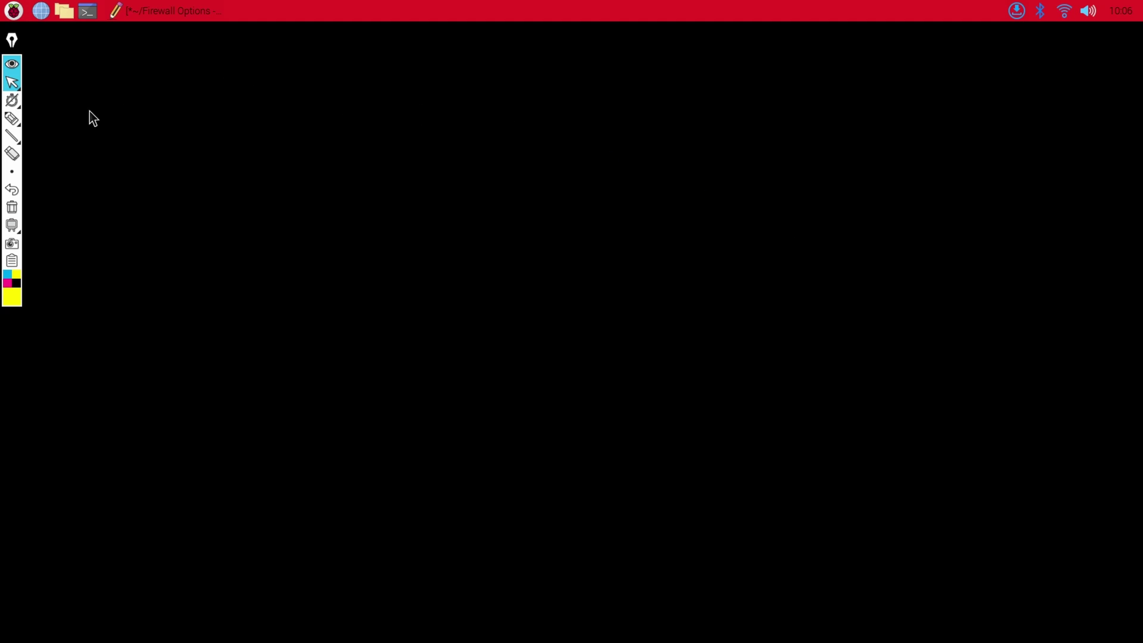
# Draw a cloud labelled "Internet" in white and handwrite the title "Home Network" beside it.
pyautogui.click(12, 119)
pyautogui.moveTo(275, 81)
pyautogui.mouseDown()
pyautogui.moveTo(470, 60)
pyautogui.moveTo(577, 65)
pyautogui.moveTo(674, 104)
pyautogui.moveTo(350, 121)
pyautogui.moveTo(268, 90)
pyautogui.moveTo(281, 75)
pyautogui.moveTo(347, 82)
pyautogui.mouseUp()
pyautogui.moveTo(329, 88)
pyautogui.mouseDown()
pyautogui.moveTo(329, 110)
pyautogui.moveTo(345, 111)
pyautogui.mouseUp()
pyautogui.moveTo(342, 110)
pyautogui.mouseDown()
pyautogui.moveTo(350, 96)
pyautogui.moveTo(367, 109)
pyautogui.moveTo(389, 80)
pyautogui.moveTo(384, 106)
pyautogui.mouseUp()
pyautogui.moveTo(381, 100)
pyautogui.mouseDown()
pyautogui.moveTo(485, 99)
pyautogui.moveTo(500, 76)
pyautogui.mouseUp()
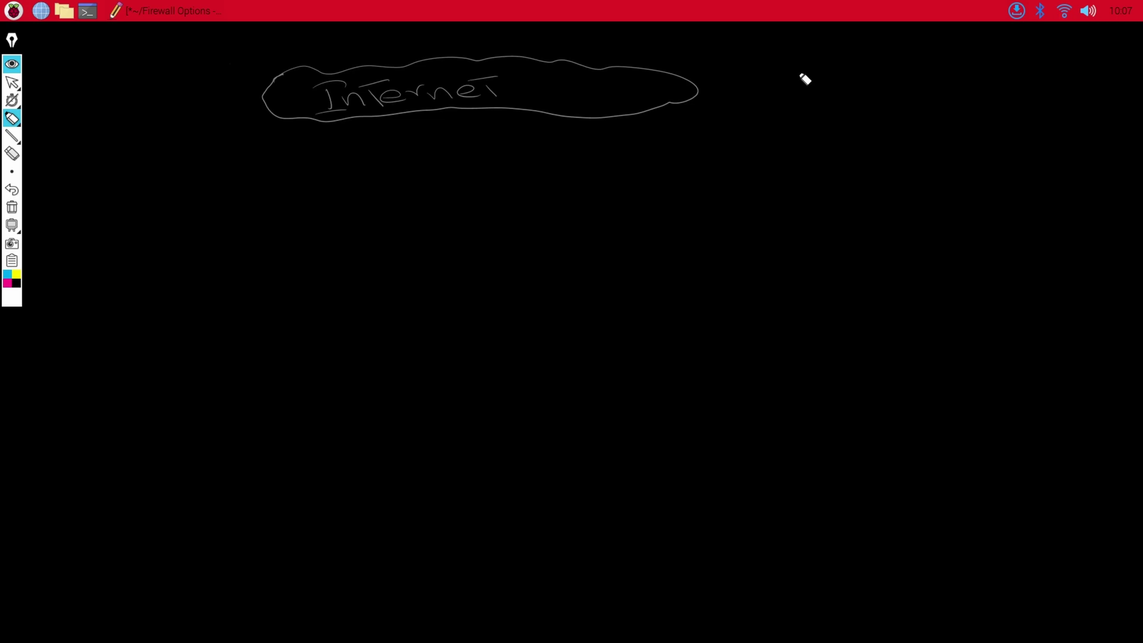
pyautogui.moveTo(748, 65)
pyautogui.mouseDown()
pyautogui.moveTo(763, 77)
pyautogui.moveTo(983, 76)
pyautogui.moveTo(972, 67)
pyautogui.mouseUp()
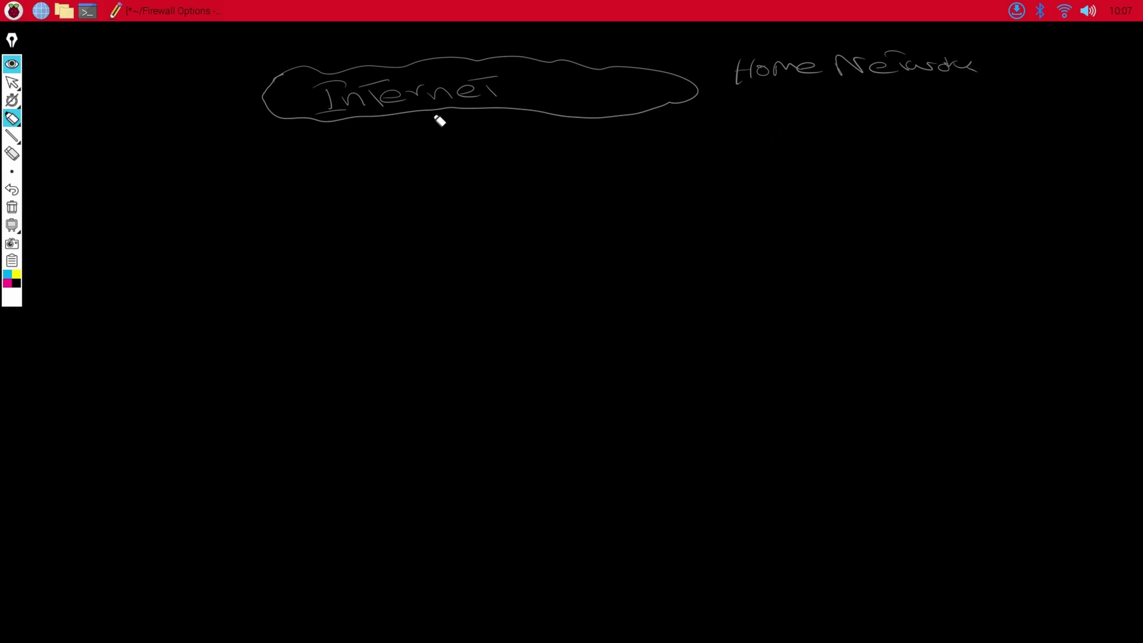
# Draw a box labelled "Router" below the cloud, connect it to Internet, and add a line to the label "ISP".
pyautogui.moveTo(437, 108); pyautogui.dragTo(436, 178)
pyautogui.moveTo(326, 183)
pyautogui.mouseDown()
pyautogui.moveTo(561, 173)
pyautogui.moveTo(548, 220)
pyautogui.moveTo(345, 222)
pyautogui.moveTo(325, 182)
pyautogui.moveTo(387, 209)
pyautogui.moveTo(408, 196)
pyautogui.moveTo(493, 194)
pyautogui.mouseUp()
pyautogui.moveTo(575, 201)
pyautogui.mouseDown()
pyautogui.moveTo(643, 191)
pyautogui.moveTo(628, 184)
pyautogui.moveTo(709, 186)
pyautogui.moveTo(689, 192)
pyautogui.mouseUp()
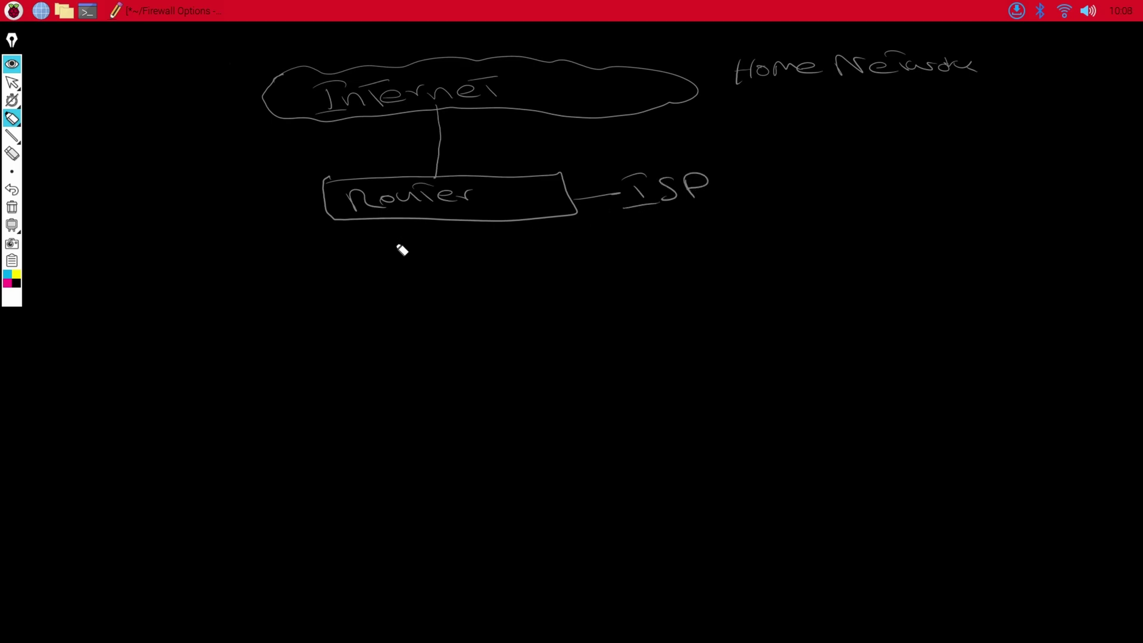
# Draw a box labelled "PC" below the router and connect it with a line.
pyautogui.moveTo(370, 221); pyautogui.dragTo(299, 306)
pyautogui.moveTo(234, 322); pyautogui.dragTo(335, 307)
pyautogui.moveTo(236, 322); pyautogui.dragTo(253, 359)
pyautogui.moveTo(335, 315)
pyautogui.mouseDown()
pyautogui.moveTo(344, 371)
pyautogui.moveTo(246, 389)
pyautogui.moveTo(233, 351)
pyautogui.moveTo(265, 375)
pyautogui.moveTo(268, 357)
pyautogui.moveTo(333, 346)
pyautogui.mouseUp()
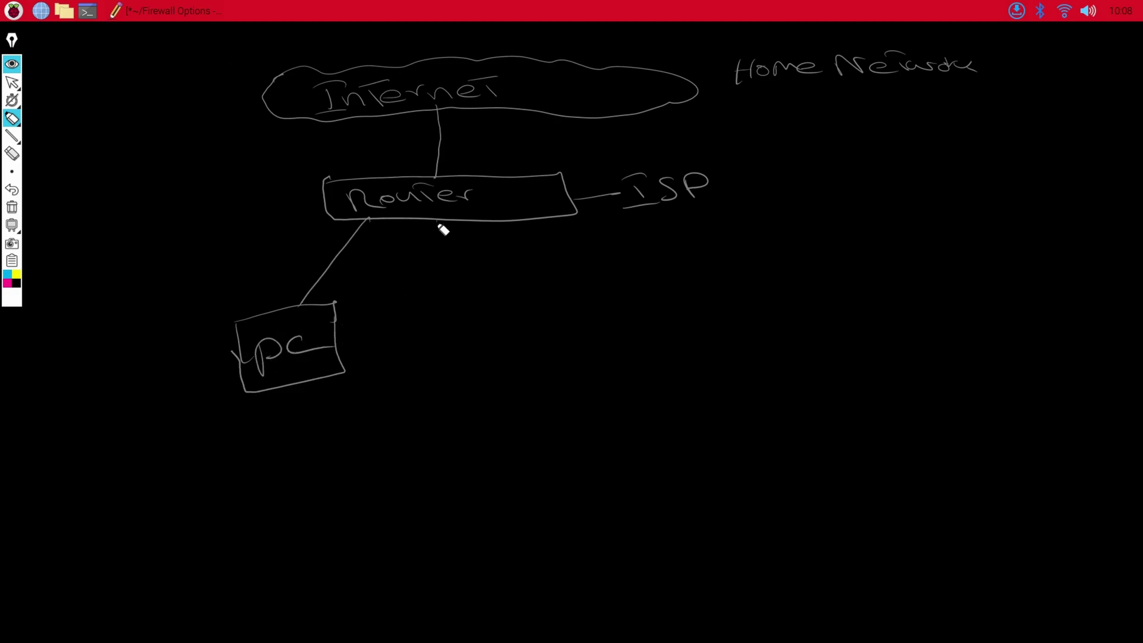
# Draw a box labelled "Pi5" beside the PC box and connect it to the router.
pyautogui.moveTo(438, 222)
pyautogui.mouseDown()
pyautogui.moveTo(439, 283)
pyautogui.moveTo(507, 281)
pyautogui.moveTo(516, 344)
pyautogui.mouseUp()
pyautogui.moveTo(406, 286)
pyautogui.mouseDown()
pyautogui.moveTo(411, 360)
pyautogui.moveTo(517, 349)
pyautogui.mouseUp()
pyautogui.moveTo(427, 300)
pyautogui.mouseDown()
pyautogui.moveTo(428, 330)
pyautogui.moveTo(434, 318)
pyautogui.moveTo(492, 326)
pyautogui.moveTo(475, 324)
pyautogui.mouseUp()
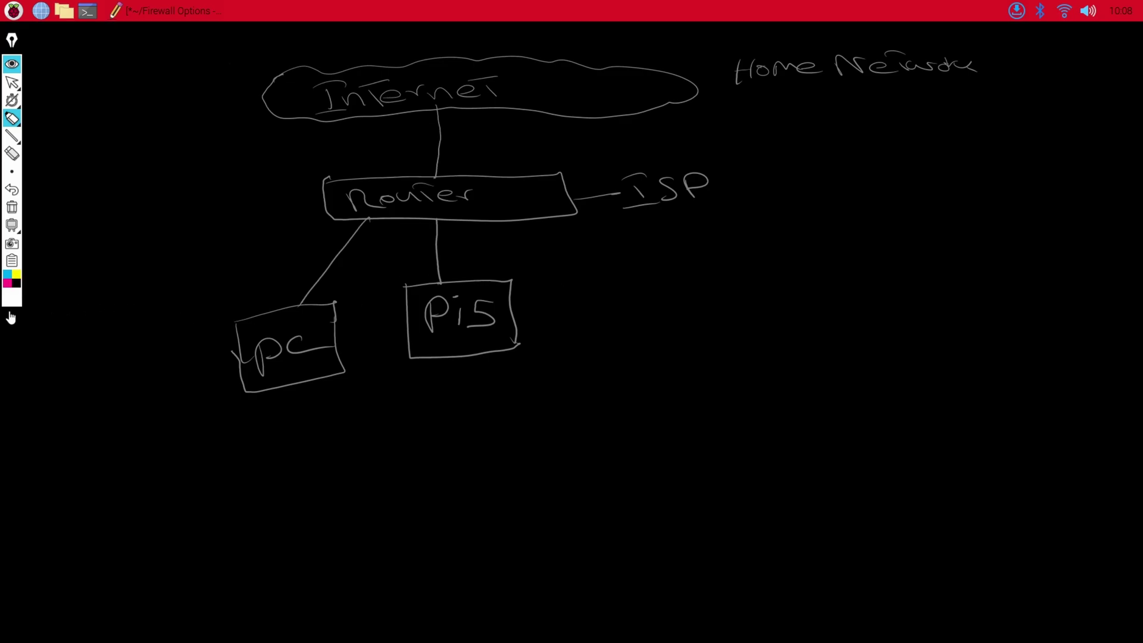
# Annotate the diagram in magenta with "FW (Basic)" linked to ISP and "FW [Advance]" linked to the Pi5 box.
pyautogui.click(7, 289)
pyautogui.moveTo(721, 184)
pyautogui.mouseDown()
pyautogui.moveTo(789, 168)
pyautogui.moveTo(780, 183)
pyautogui.moveTo(798, 191)
pyautogui.mouseUp()
pyautogui.moveTo(848, 158)
pyautogui.mouseDown()
pyautogui.moveTo(850, 207)
pyautogui.moveTo(859, 178)
pyautogui.moveTo(914, 184)
pyautogui.moveTo(914, 197)
pyautogui.moveTo(949, 184)
pyautogui.moveTo(949, 222)
pyautogui.mouseUp()
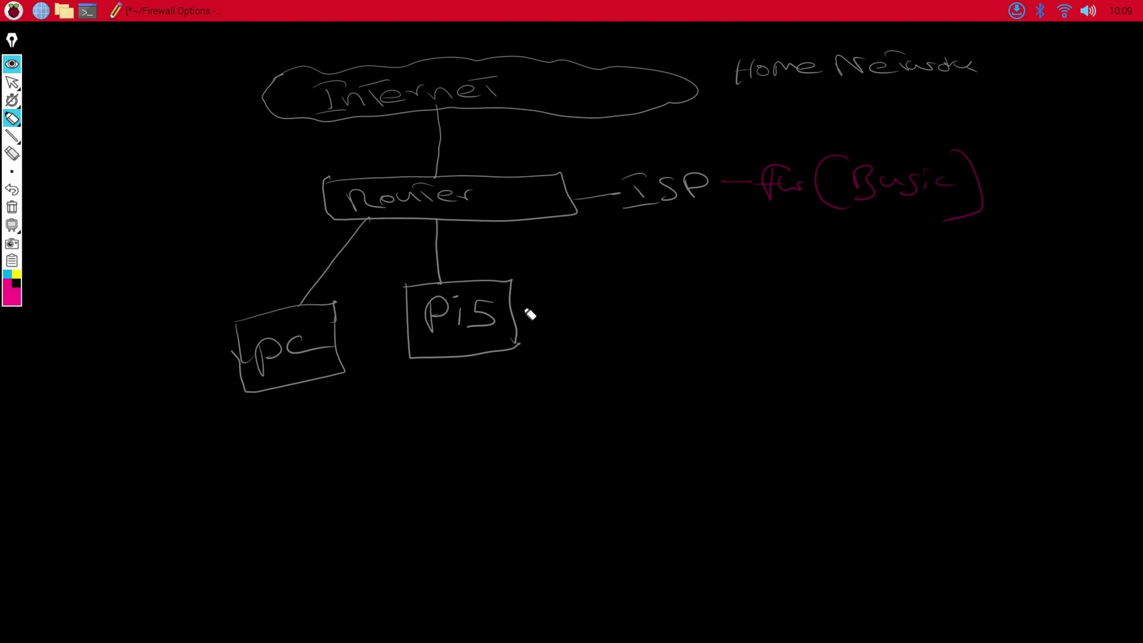
pyautogui.moveTo(514, 306)
pyautogui.mouseDown()
pyautogui.moveTo(607, 289)
pyautogui.moveTo(602, 298)
pyautogui.moveTo(643, 304)
pyautogui.moveTo(721, 294)
pyautogui.moveTo(724, 313)
pyautogui.moveTo(752, 288)
pyautogui.moveTo(738, 298)
pyautogui.moveTo(837, 275)
pyautogui.moveTo(832, 324)
pyautogui.mouseUp()
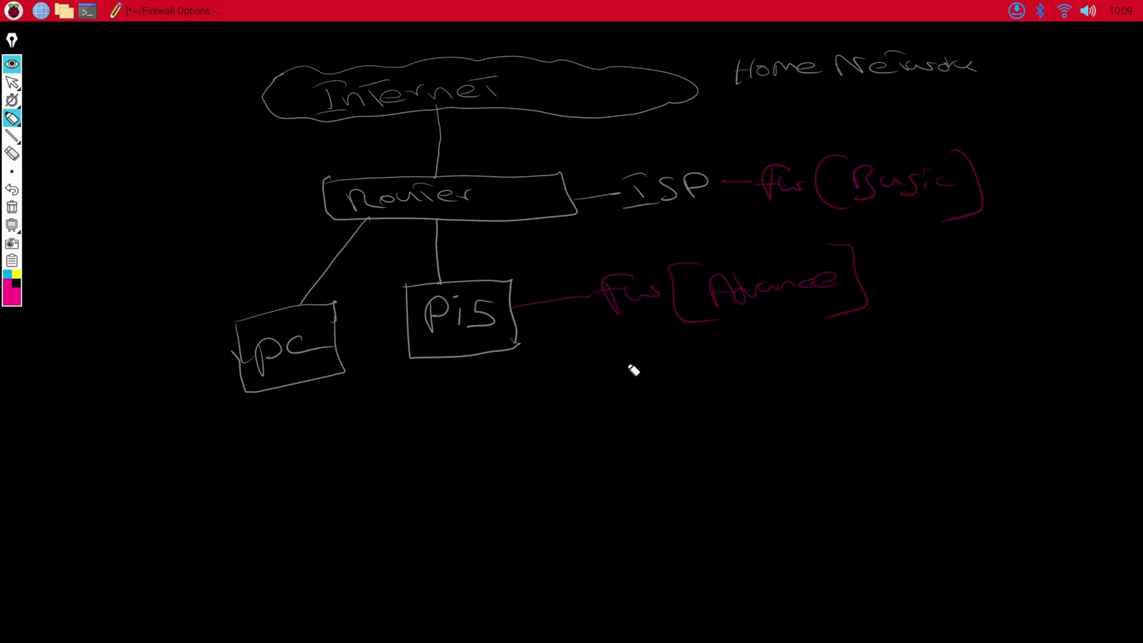
# Change the pen colour to yellow and write "1- UFW/GUFW" under the Advance firewall label.
pyautogui.click(7, 275)
pyautogui.rightClick(15, 276)
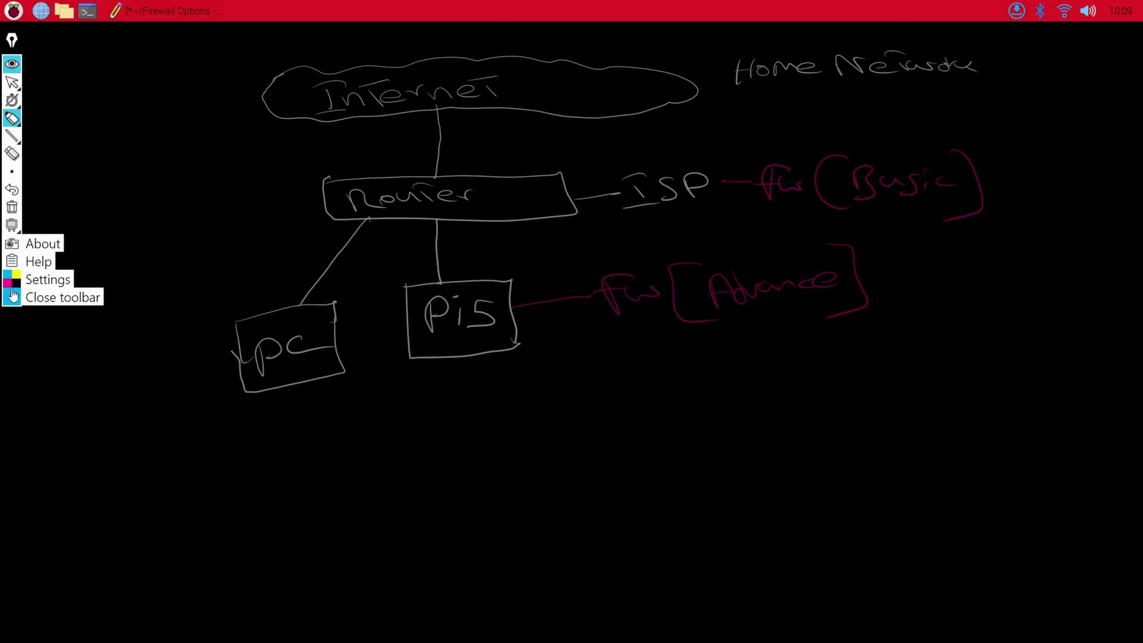
pyautogui.click(13, 298)
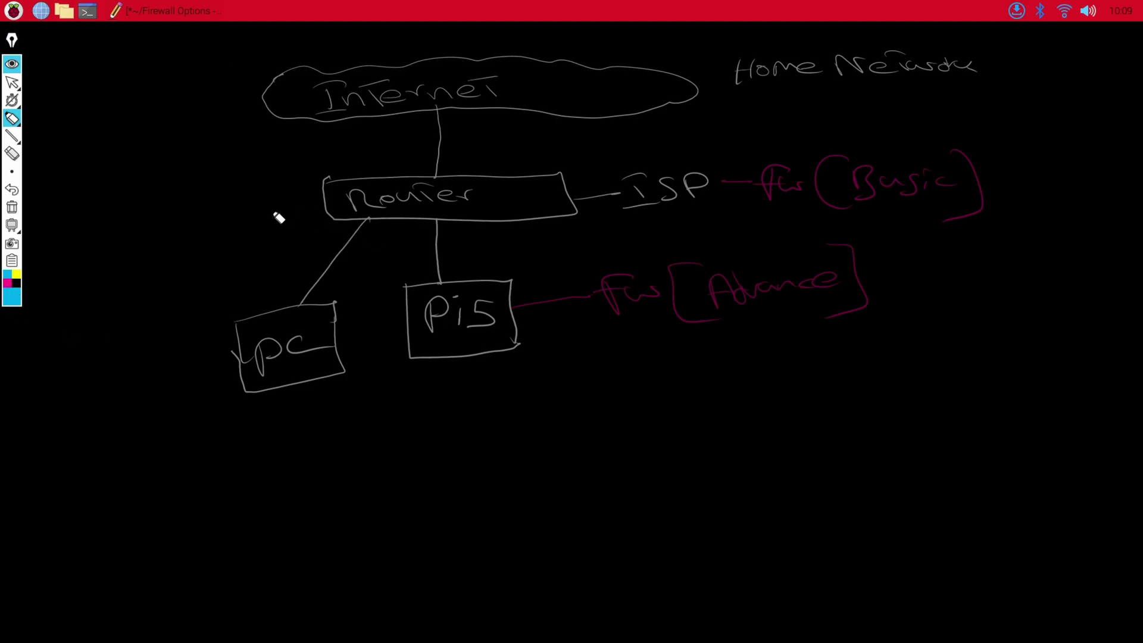
pyautogui.click(11, 306)
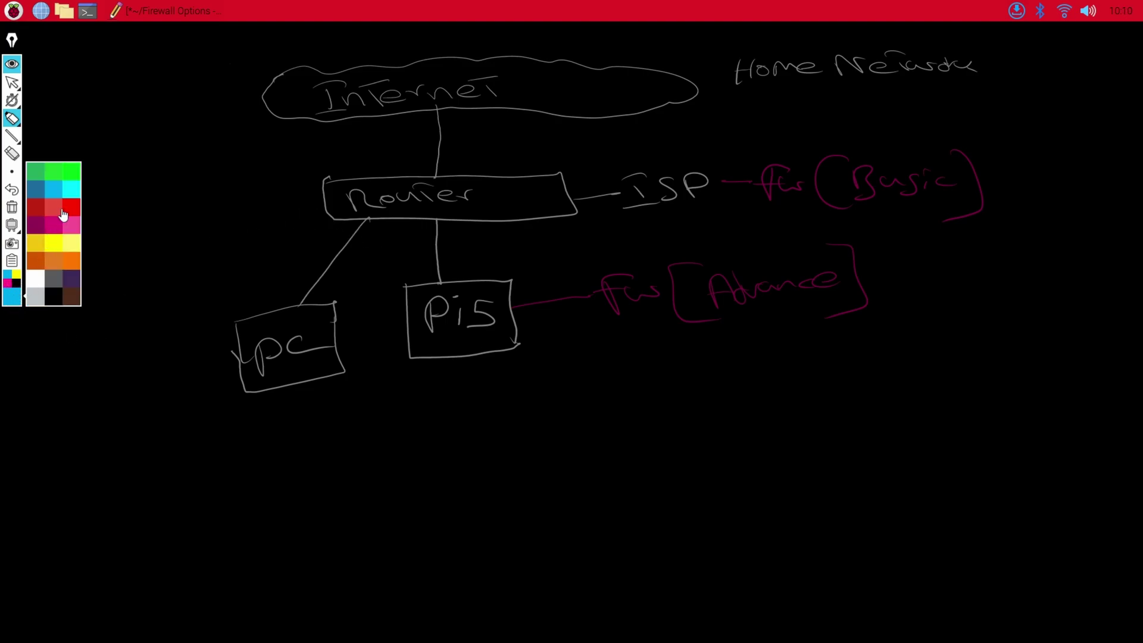
pyautogui.click(69, 250)
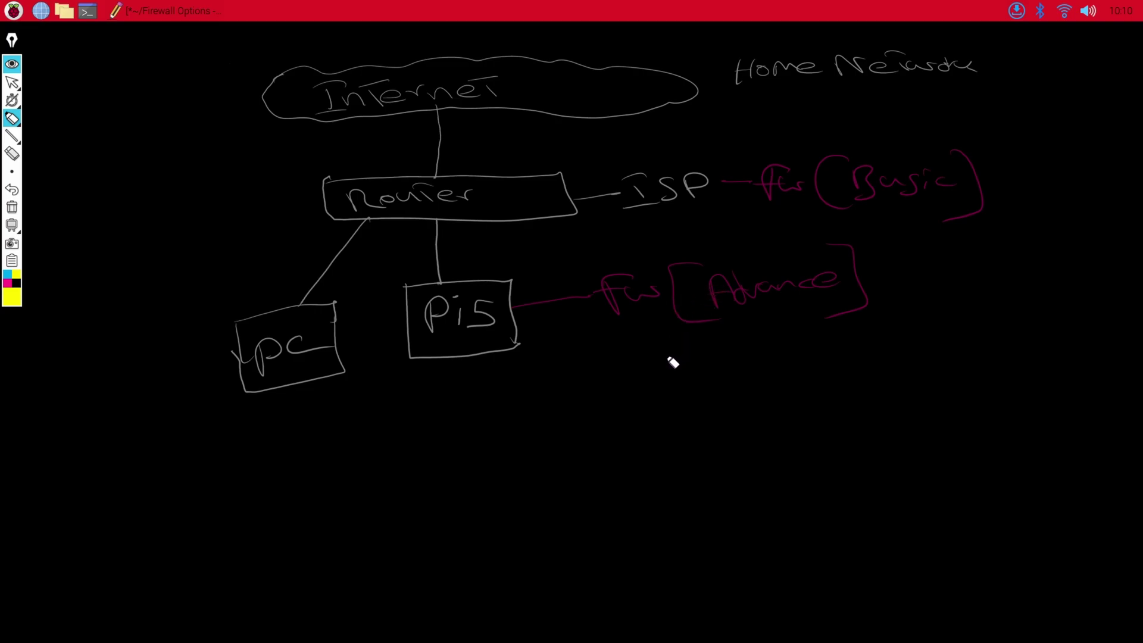
pyautogui.moveTo(631, 365)
pyautogui.mouseDown()
pyautogui.moveTo(630, 385)
pyautogui.moveTo(688, 382)
pyautogui.moveTo(697, 370)
pyautogui.moveTo(739, 385)
pyautogui.moveTo(765, 352)
pyautogui.moveTo(778, 370)
pyautogui.moveTo(826, 351)
pyautogui.mouseUp()
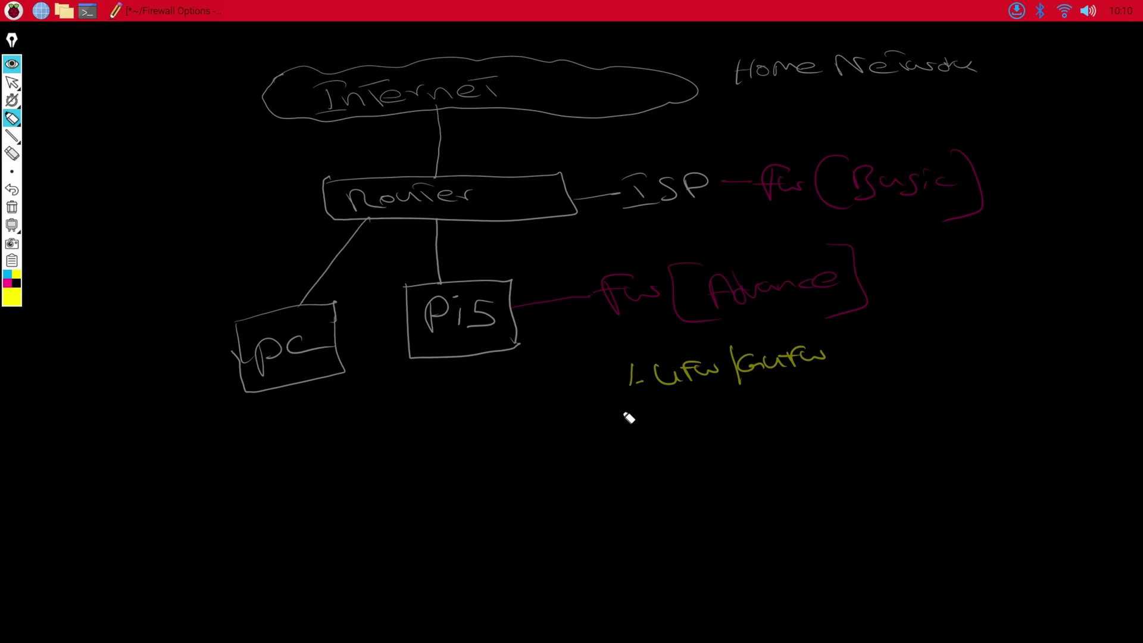
# Extend the firewall list with "2- IPTables", "3- PF", "4- Firewalld" and "5- OpenBSD".
pyautogui.moveTo(616, 411); pyautogui.dragTo(645, 423)
pyautogui.moveTo(659, 407)
pyautogui.mouseDown()
pyautogui.moveTo(658, 425)
pyautogui.moveTo(666, 402)
pyautogui.moveTo(664, 438)
pyautogui.moveTo(705, 400)
pyautogui.moveTo(783, 405)
pyautogui.moveTo(772, 411)
pyautogui.mouseUp()
pyautogui.moveTo(608, 452); pyautogui.dragTo(613, 476)
pyautogui.click(646, 466)
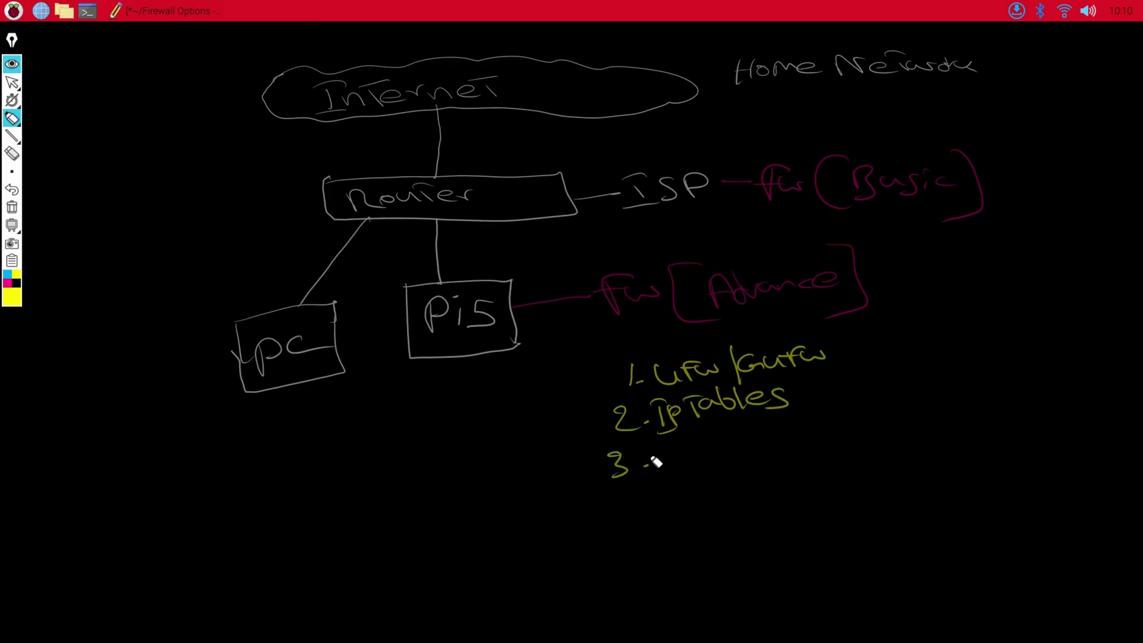
pyautogui.moveTo(665, 448); pyautogui.dragTo(700, 455)
pyautogui.moveTo(619, 489); pyautogui.dragTo(632, 500)
pyautogui.moveTo(630, 487)
pyautogui.mouseDown()
pyautogui.moveTo(633, 510)
pyautogui.moveTo(691, 492)
pyautogui.moveTo(694, 503)
pyautogui.mouseUp()
pyautogui.moveTo(697, 503)
pyautogui.mouseDown()
pyautogui.moveTo(711, 483)
pyautogui.moveTo(787, 479)
pyautogui.moveTo(806, 462)
pyautogui.moveTo(811, 475)
pyautogui.mouseUp()
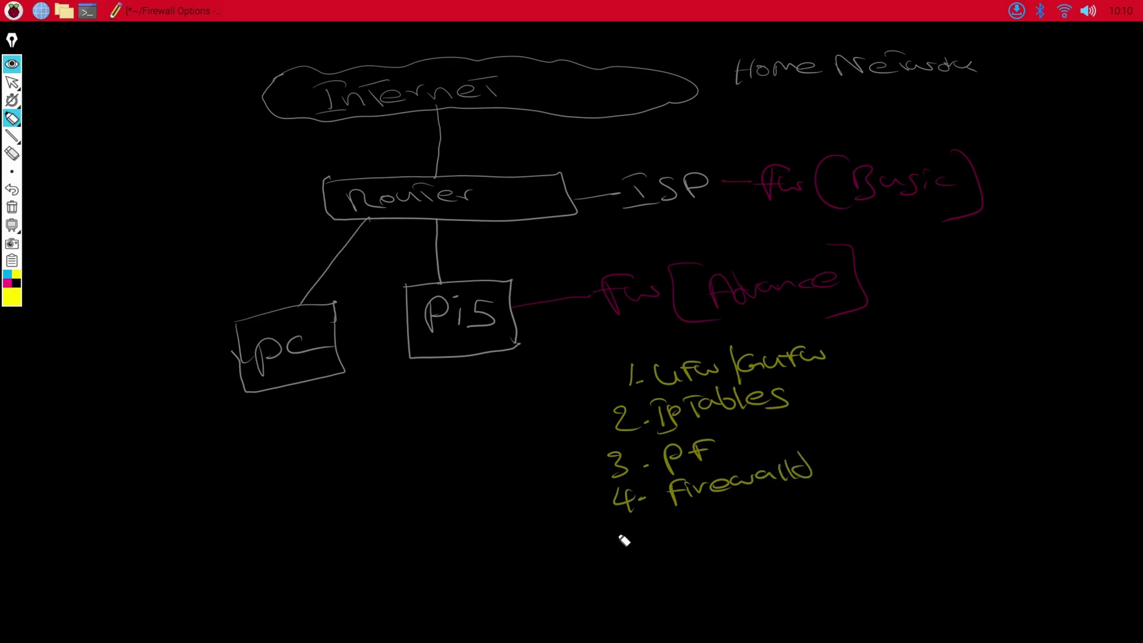
pyautogui.moveTo(635, 526)
pyautogui.mouseDown()
pyautogui.moveTo(610, 547)
pyautogui.moveTo(814, 503)
pyautogui.mouseUp()
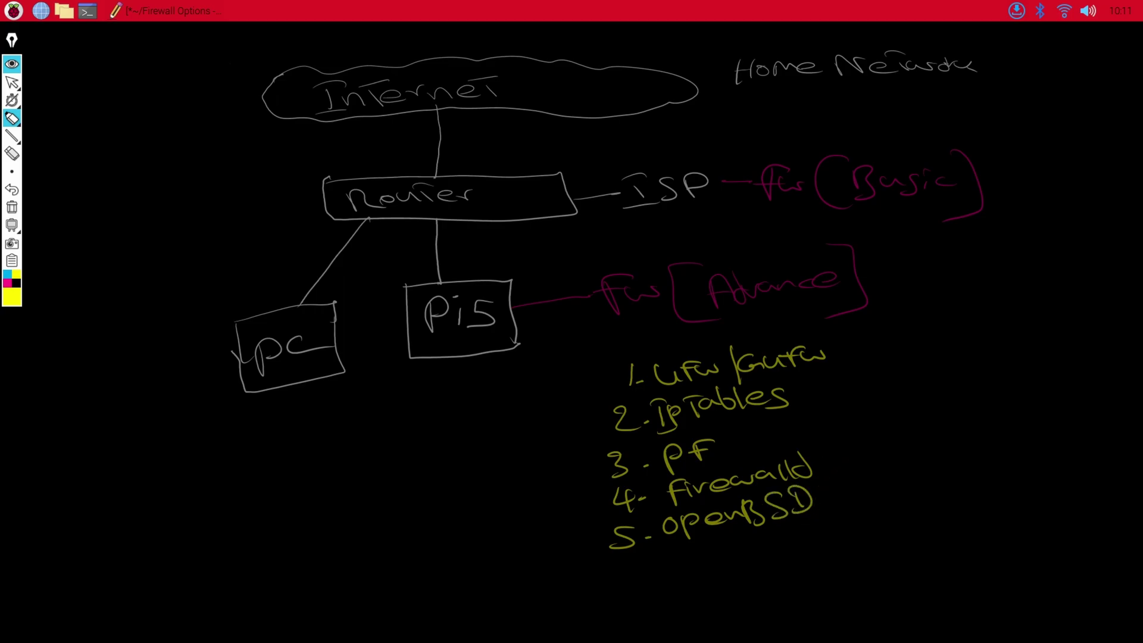
# Bring up the Firewall Options notes in Mousepad and move and narrow the window so the handwritten list stays uncovered.
pyautogui.click(12, 82)
pyautogui.click(156, 10)
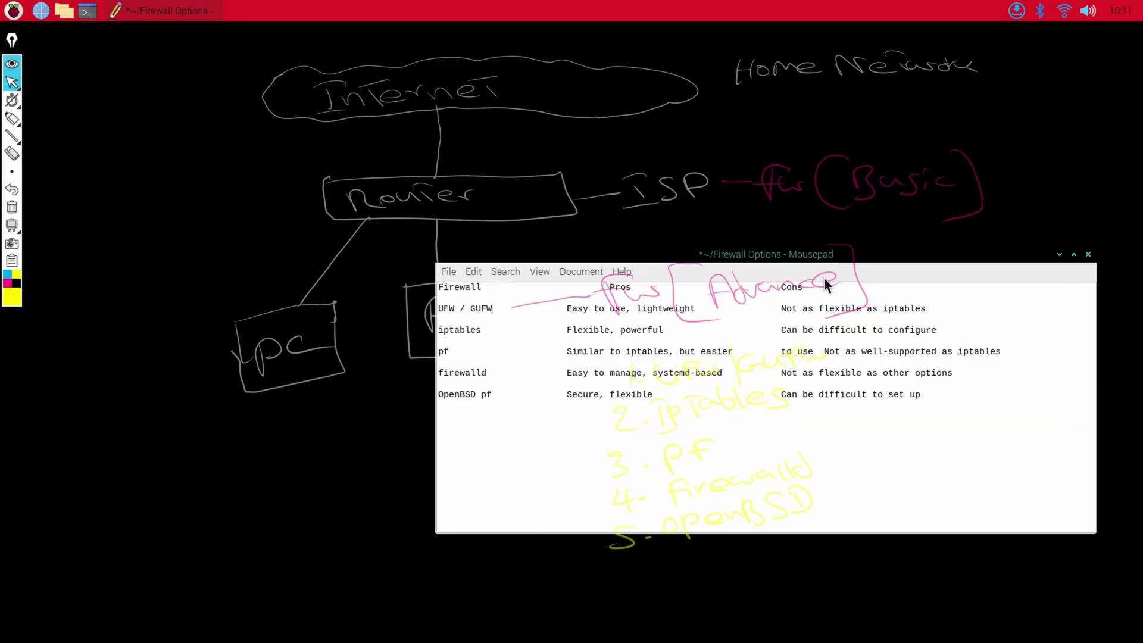
pyautogui.moveTo(968, 257)
pyautogui.mouseDown()
pyautogui.moveTo(903, 363)
pyautogui.moveTo(703, 348)
pyautogui.mouseUp()
pyautogui.moveTo(607, 314); pyautogui.dragTo(569, 275)
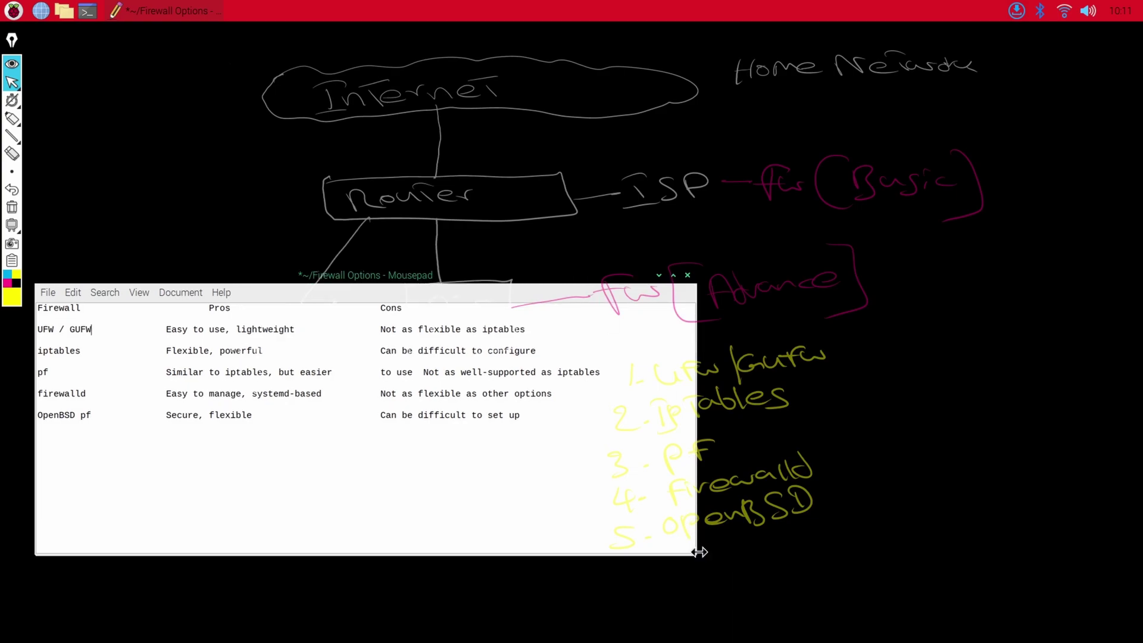
pyautogui.moveTo(697, 556); pyautogui.dragTo(601, 553)
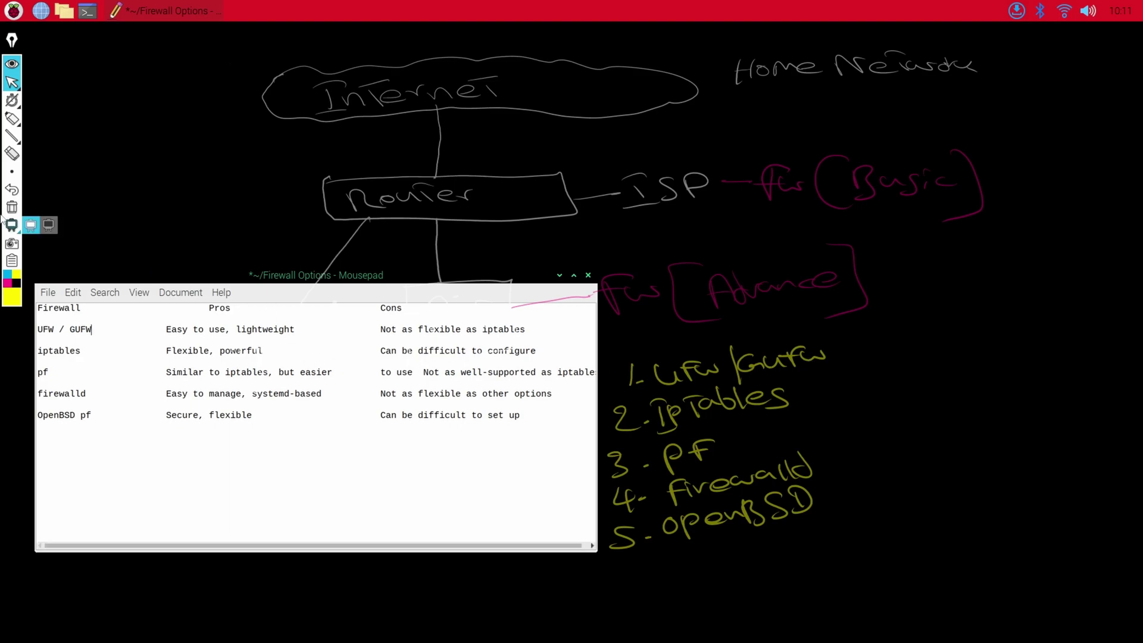
# Add a dash after the UFW/GUFW entry with the pen and circle that entry.
pyautogui.moveTo(20, 102)
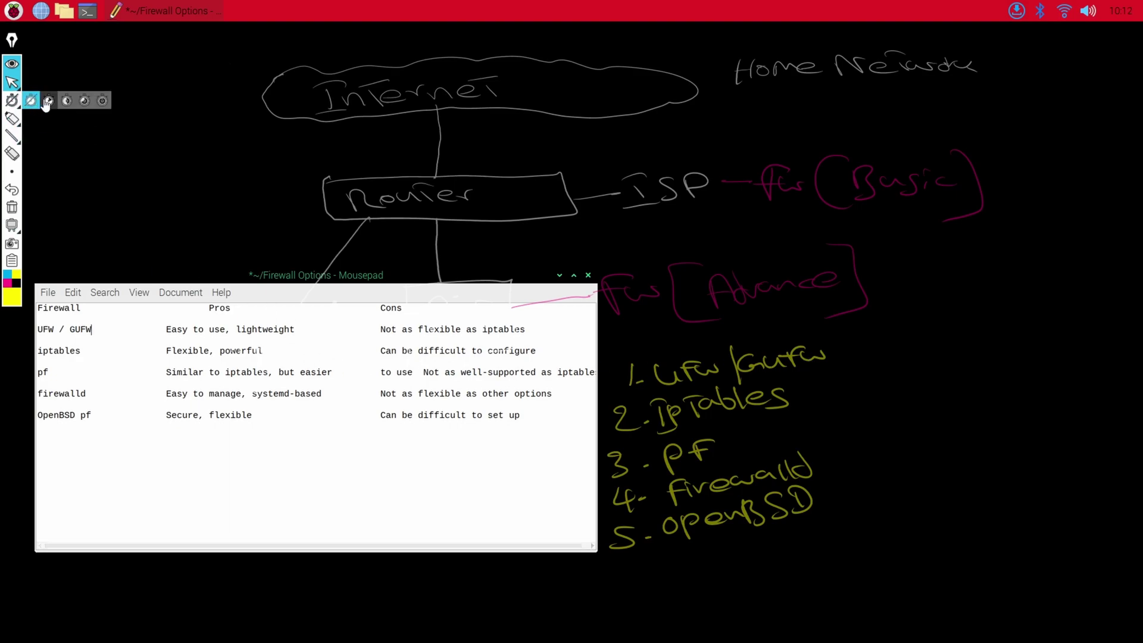
pyautogui.click(12, 118)
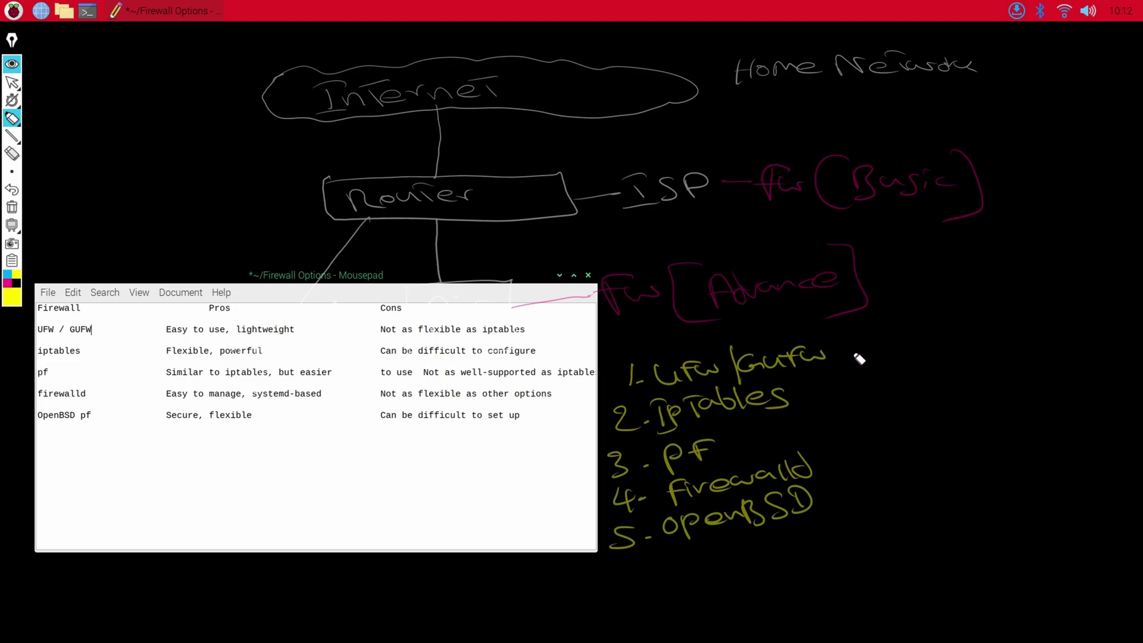
pyautogui.moveTo(842, 351); pyautogui.dragTo(861, 352)
pyautogui.moveTo(615, 356)
pyautogui.mouseDown()
pyautogui.moveTo(881, 318)
pyautogui.moveTo(845, 369)
pyautogui.moveTo(634, 417)
pyautogui.moveTo(601, 362)
pyautogui.mouseUp()
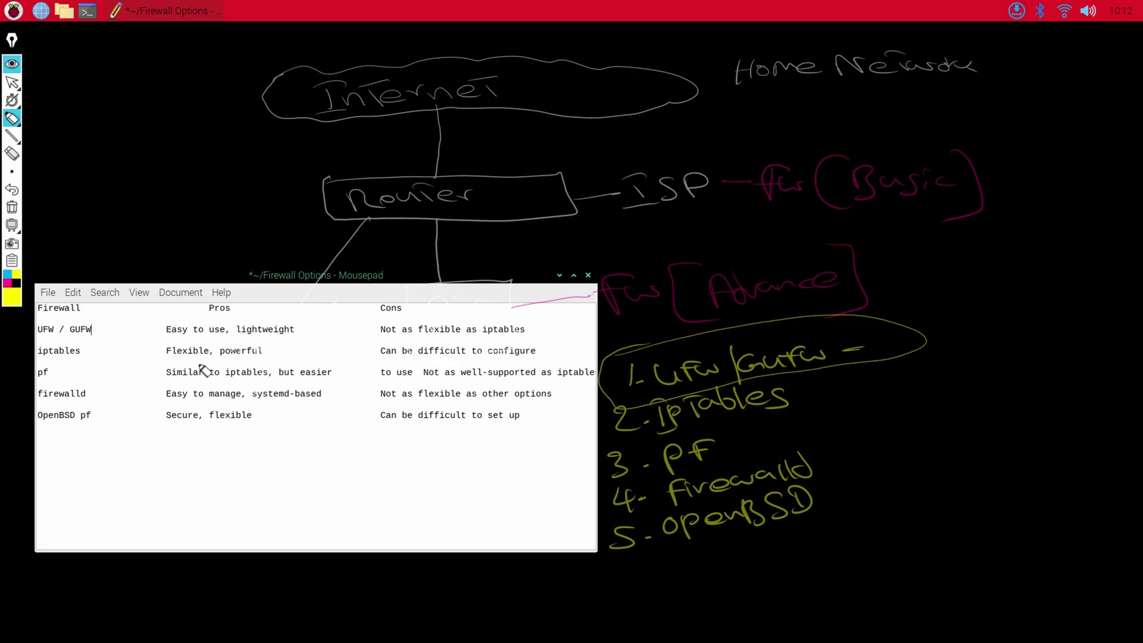
# Mark points in the iptables and firewalld notes and beside the other handwritten firewall entries with short yellow strokes.
pyautogui.moveTo(173, 361); pyautogui.dragTo(263, 354)
pyautogui.moveTo(518, 360)
pyautogui.mouseDown()
pyautogui.moveTo(500, 360)
pyautogui.moveTo(520, 359)
pyautogui.mouseUp()
pyautogui.moveTo(811, 396); pyautogui.dragTo(823, 396)
pyautogui.moveTo(846, 466); pyautogui.dragTo(851, 465)
pyautogui.moveTo(343, 396); pyautogui.dragTo(369, 395)
# Return to the normal pointer and minimize the Firewall Options notes window.
pyautogui.click(12, 82)
pyautogui.moveTo(496, 294); pyautogui.dragTo(480, 293)
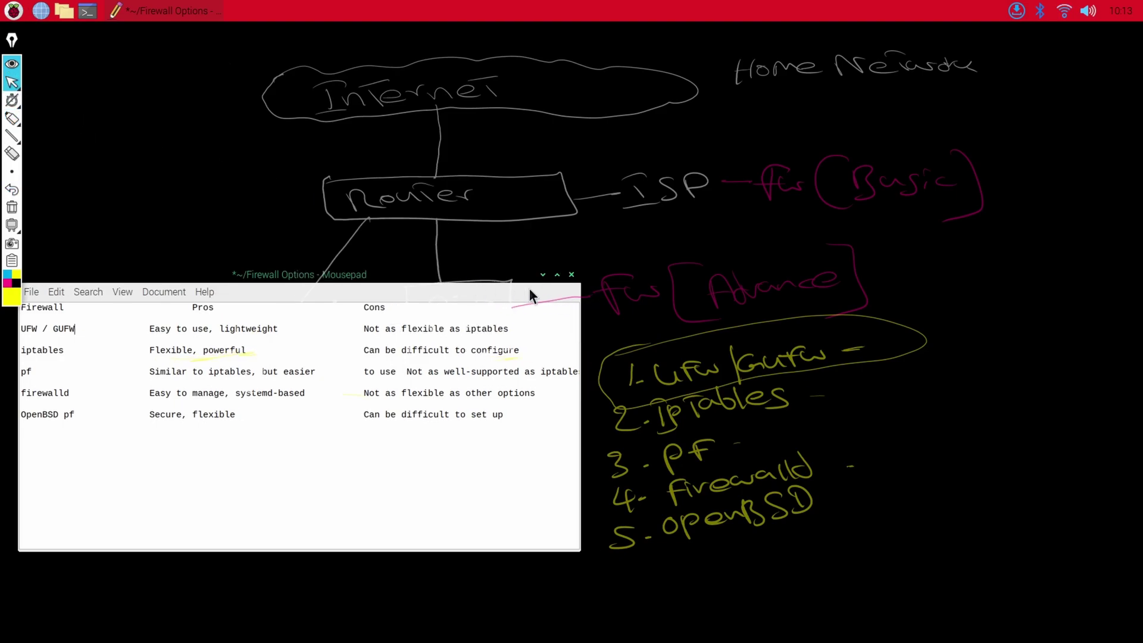
pyautogui.click(557, 274)
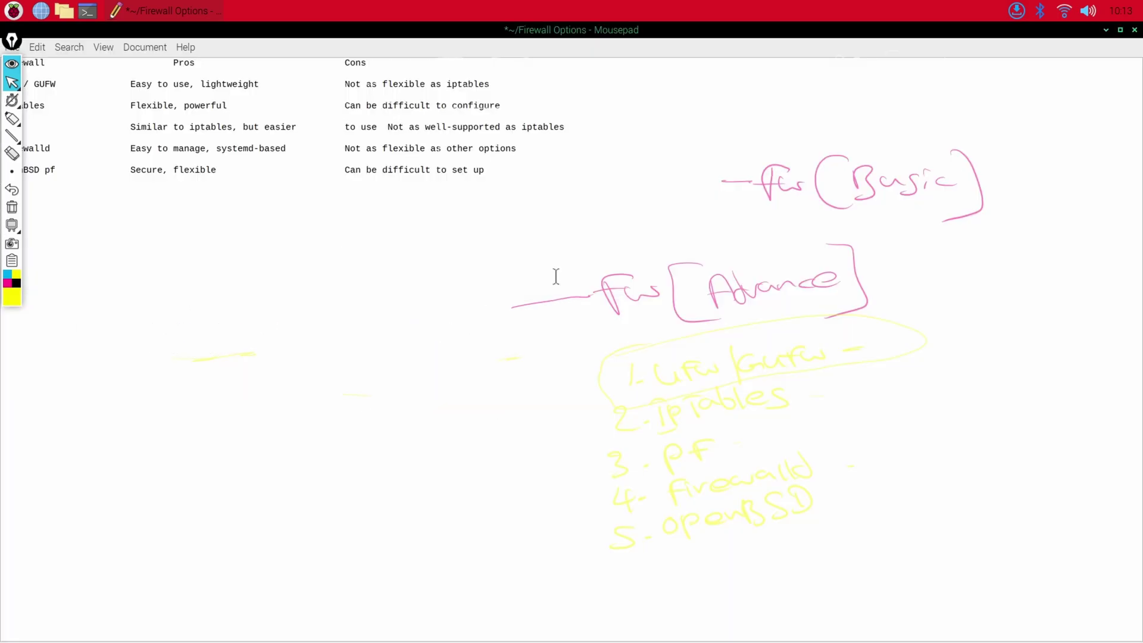
pyautogui.click(1106, 30)
# Erase the stray yellow marks around the PC and Pi5 boxes and list entries 2 to 5, leaving only UFW/GUFW.
pyautogui.click(13, 119)
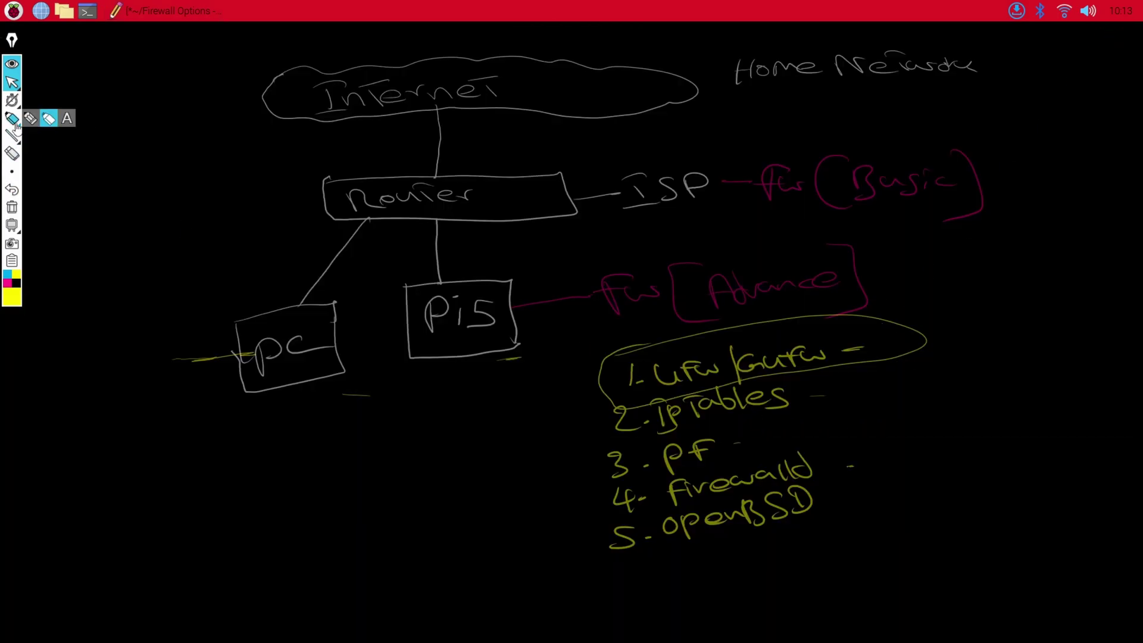
pyautogui.click(12, 153)
pyautogui.click(197, 360)
pyautogui.moveTo(204, 379)
pyautogui.mouseDown()
pyautogui.moveTo(357, 401)
pyautogui.moveTo(493, 396)
pyautogui.moveTo(528, 365)
pyautogui.mouseUp()
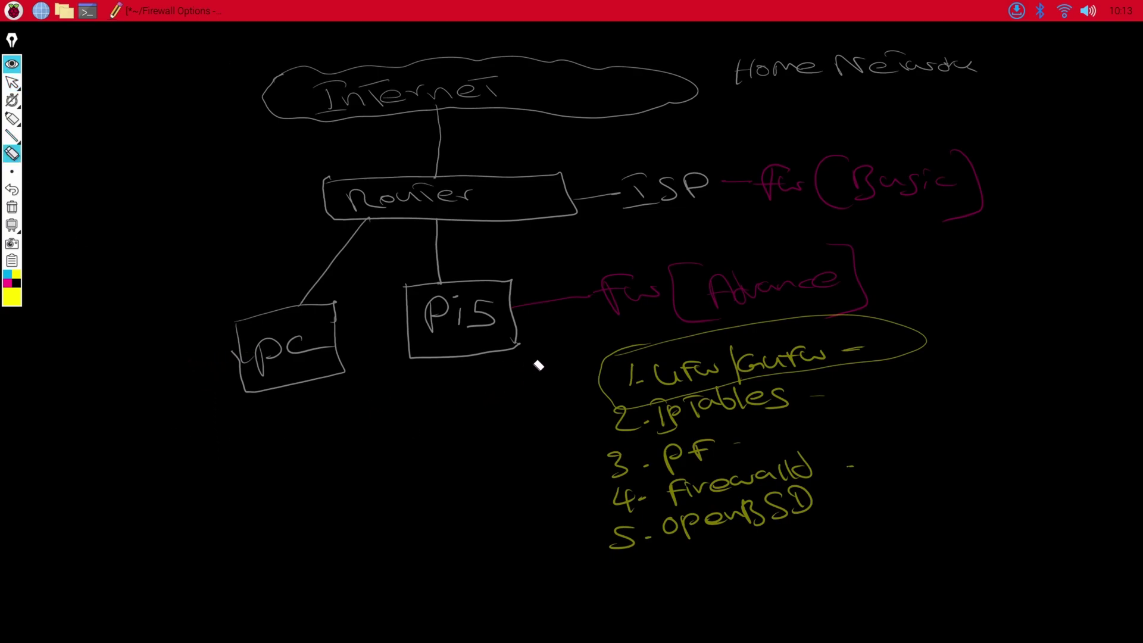
pyautogui.moveTo(618, 544)
pyautogui.mouseDown()
pyautogui.moveTo(820, 494)
pyautogui.moveTo(626, 479)
pyautogui.moveTo(694, 472)
pyautogui.moveTo(620, 434)
pyautogui.moveTo(681, 428)
pyautogui.moveTo(695, 405)
pyautogui.moveTo(794, 410)
pyautogui.moveTo(669, 470)
pyautogui.moveTo(717, 446)
pyautogui.moveTo(866, 463)
pyautogui.moveTo(816, 400)
pyautogui.moveTo(851, 470)
pyautogui.mouseUp()
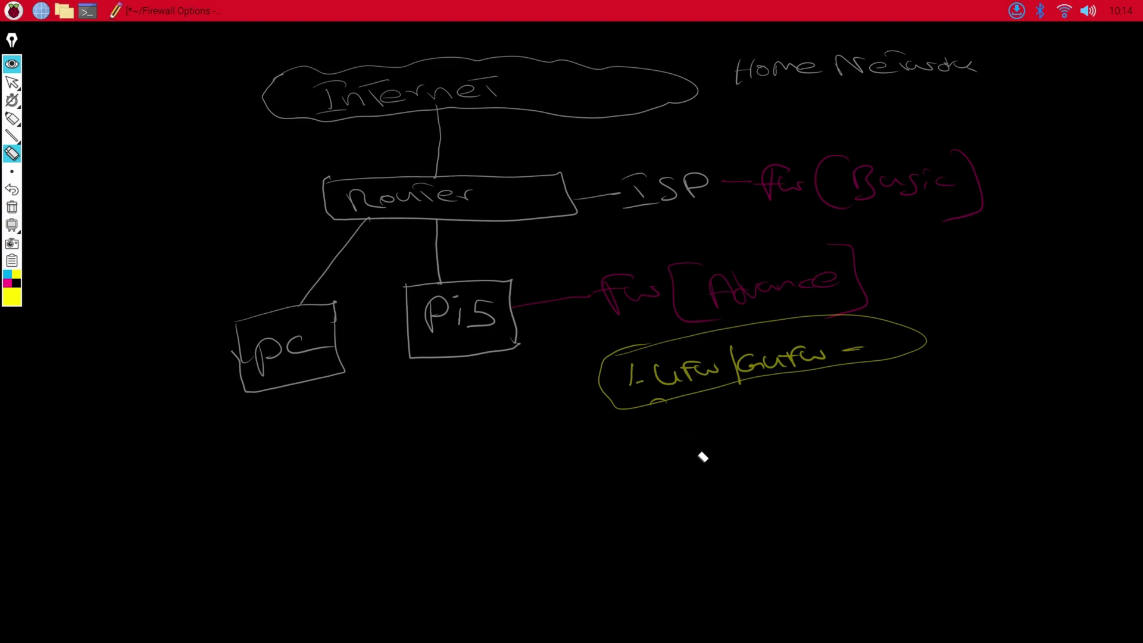
pyautogui.press('Escape')
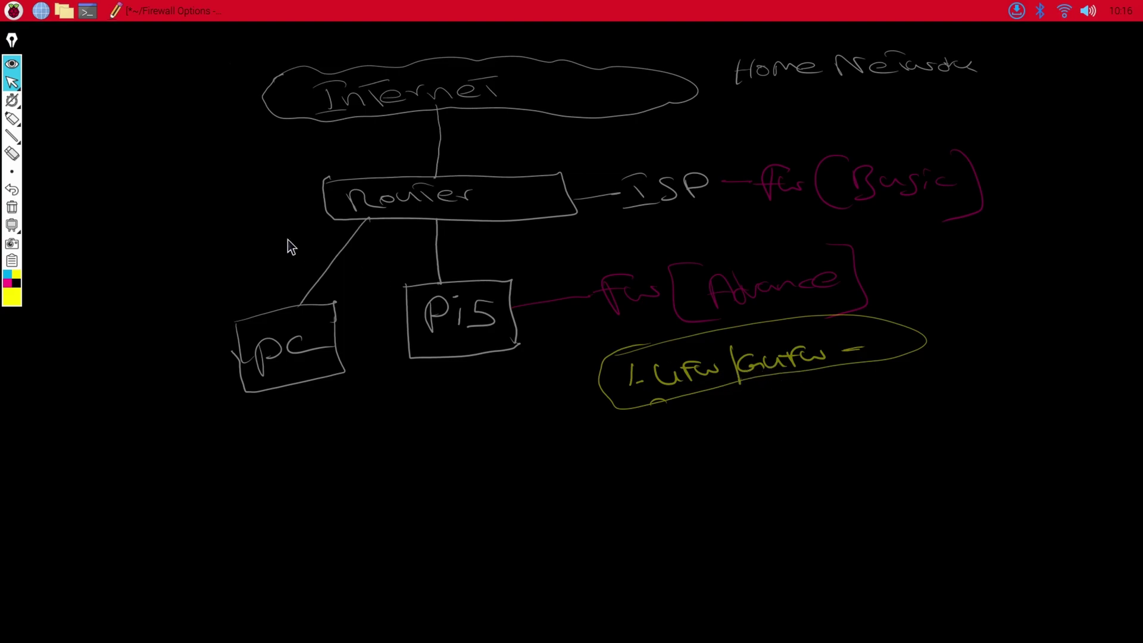
# Open a terminal window, hide the drawing annotations, and move the terminal toward the middle of the desktop.
pyautogui.moveTo(10, 84)
pyautogui.click(88, 12)
pyautogui.moveTo(464, 152); pyautogui.dragTo(354, 129)
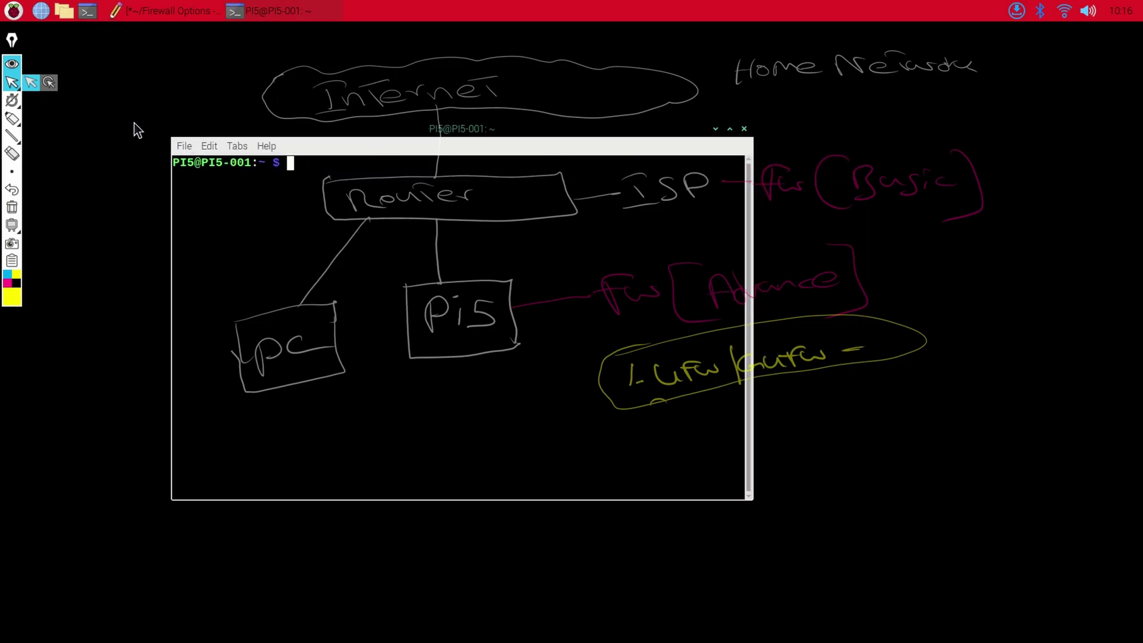
pyautogui.click(12, 70)
pyautogui.moveTo(493, 149); pyautogui.dragTo(551, 138)
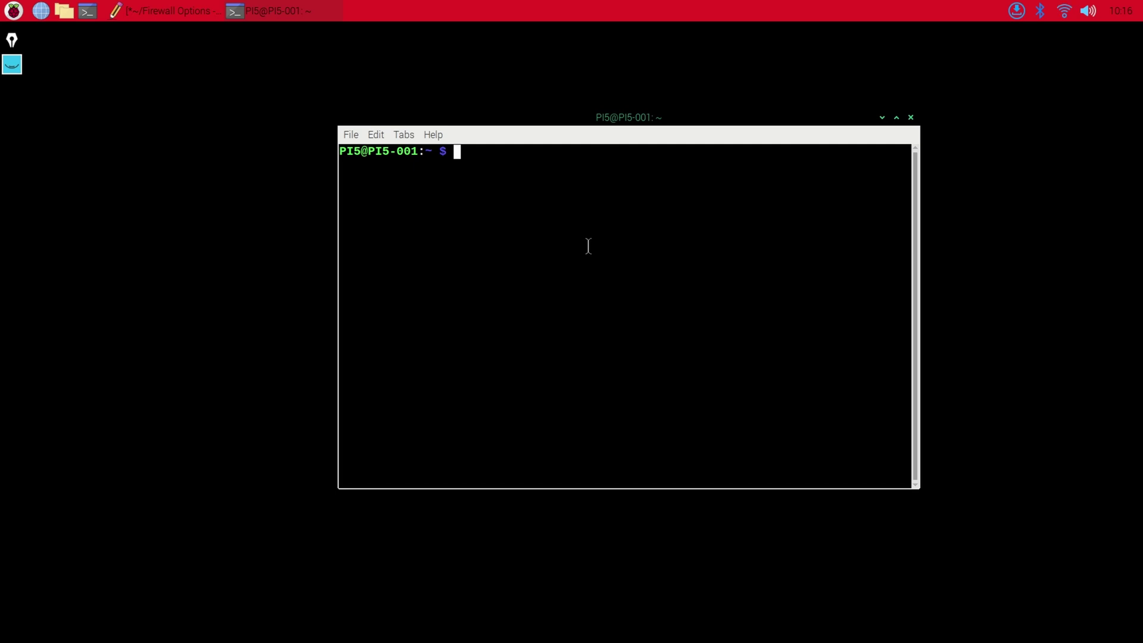
# Refresh the package lists with "sudo apt update".
pyautogui.write('sudo update')
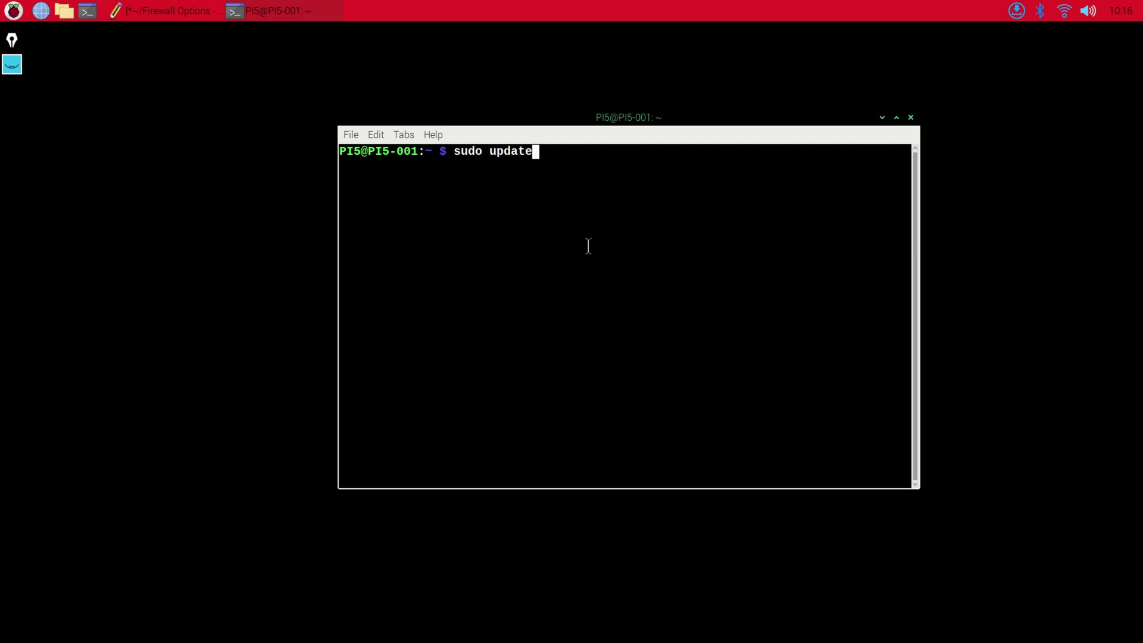
pyautogui.press('Return')
pyautogui.write('sudo')
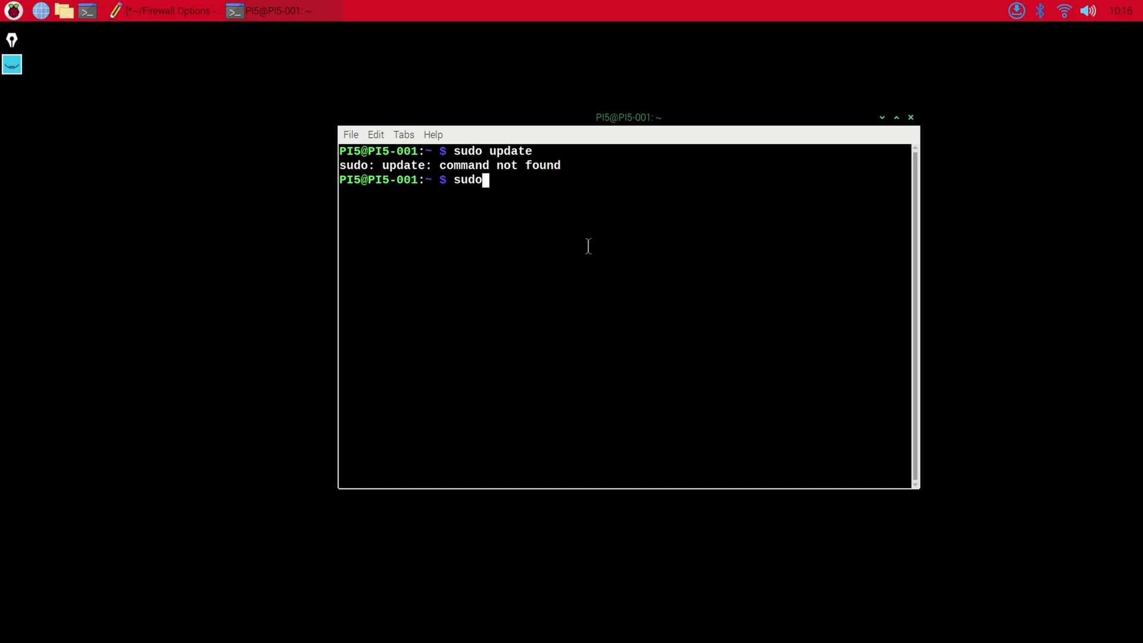
pyautogui.write(' apt update')
pyautogui.press('Return')
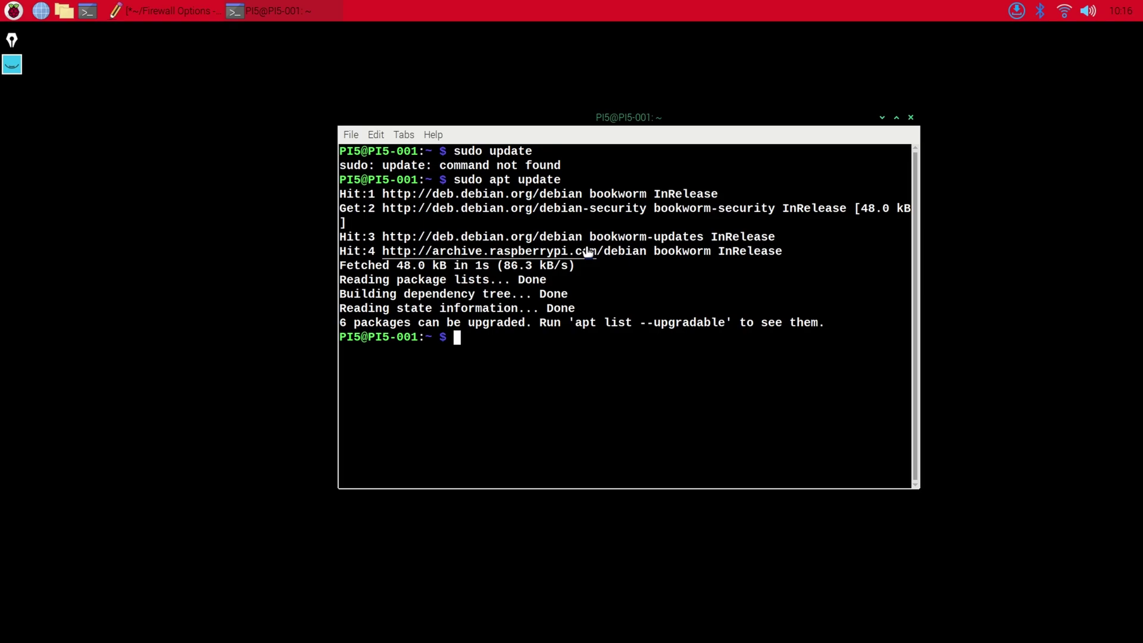
# Upgrade the installed packages with "sudo apt upgrade" and accept the installation with y.
pyautogui.write('sudo apt upg')
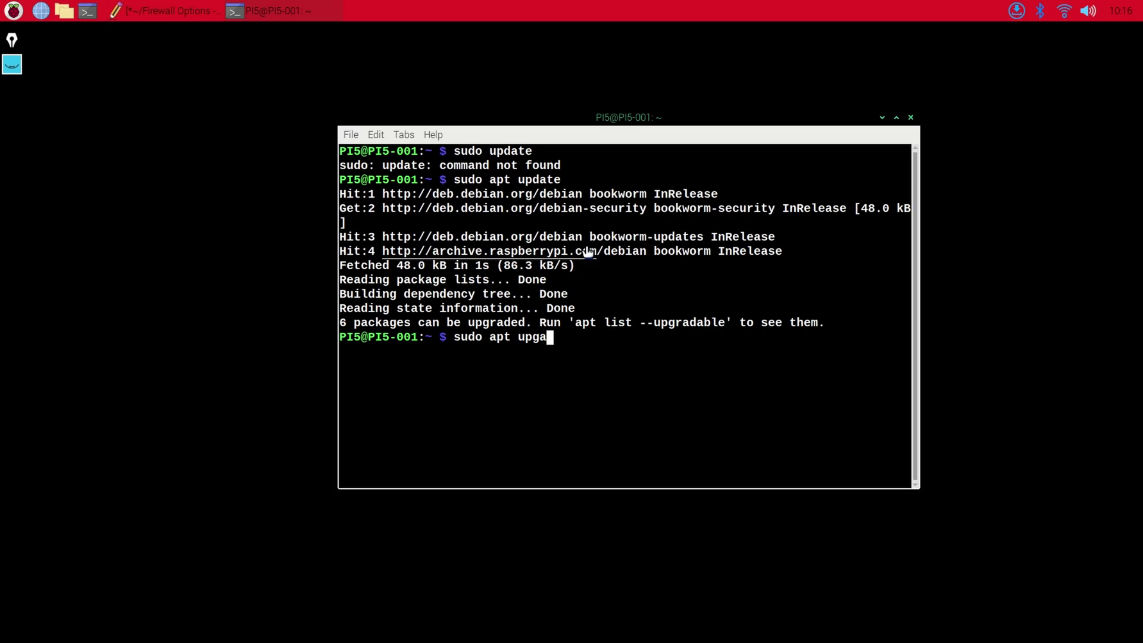
pyautogui.write('rade')
pyautogui.press('Return')
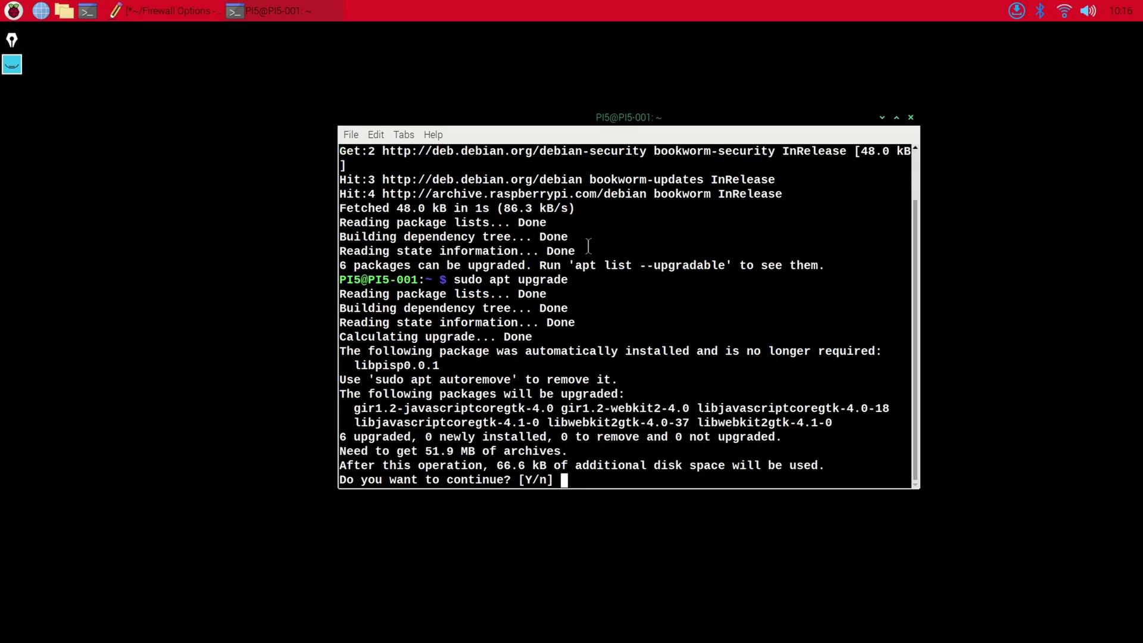
pyautogui.write('y')
pyautogui.press('Return')
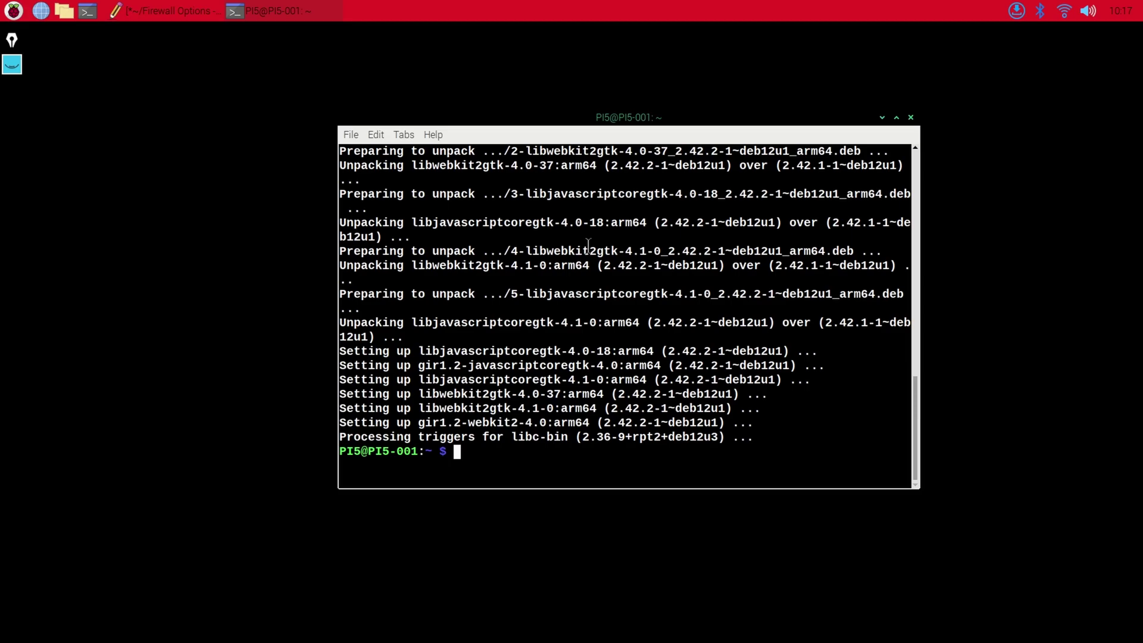
# Install the UFW firewall package with "sudo apt install ufw".
pyautogui.write('sudo apt install ufw')
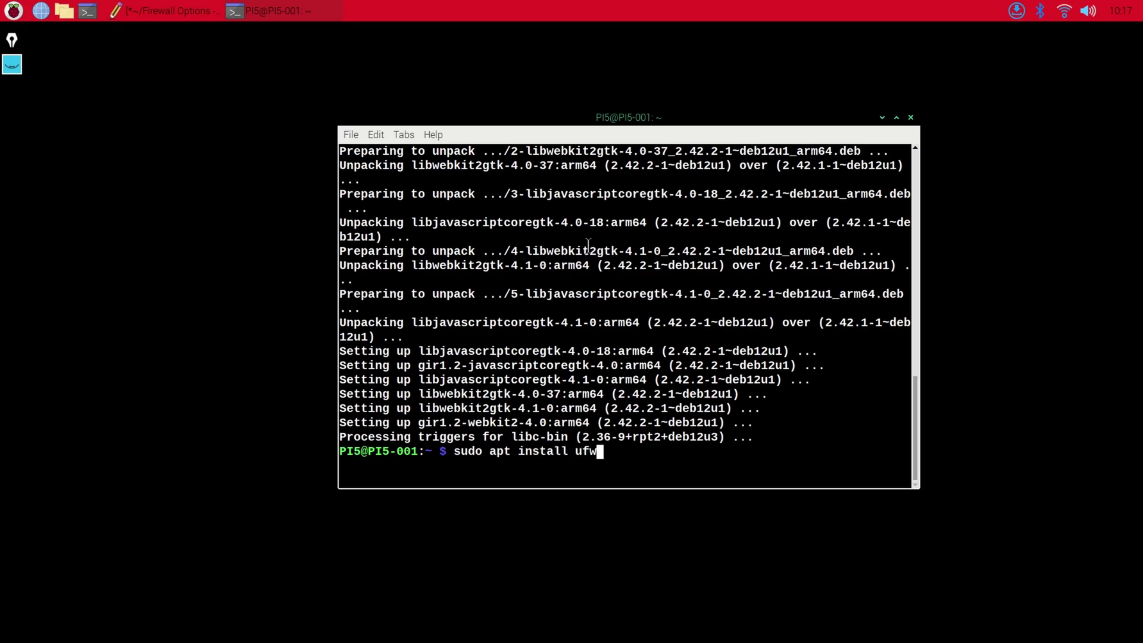
pyautogui.press('Return')
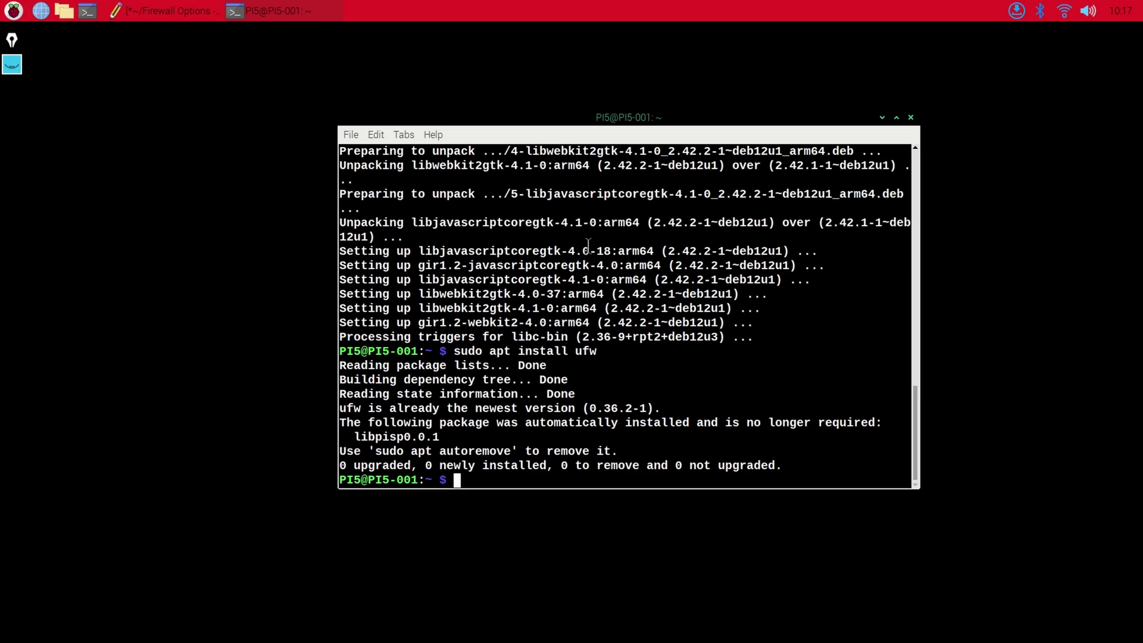
# Enable the firewall with "sudo ufw enable" and check its state with "sudo ufw status".
pyautogui.write('sudo')
pyautogui.write('ufw enabl')
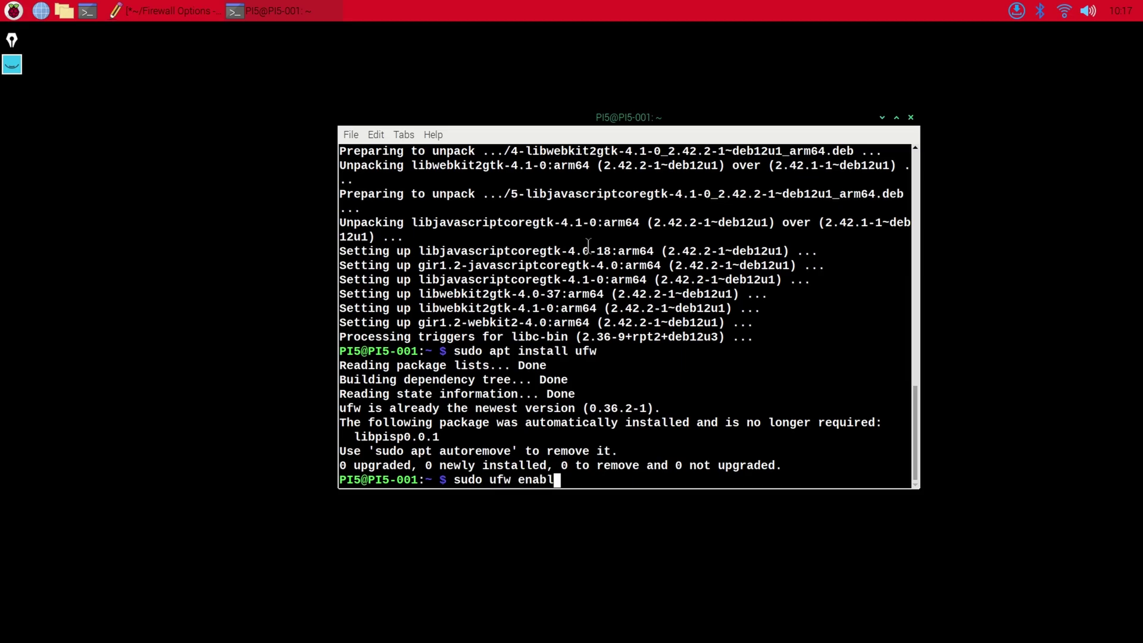
pyautogui.write('e')
pyautogui.press('Return')
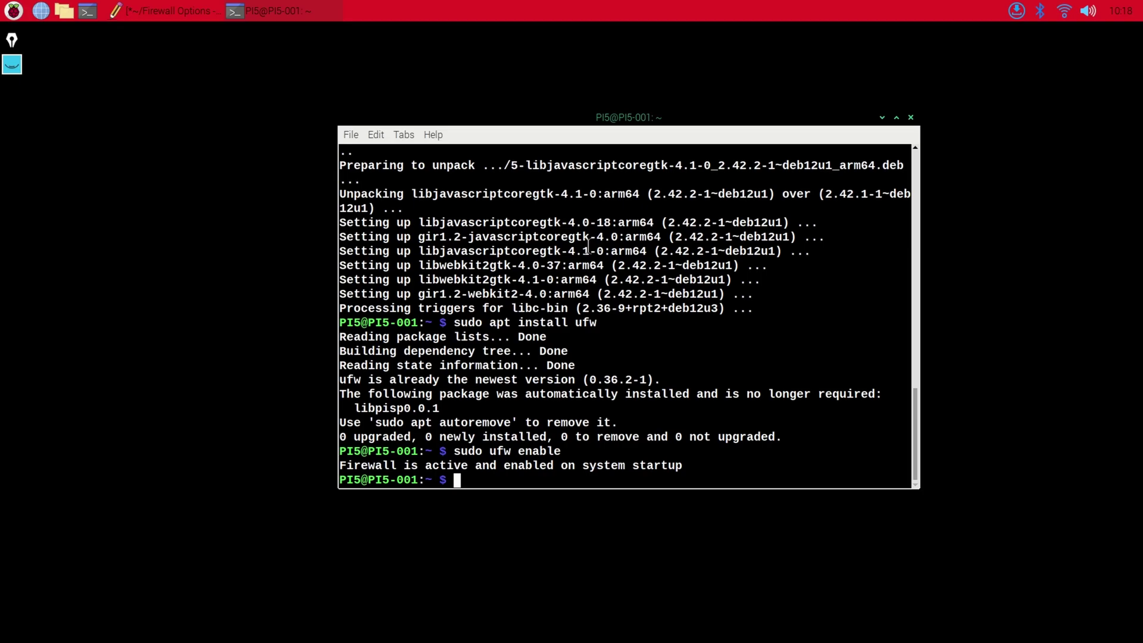
pyautogui.write('sudo ufw status')
pyautogui.press('Return')
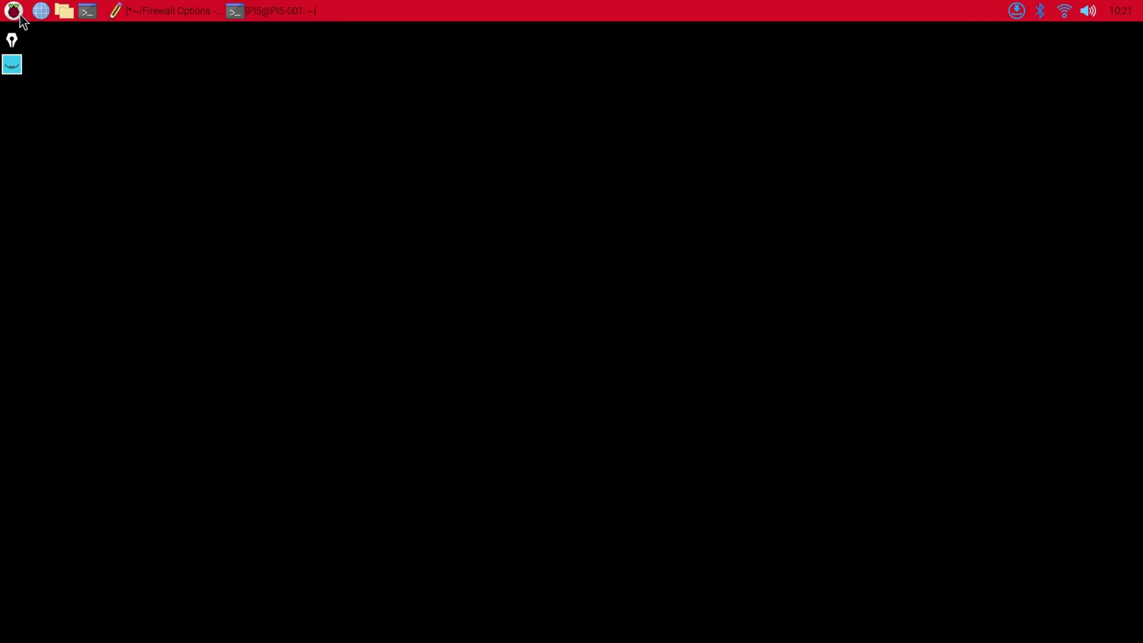
# Open Add / Remove Software from the desktop preferences and search for gufw.
pyautogui.click(18, 12)
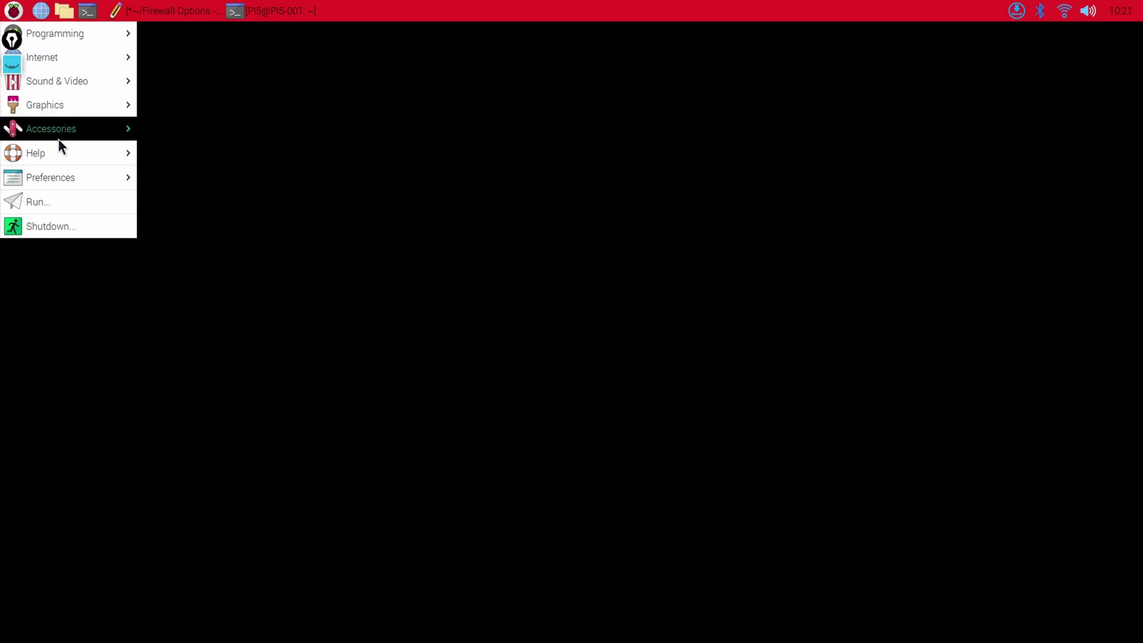
pyautogui.moveTo(62, 177)
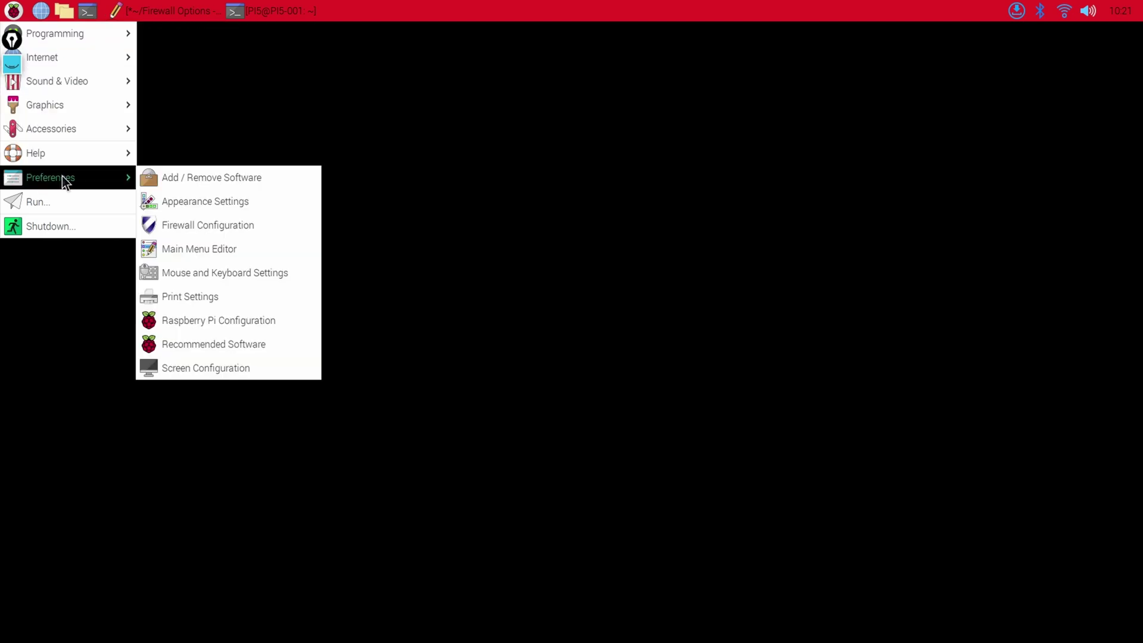
pyautogui.click(224, 180)
pyautogui.moveTo(446, 173); pyautogui.dragTo(490, 153)
pyautogui.click(402, 186)
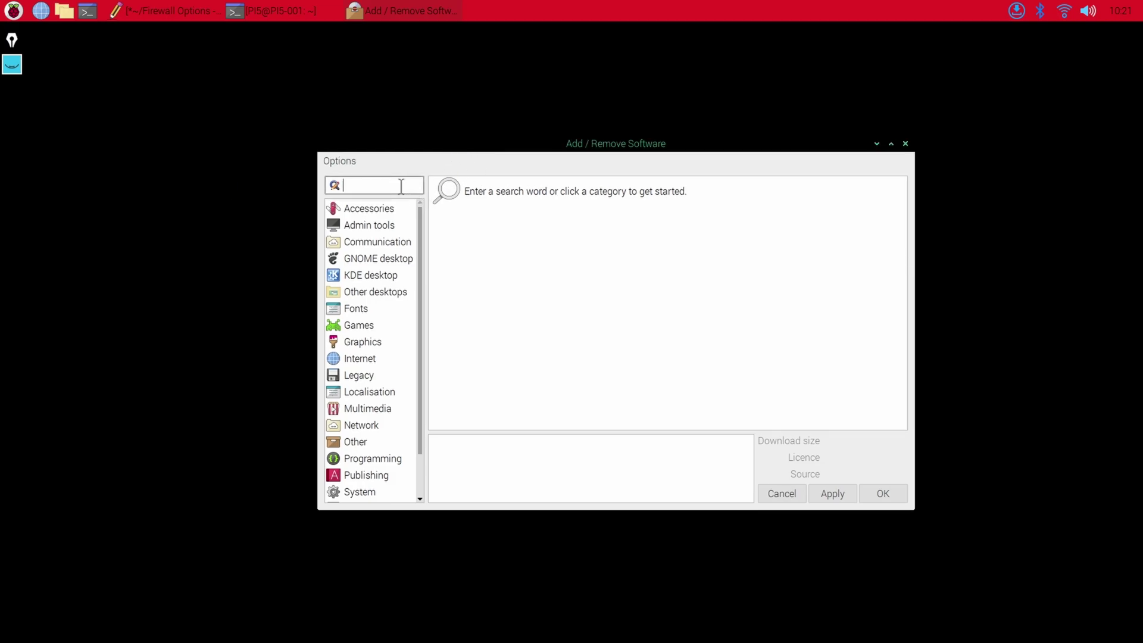
pyautogui.write('gufw')
pyautogui.press('Return')
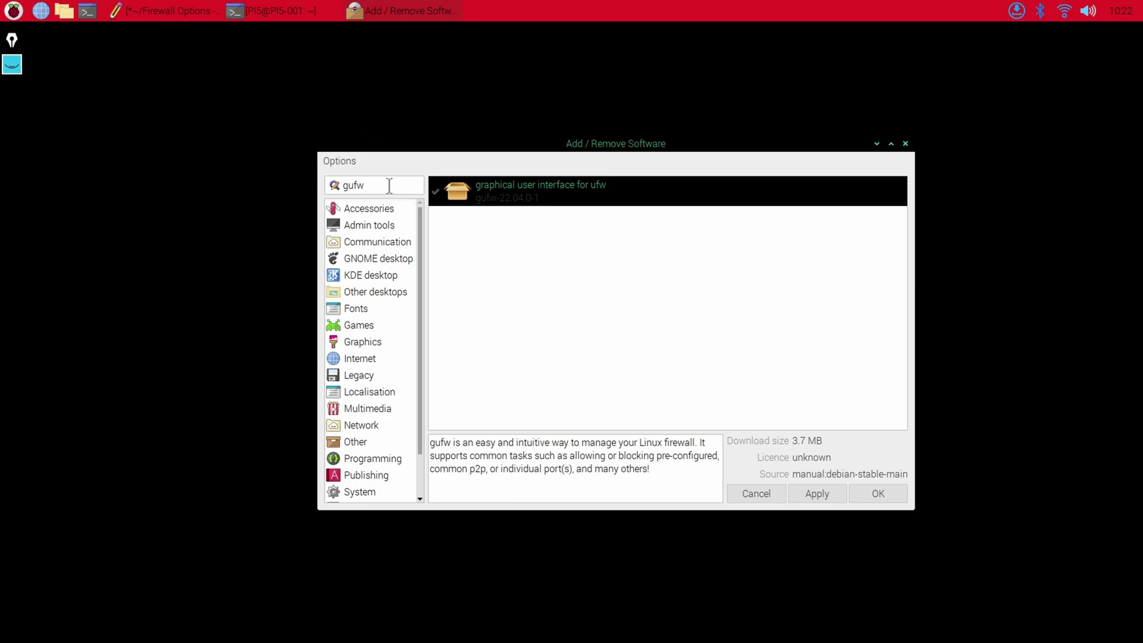
# Check the "graphical user interface for ufw" package entry and close Add / Remove Software.
pyautogui.doubleClick(516, 188)
pyautogui.doubleClick(492, 191)
pyautogui.doubleClick(509, 192)
pyautogui.click(905, 144)
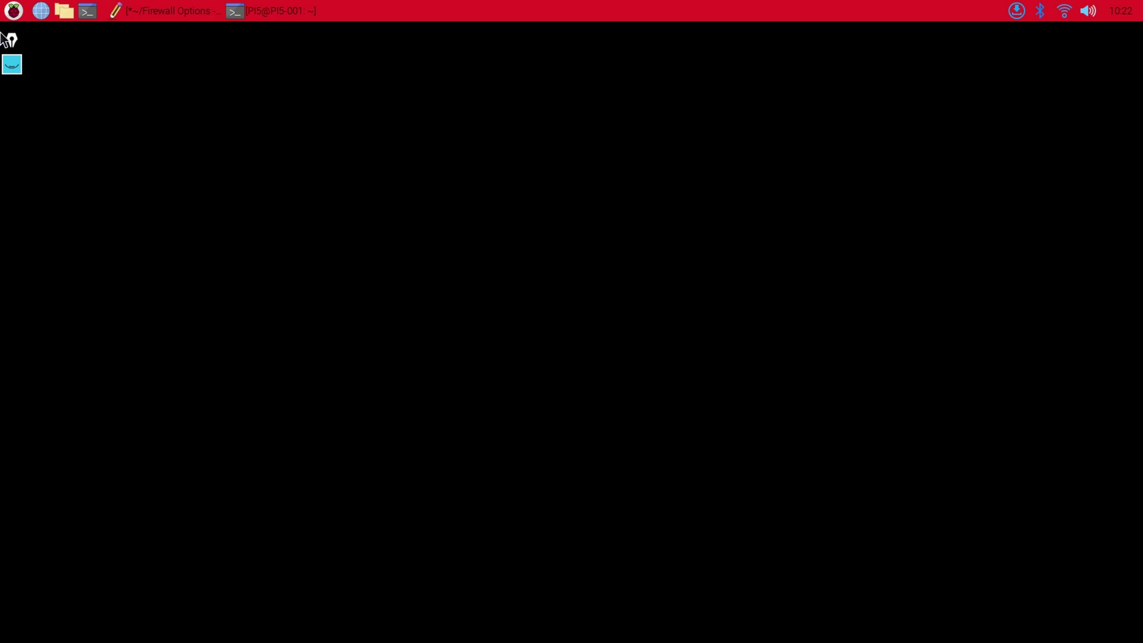
# Launch Firewall Configuration from the desktop preferences and authenticate with the account password.
pyautogui.click(12, 12)
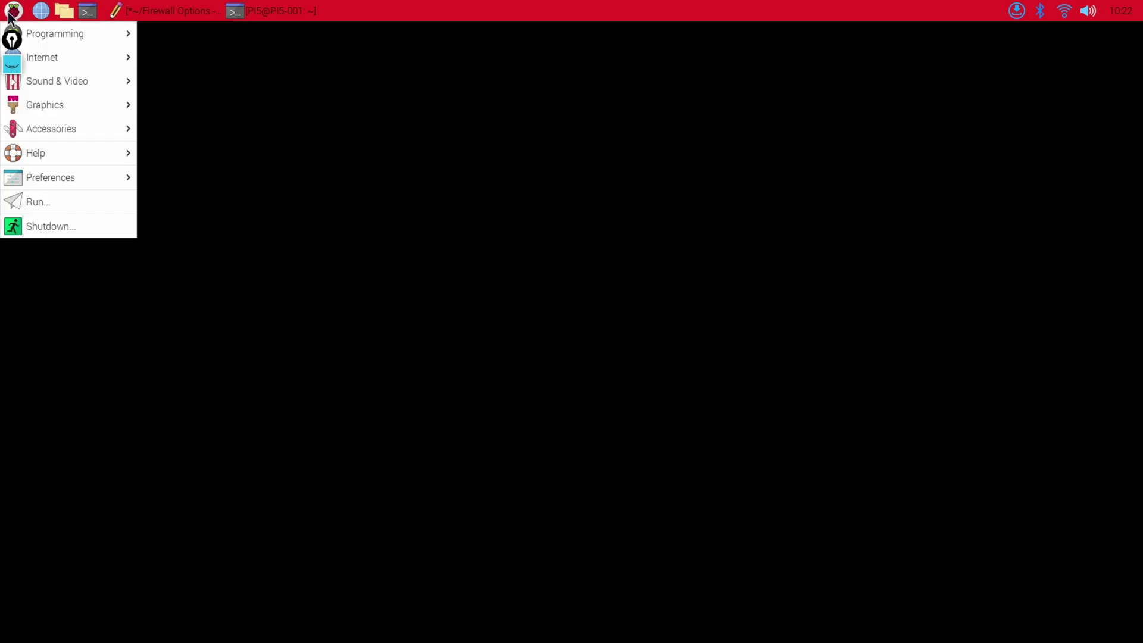
pyautogui.moveTo(66, 176)
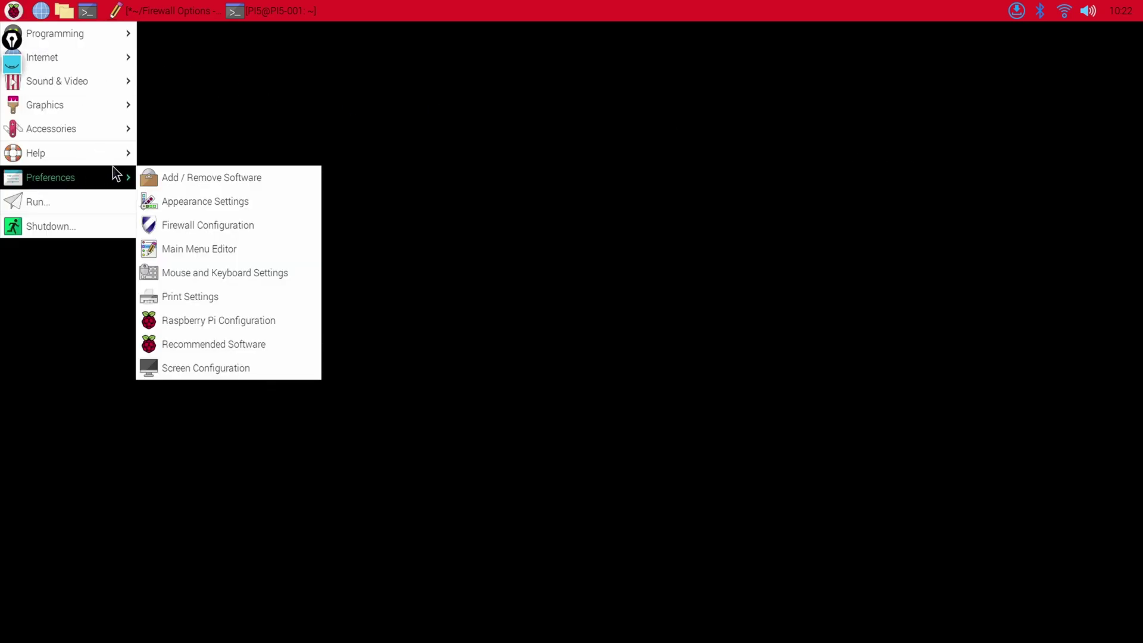
pyautogui.click(198, 227)
pyautogui.click(559, 345)
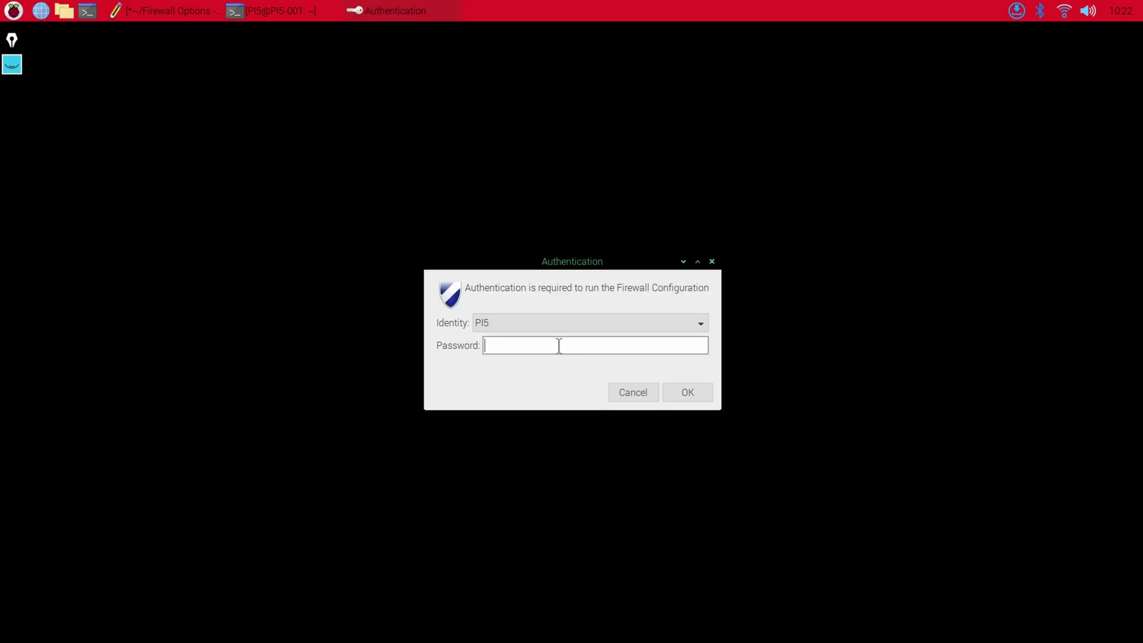
pyautogui.write('****')
pyautogui.press('Return')
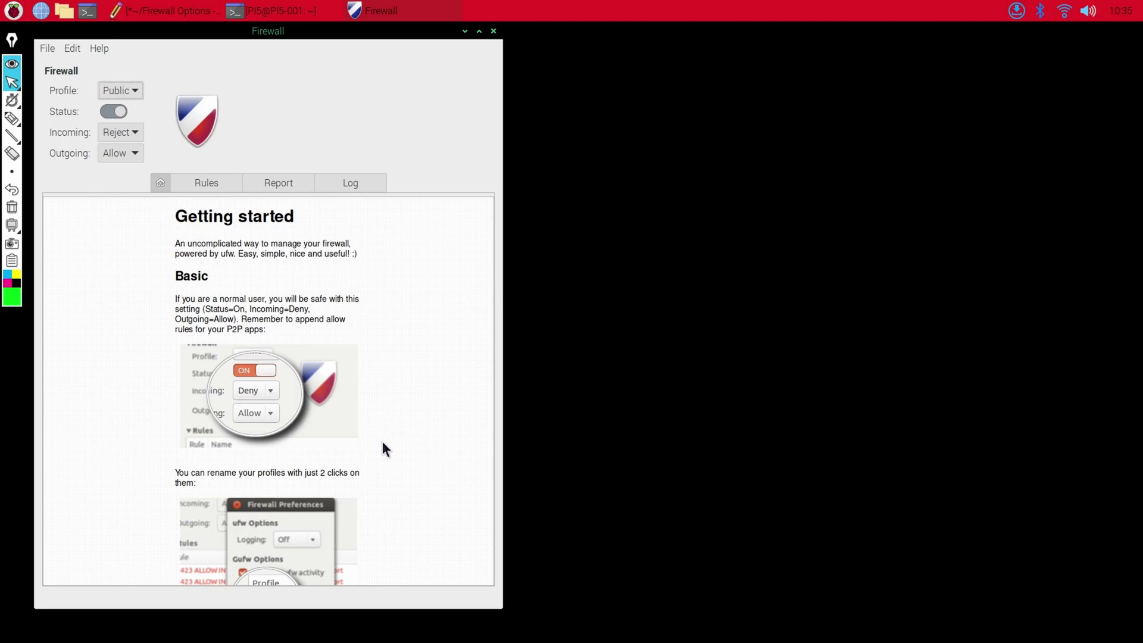
# Look through the firewall's Rules, Report and Log pages and return to the Getting started page.
pyautogui.click(216, 182)
pyautogui.click(270, 182)
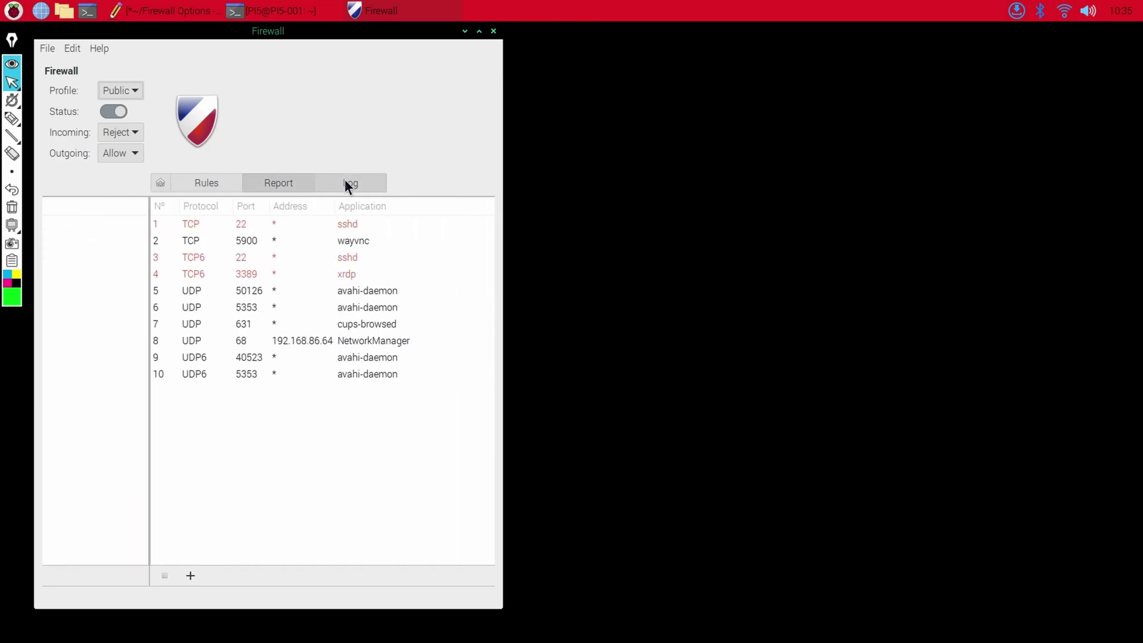
pyautogui.click(345, 183)
pyautogui.click(164, 183)
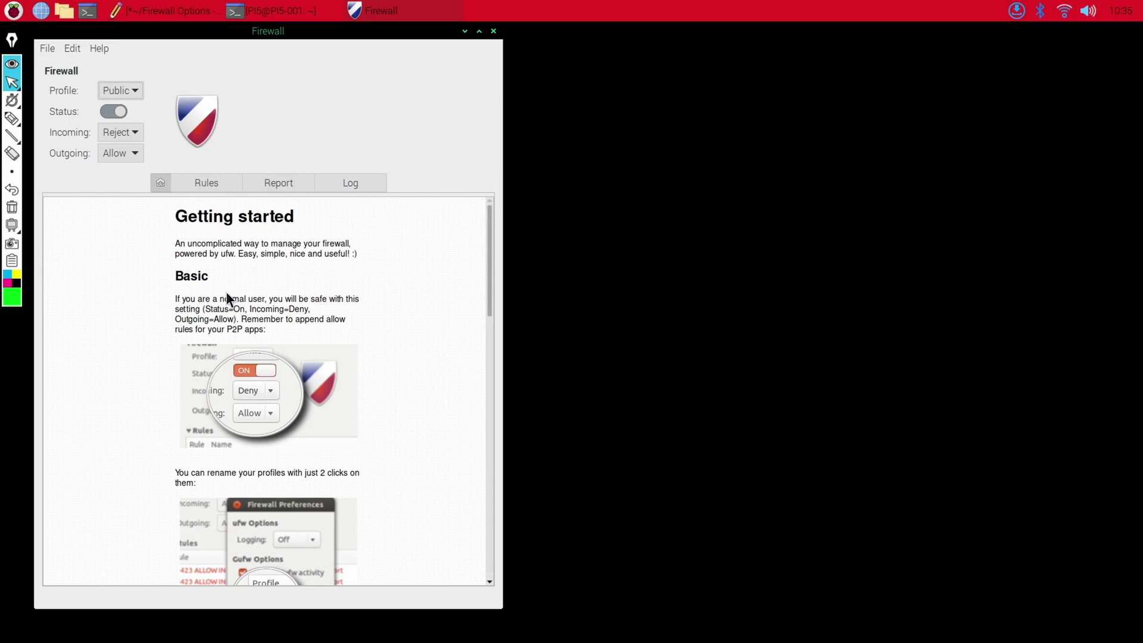
# Switch the firewall to the Home profile and turn its status on.
pyautogui.click(124, 87)
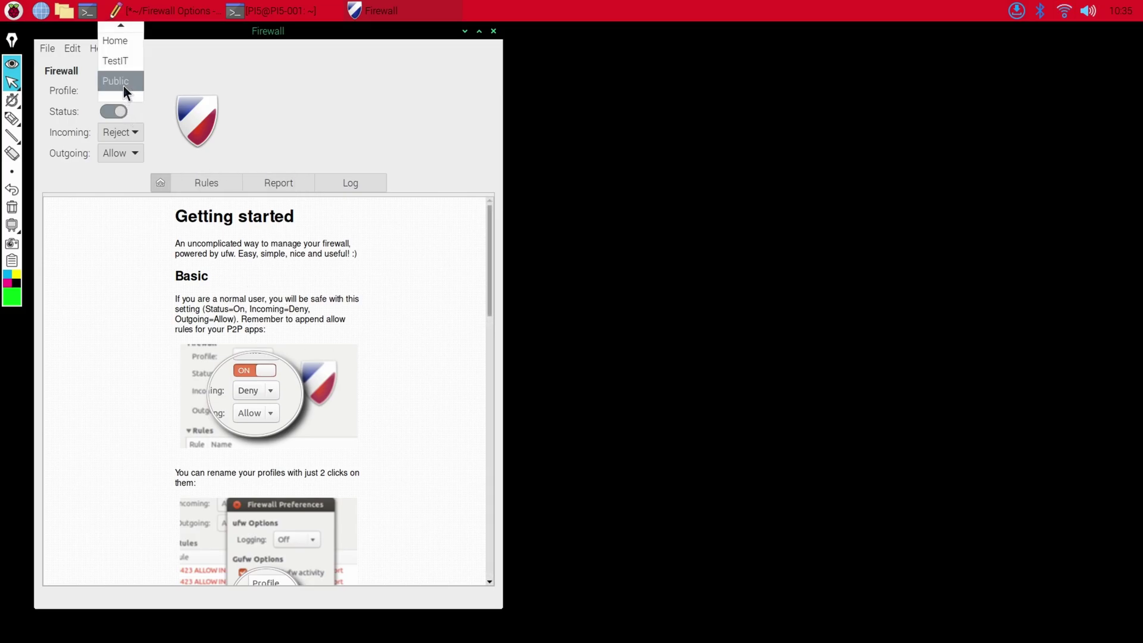
pyautogui.click(119, 40)
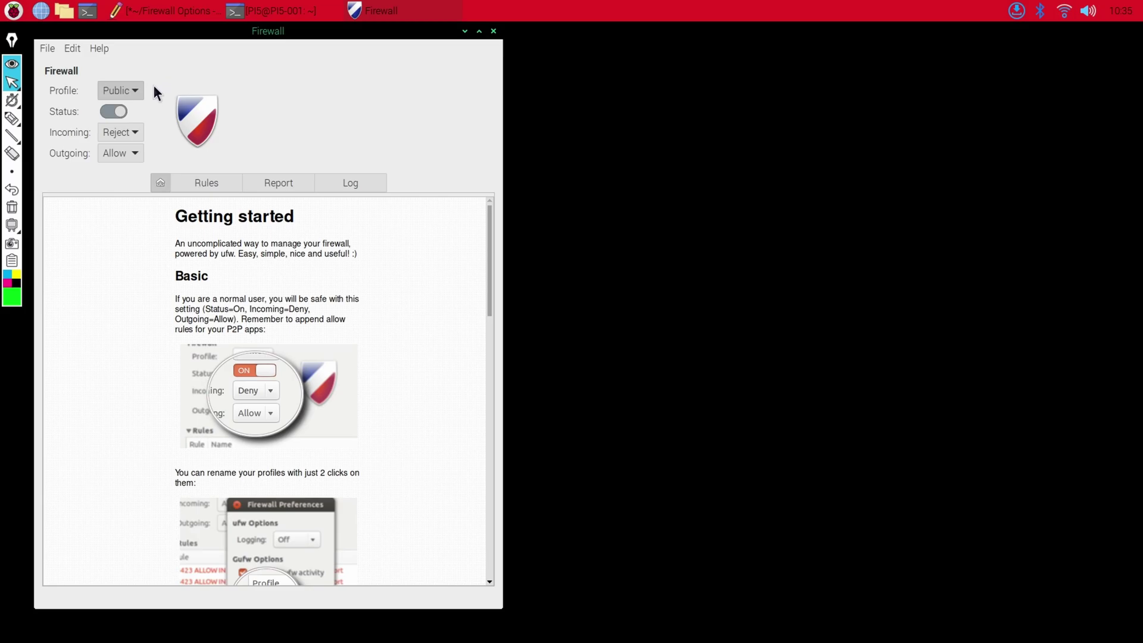
pyautogui.click(114, 111)
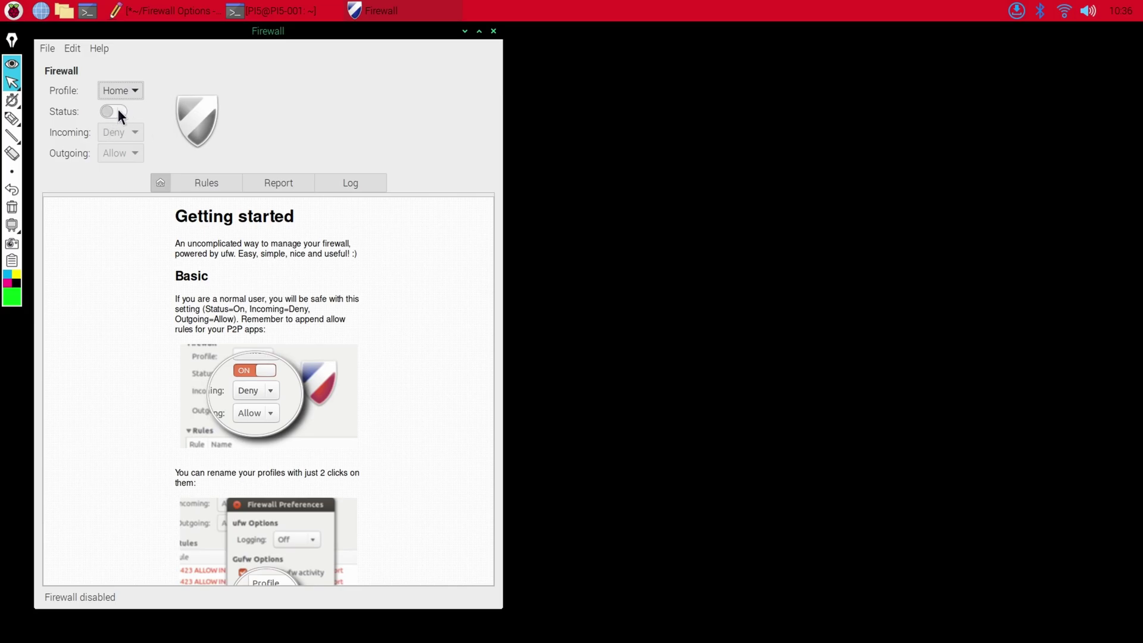
pyautogui.click(118, 112)
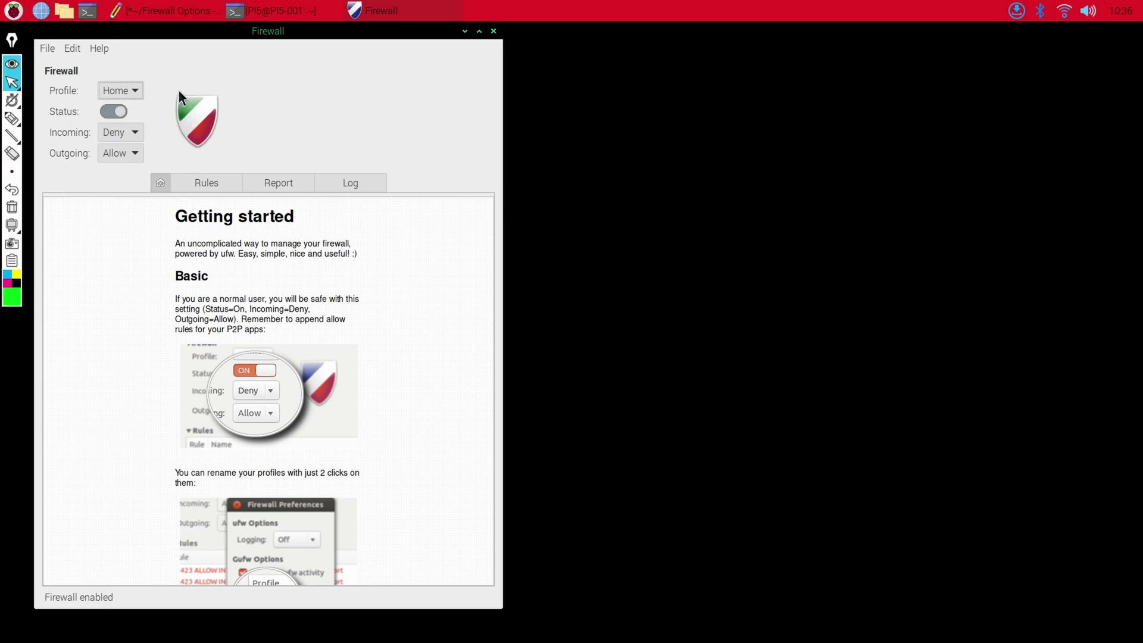
# Review the profiles offered for the firewall while keeping Home selected.
pyautogui.click(137, 95)
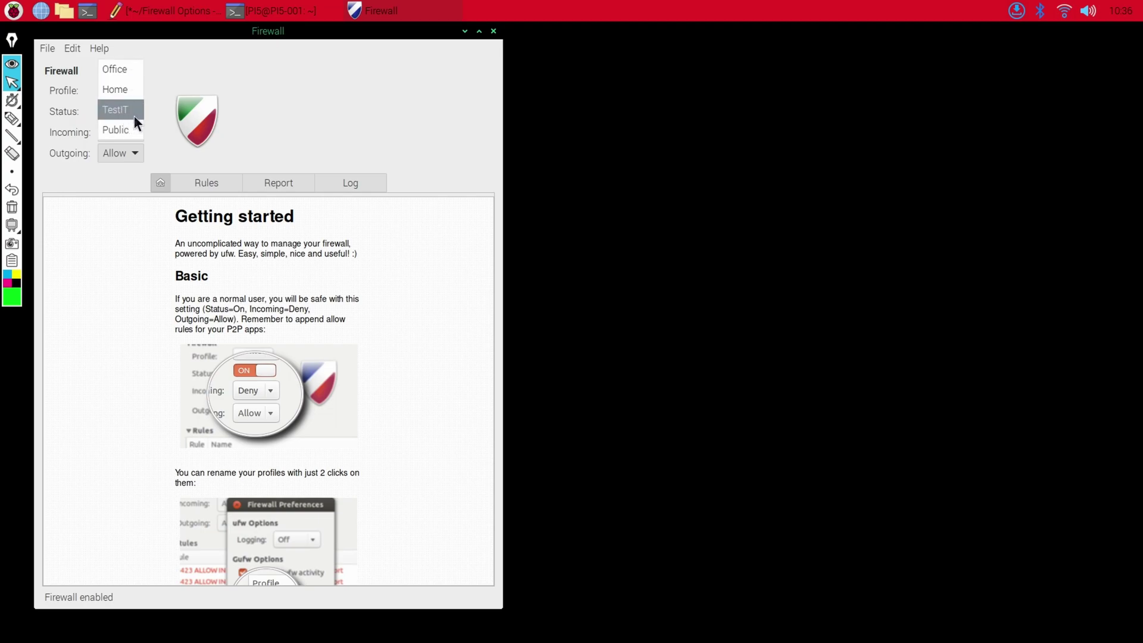
pyautogui.click(167, 84)
pyautogui.click(131, 91)
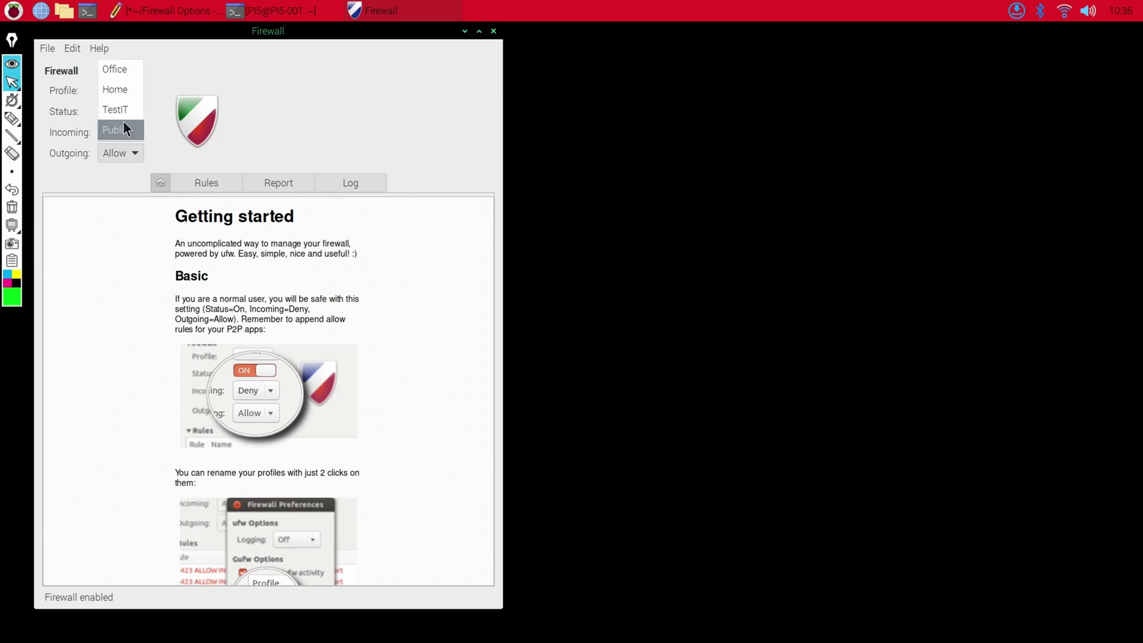
pyautogui.click(169, 73)
pyautogui.click(133, 92)
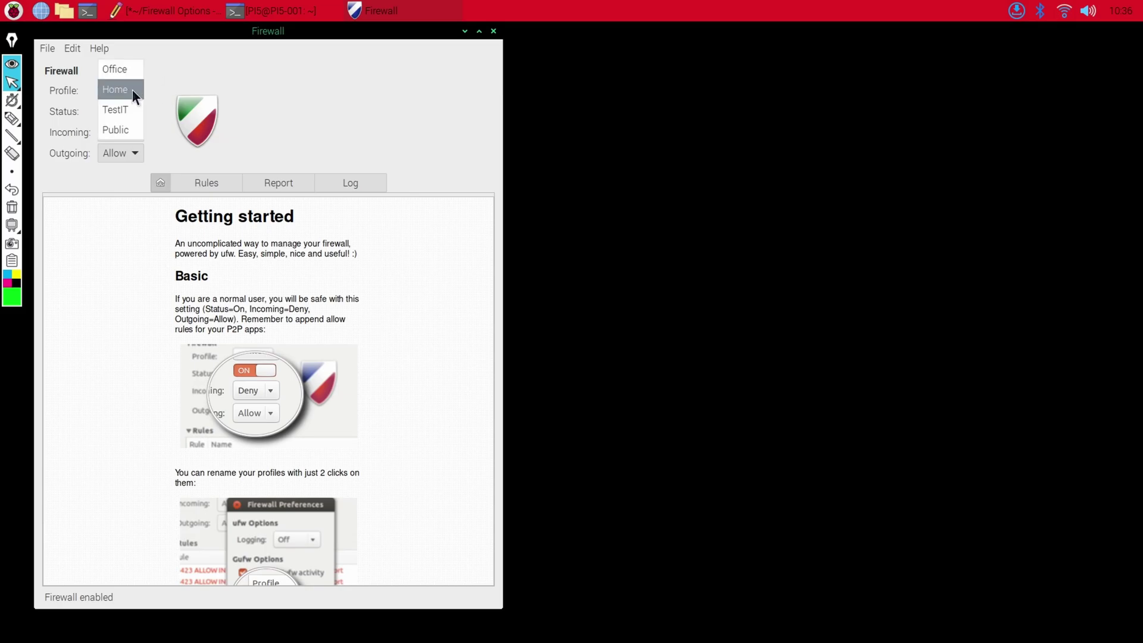
pyautogui.click(165, 77)
# Open the firewall preferences and examine how profiles are added or removed, selecting the TestIT profile.
pyautogui.click(51, 44)
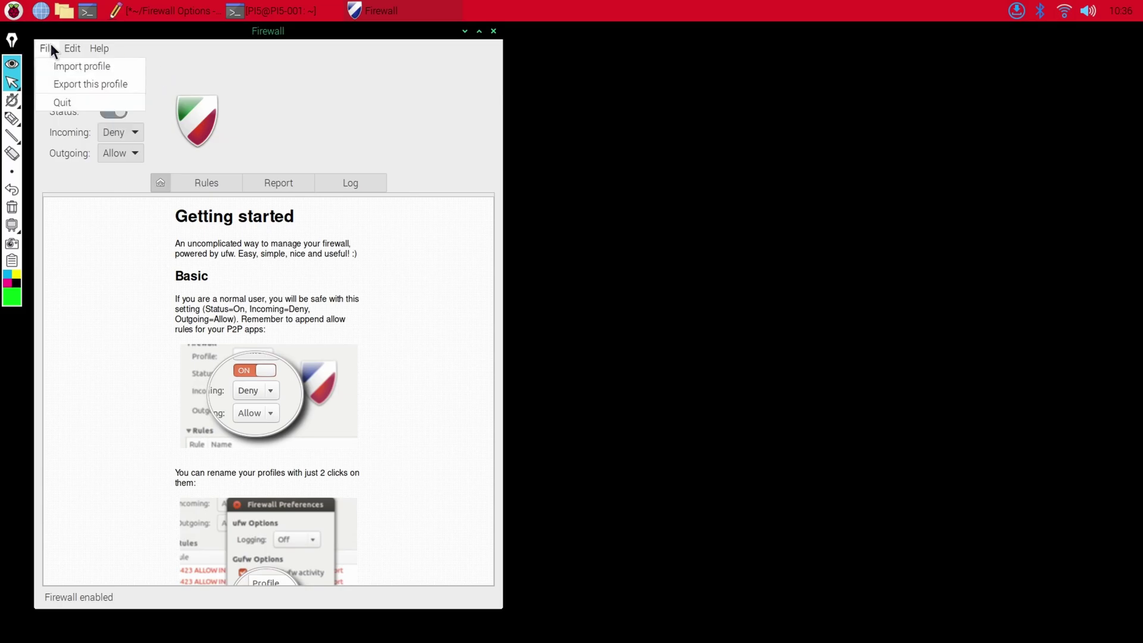
pyautogui.moveTo(70, 44)
pyautogui.click(89, 83)
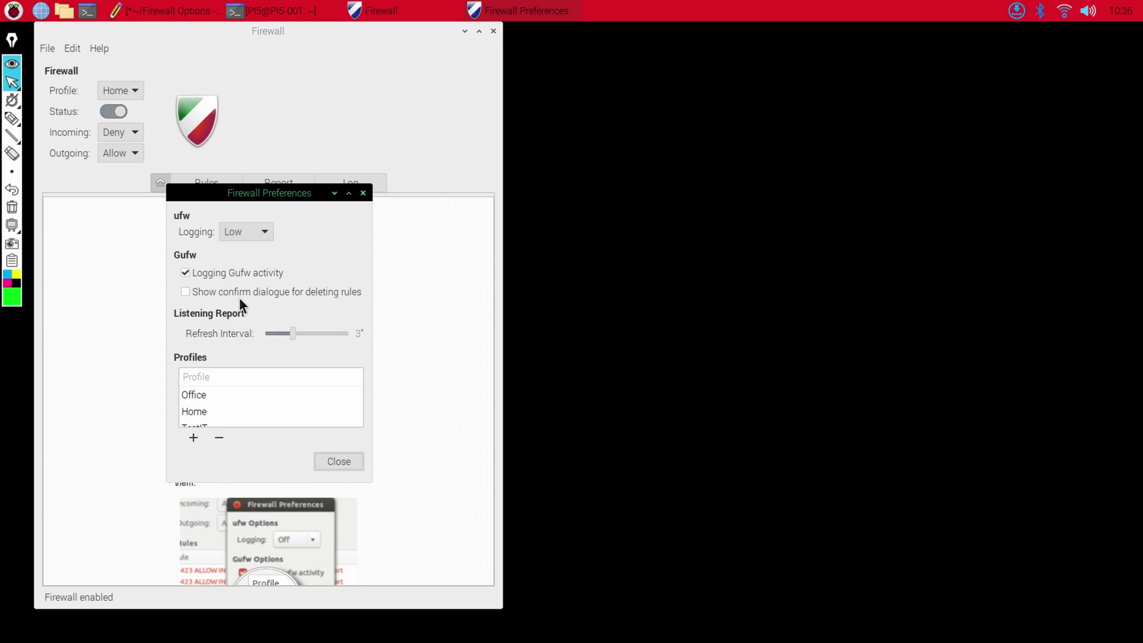
pyautogui.scroll(-1, 275, 393)
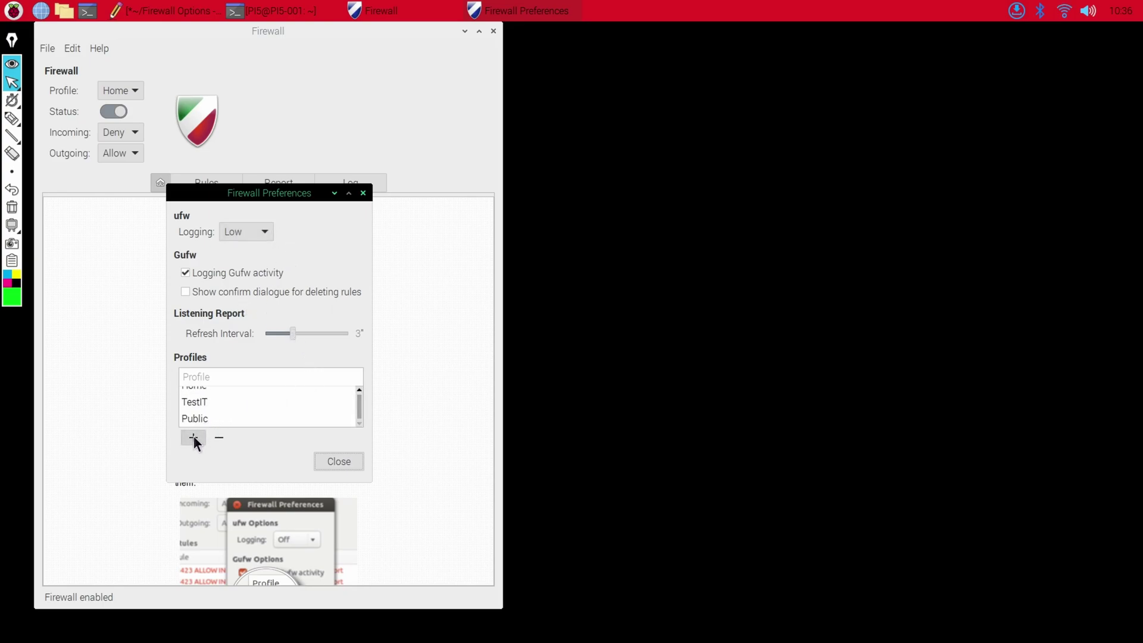
pyautogui.click(197, 406)
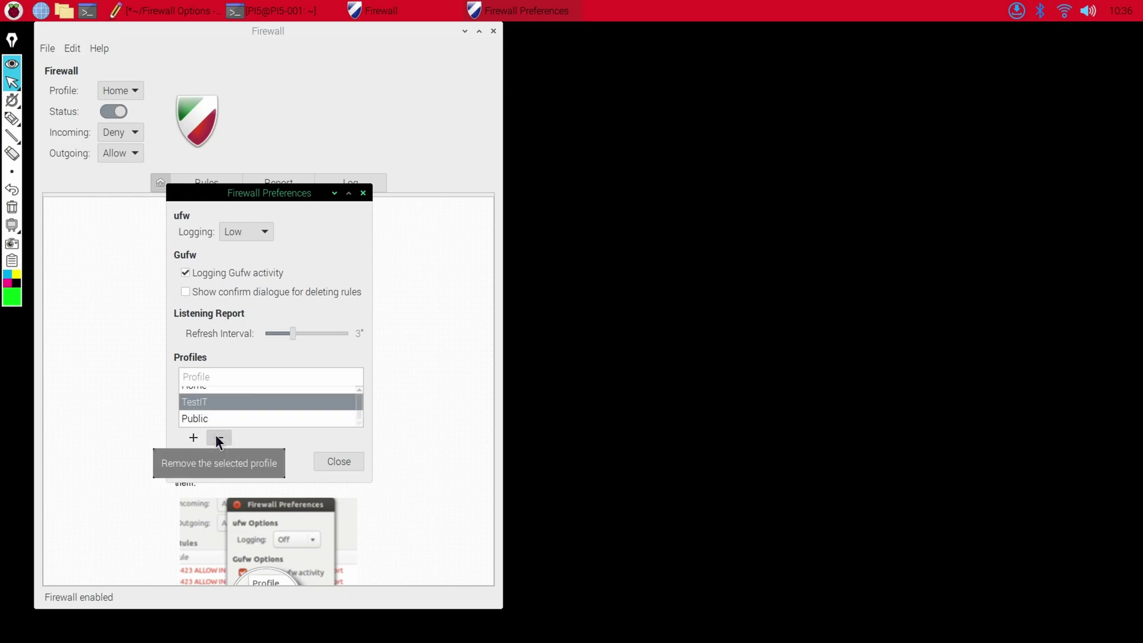
# Open the TestIT profile's name for editing, keep the name, and close the firewall preferences.
pyautogui.scroll(1, 212, 417)
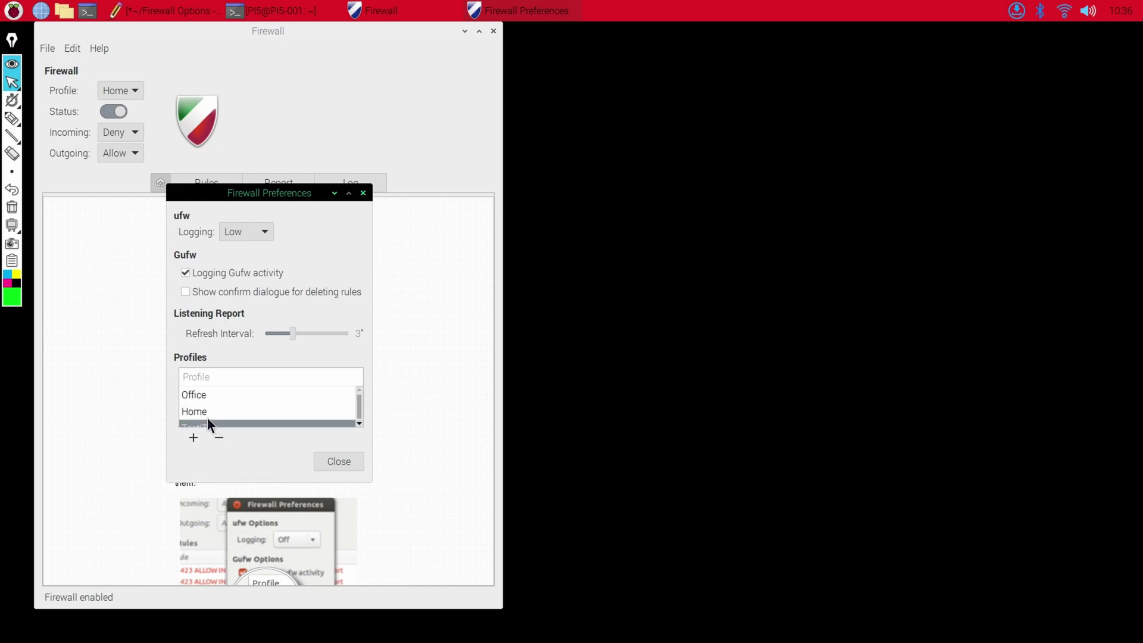
pyautogui.scroll(-1, 201, 412)
pyautogui.click(212, 410)
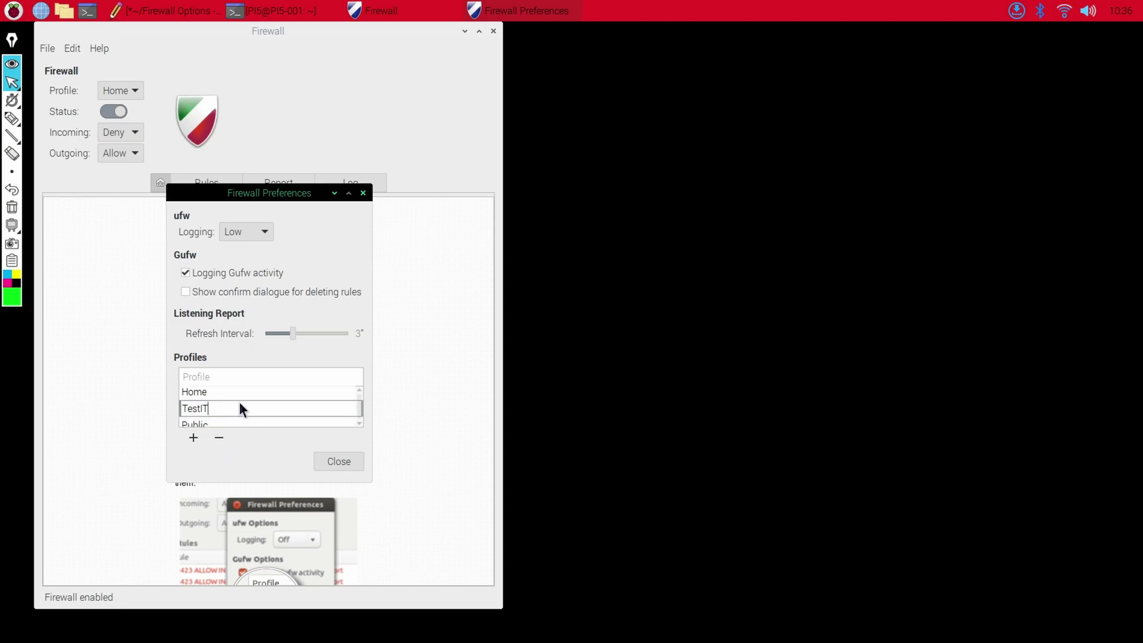
pyautogui.press('Return')
pyautogui.click(334, 384)
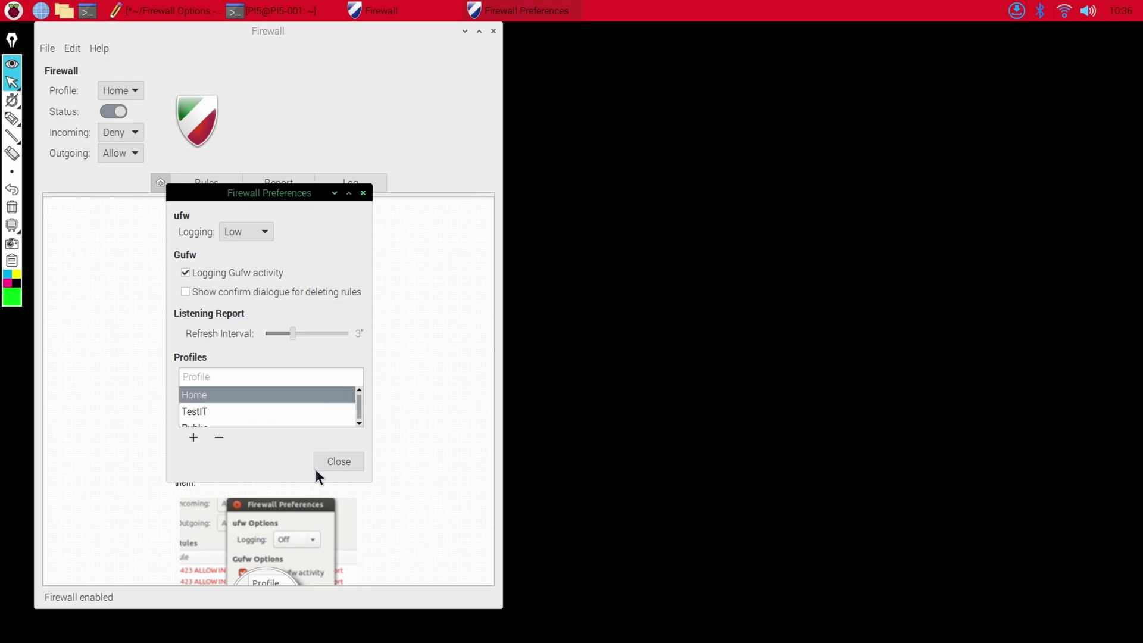
pyautogui.click(338, 459)
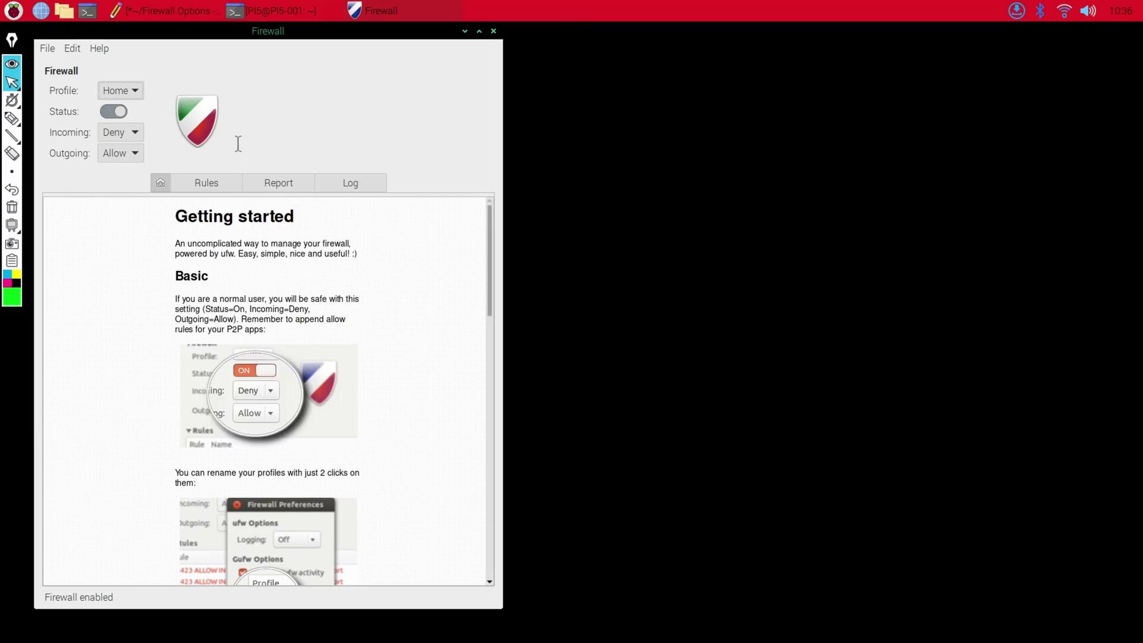
# Switch the firewall to the TestIT profile and review its Incoming and Outgoing policy options, keeping Deny and Allow.
pyautogui.click(130, 93)
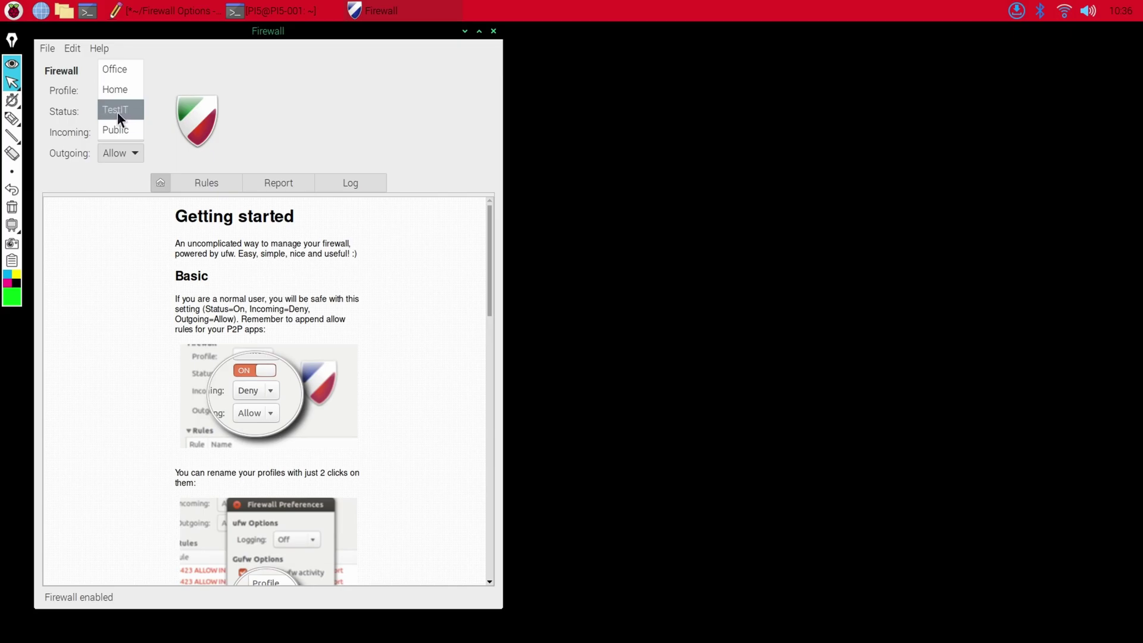
pyautogui.click(117, 112)
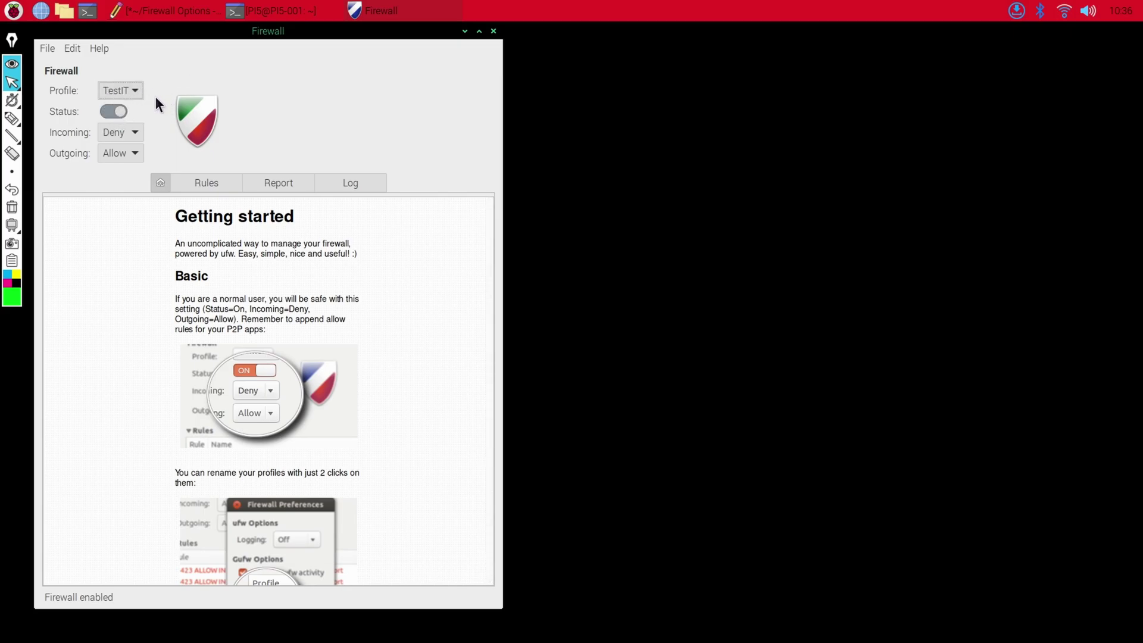
pyautogui.click(127, 134)
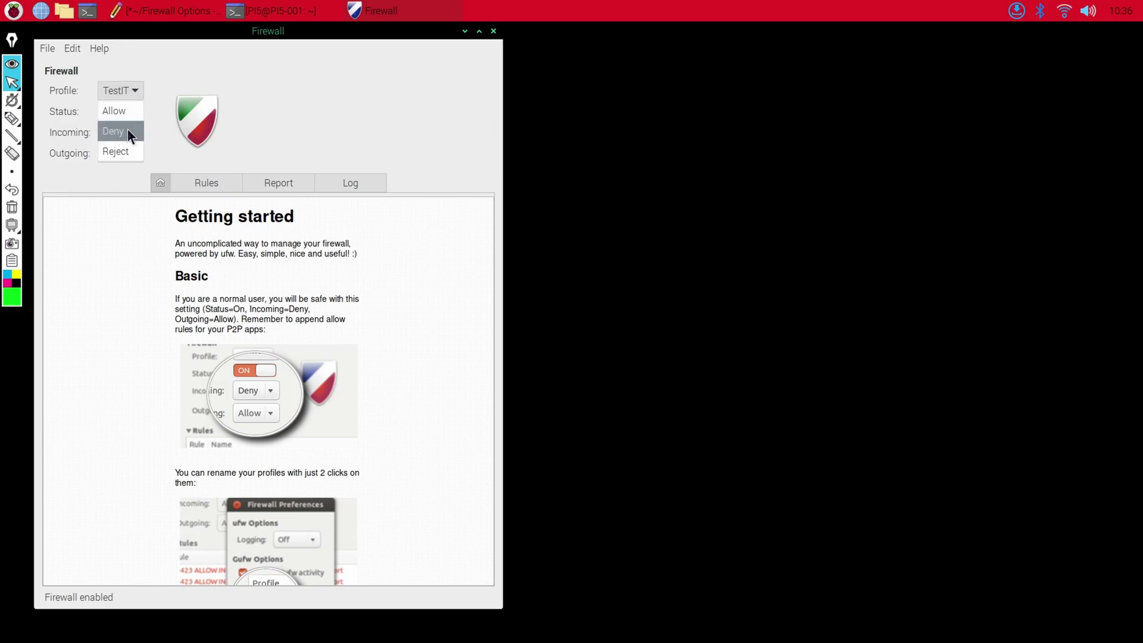
pyautogui.click(223, 128)
pyautogui.click(141, 153)
pyautogui.click(295, 124)
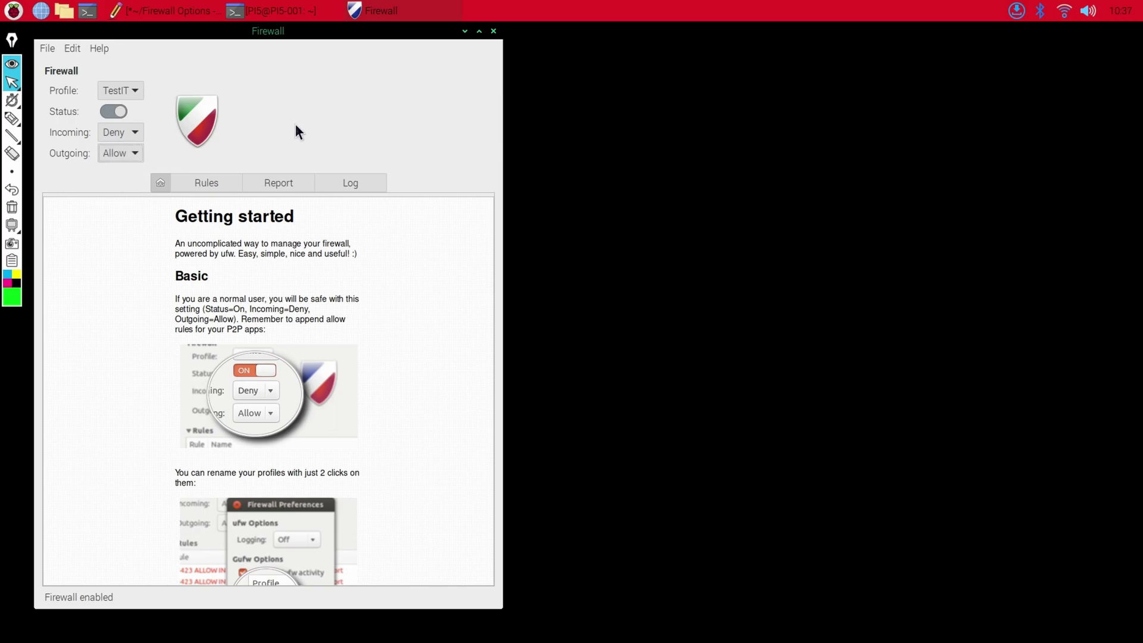
# Display the firewall rules and sketch a green network diagram linking a www cloud, router R1 and a PC labelled Windows 11.
pyautogui.click(214, 183)
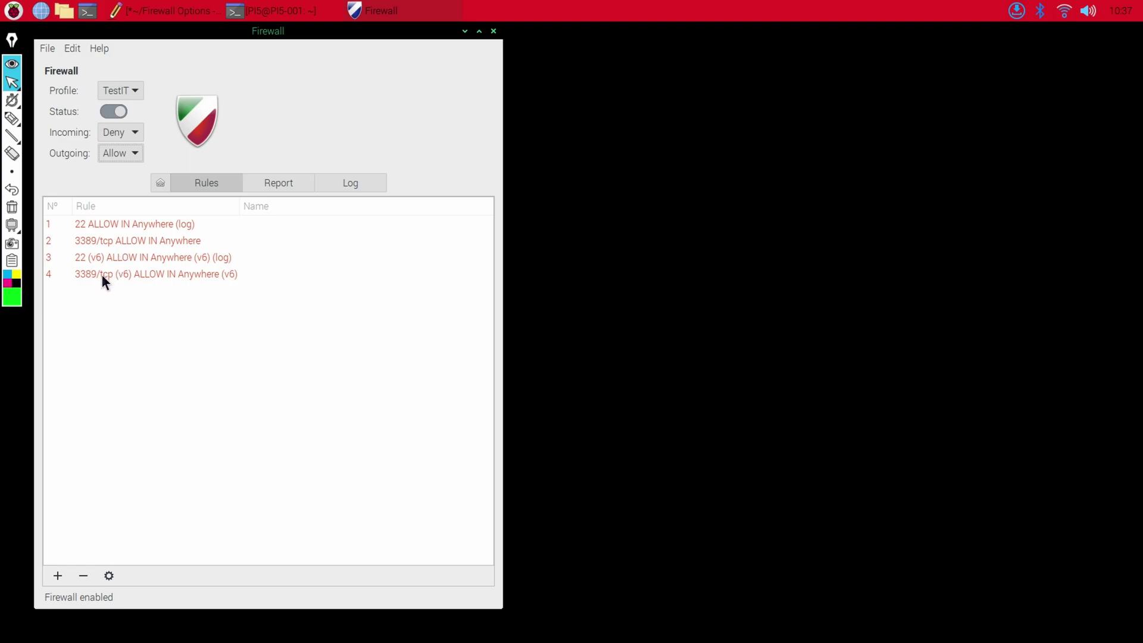
pyautogui.click(11, 118)
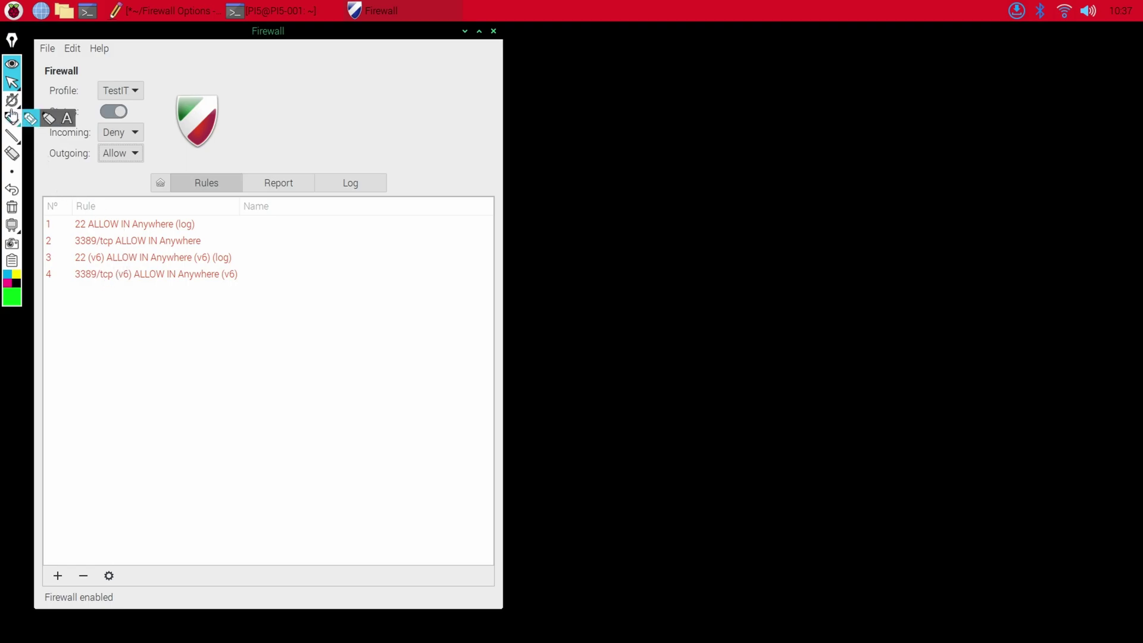
pyautogui.click(31, 123)
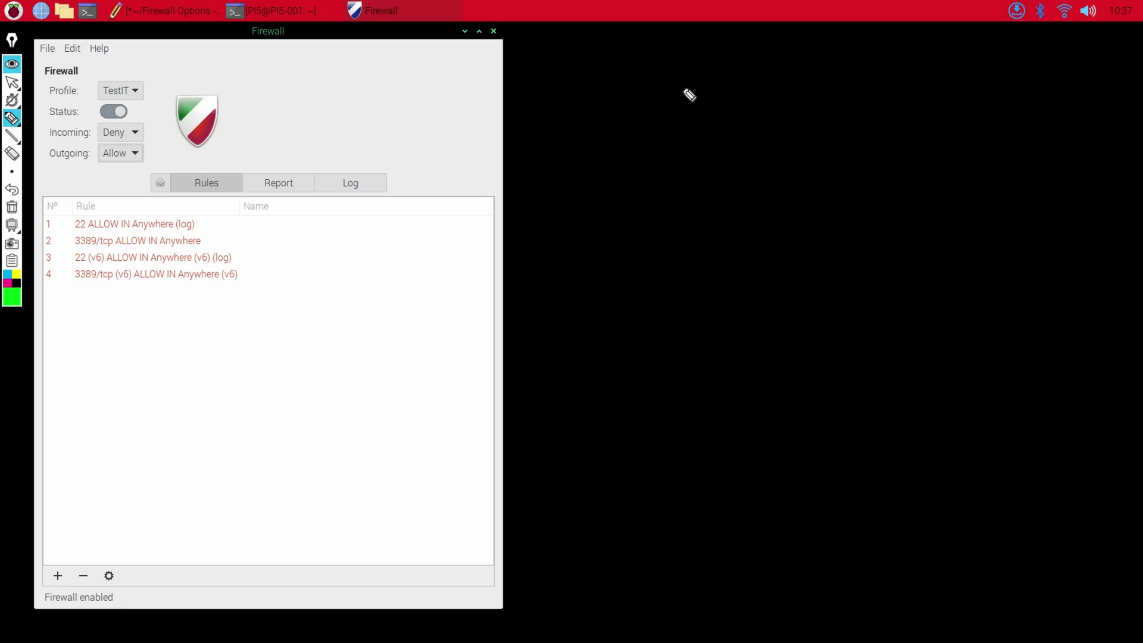
pyautogui.moveTo(661, 85); pyautogui.dragTo(826, 84)
pyautogui.moveTo(855, 129)
pyautogui.mouseDown()
pyautogui.moveTo(689, 117)
pyautogui.moveTo(661, 85)
pyautogui.moveTo(712, 107)
pyautogui.moveTo(772, 103)
pyautogui.moveTo(749, 140)
pyautogui.moveTo(805, 143)
pyautogui.moveTo(705, 174)
pyautogui.moveTo(692, 150)
pyautogui.moveTo(736, 165)
pyautogui.mouseUp()
pyautogui.moveTo(740, 156)
pyautogui.mouseDown()
pyautogui.moveTo(744, 167)
pyautogui.moveTo(586, 234)
pyautogui.moveTo(616, 228)
pyautogui.moveTo(552, 285)
pyautogui.moveTo(623, 244)
pyautogui.moveTo(618, 227)
pyautogui.mouseUp()
pyautogui.moveTo(568, 244)
pyautogui.mouseDown()
pyautogui.moveTo(571, 269)
pyautogui.moveTo(570, 257)
pyautogui.moveTo(607, 261)
pyautogui.mouseUp()
pyautogui.moveTo(533, 313)
pyautogui.mouseDown()
pyautogui.moveTo(564, 324)
pyautogui.moveTo(577, 309)
pyautogui.moveTo(591, 319)
pyautogui.moveTo(644, 307)
pyautogui.mouseUp()
pyautogui.moveTo(636, 313); pyautogui.dragTo(658, 312)
pyautogui.moveTo(665, 297); pyautogui.dragTo(667, 311)
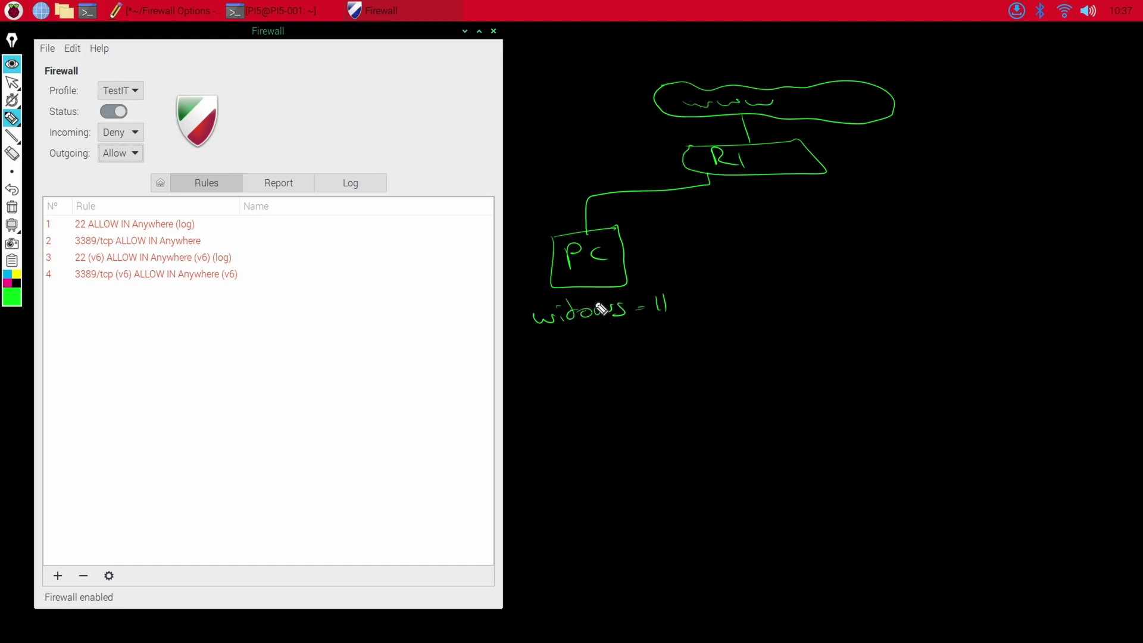
# Draw a Pi5 box marked fw in the network diagram and connect it to router R1.
pyautogui.moveTo(827, 173)
pyautogui.mouseDown()
pyautogui.moveTo(838, 257)
pyautogui.moveTo(875, 256)
pyautogui.moveTo(888, 340)
pyautogui.mouseUp()
pyautogui.moveTo(785, 258)
pyautogui.mouseDown()
pyautogui.moveTo(796, 330)
pyautogui.moveTo(875, 352)
pyautogui.moveTo(895, 341)
pyautogui.moveTo(807, 287)
pyautogui.moveTo(836, 285)
pyautogui.moveTo(834, 262)
pyautogui.mouseUp()
pyautogui.moveTo(862, 269); pyautogui.dragTo(852, 287)
pyautogui.moveTo(815, 319)
pyautogui.mouseDown()
pyautogui.moveTo(816, 336)
pyautogui.moveTo(833, 321)
pyautogui.mouseUp()
pyautogui.moveTo(839, 320); pyautogui.dragTo(858, 319)
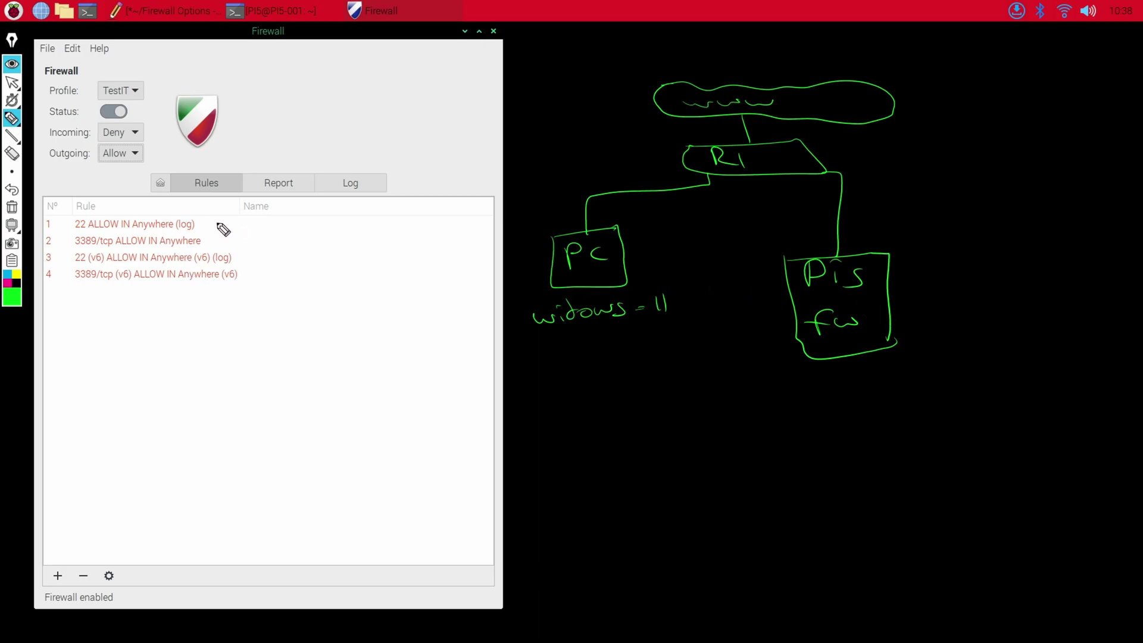
# Draw an arrow from the first port 22 rule to the PC, link the PC to the Pi5 box, and write SSH (22).
pyautogui.moveTo(208, 227)
pyautogui.mouseDown()
pyautogui.moveTo(409, 235)
pyautogui.moveTo(555, 271)
pyautogui.mouseUp()
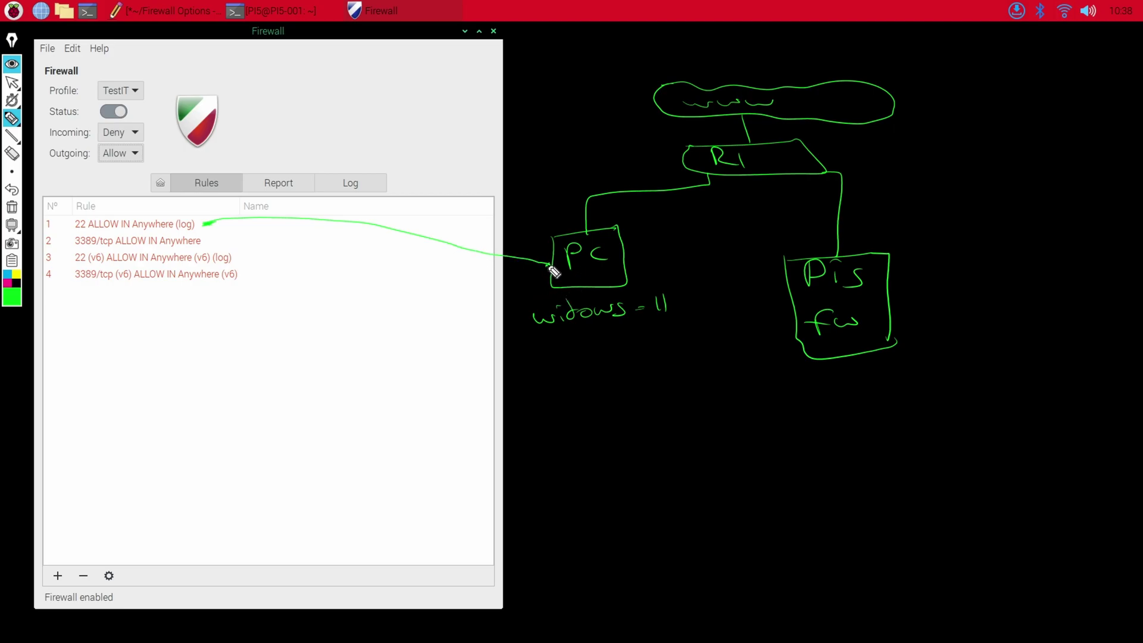
pyautogui.moveTo(550, 266)
pyautogui.mouseDown()
pyautogui.moveTo(538, 385)
pyautogui.moveTo(762, 390)
pyautogui.moveTo(784, 348)
pyautogui.mouseUp()
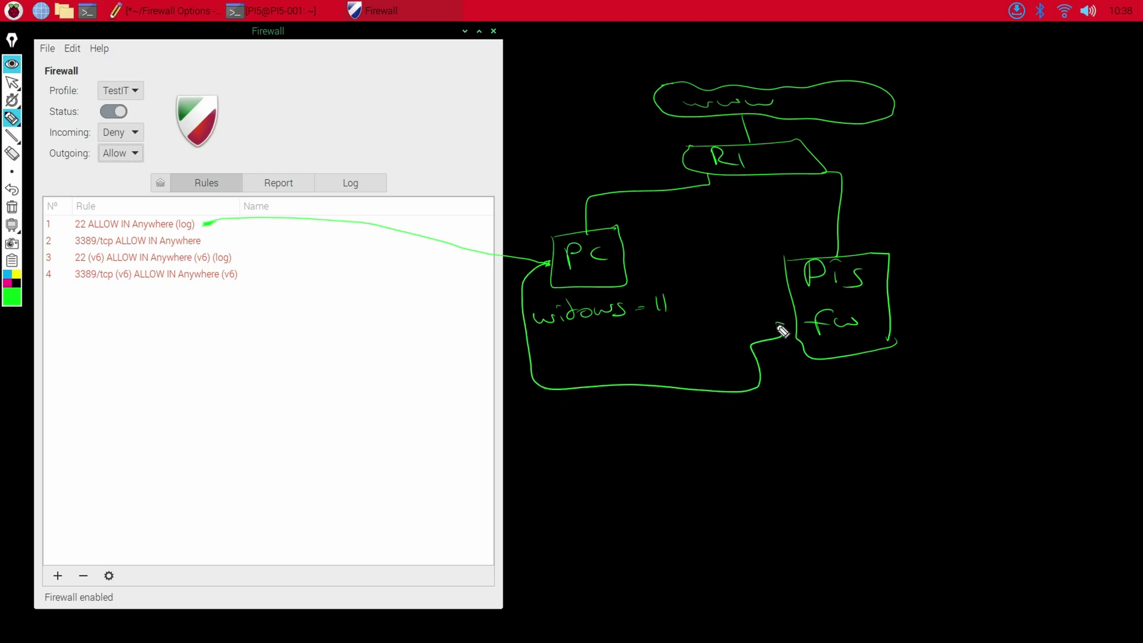
pyautogui.moveTo(590, 353)
pyautogui.mouseDown()
pyautogui.moveTo(574, 368)
pyautogui.moveTo(626, 368)
pyautogui.moveTo(644, 353)
pyautogui.moveTo(654, 368)
pyautogui.moveTo(694, 365)
pyautogui.mouseUp()
pyautogui.moveTo(692, 312); pyautogui.dragTo(704, 370)
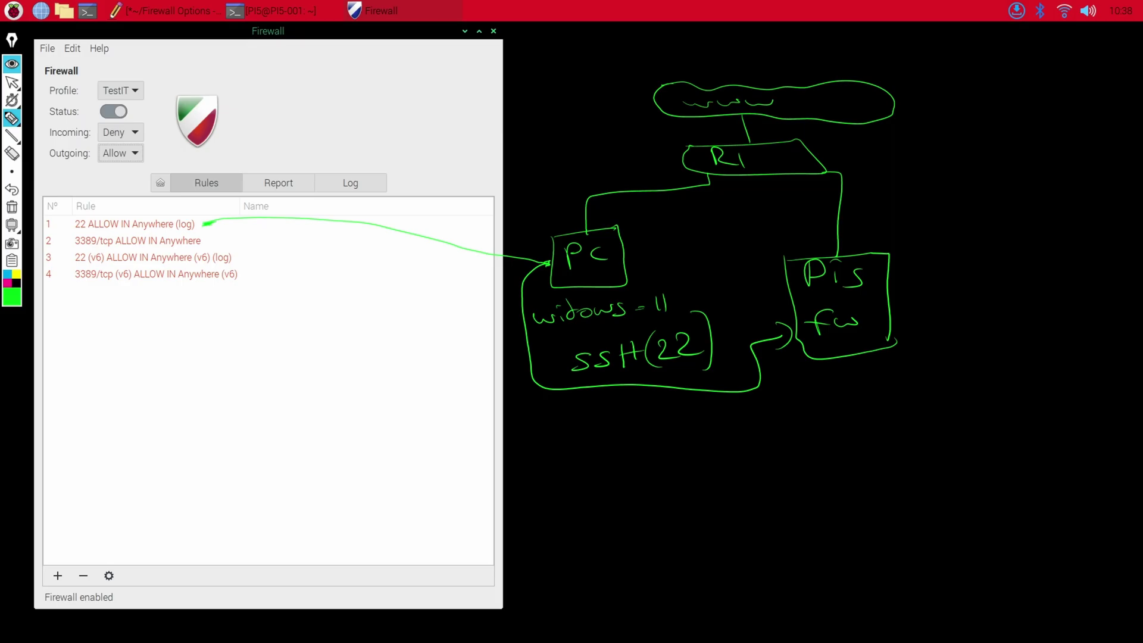
# Bring the Command Prompt over the firewall window, narrow it, clear it and list the PC's IP configuration.
pyautogui.click(11, 82)
pyautogui.moveTo(1142, 241); pyautogui.dragTo(498, 241)
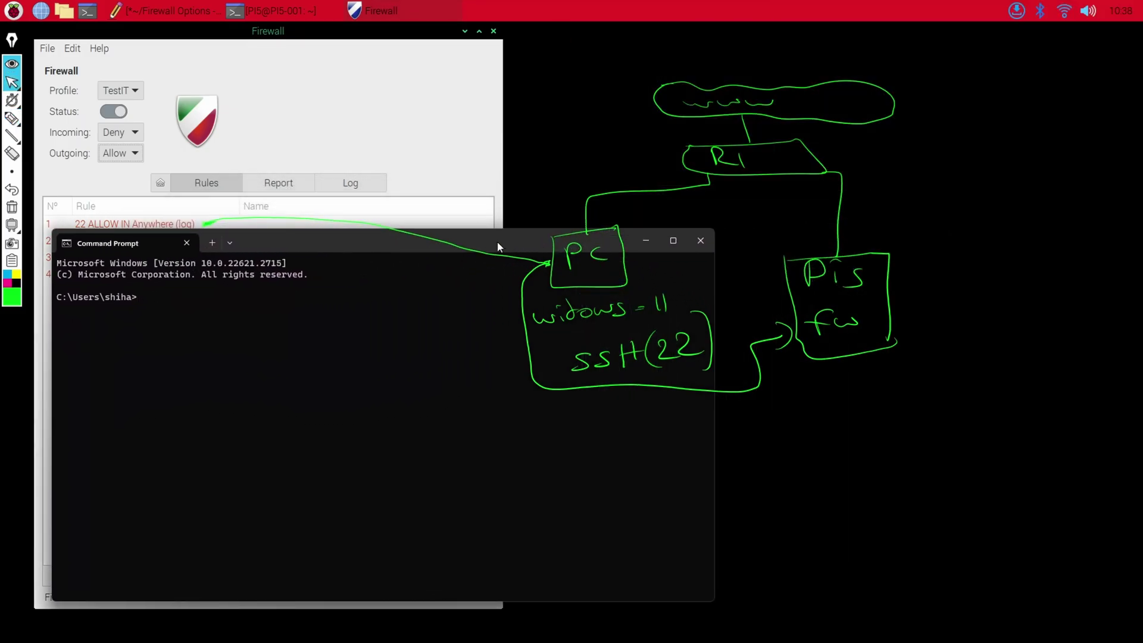
pyautogui.moveTo(712, 602); pyautogui.dragTo(457, 602)
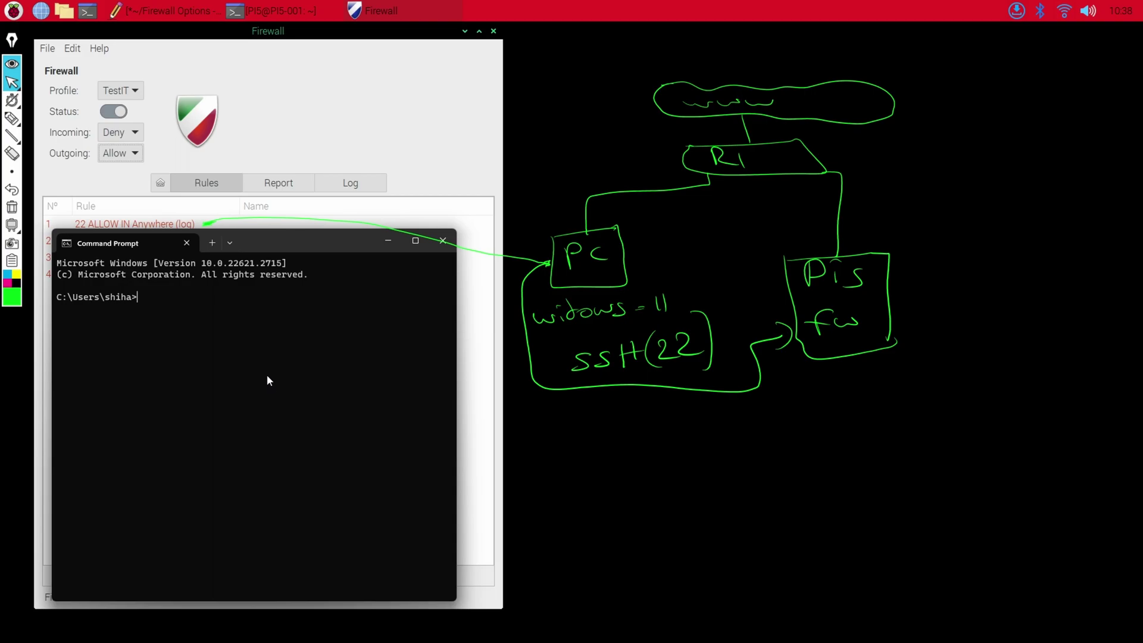
pyautogui.write('cls')
pyautogui.press('Return')
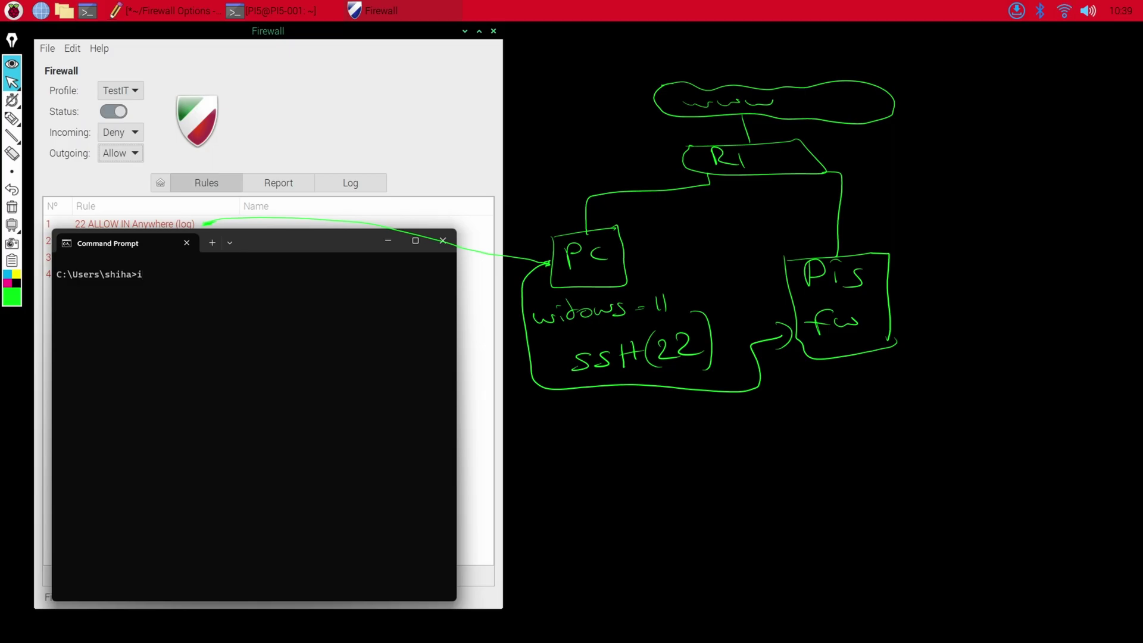
pyautogui.press('Return')
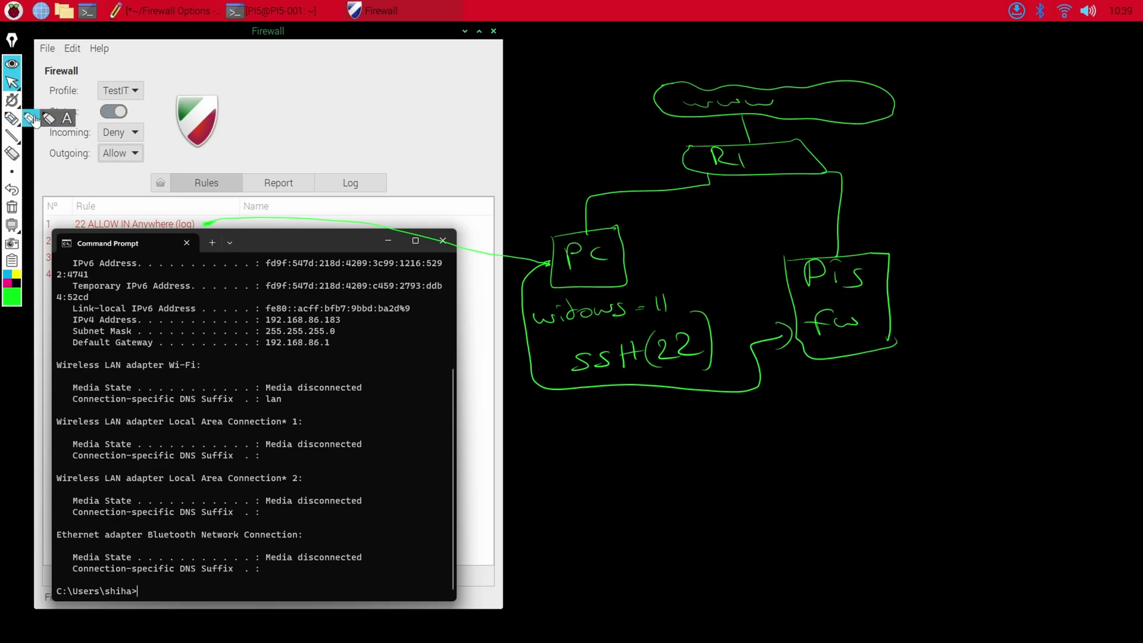
# Write the PC's address 192.168.86.183 in magenta beside the PC box.
pyautogui.click(31, 119)
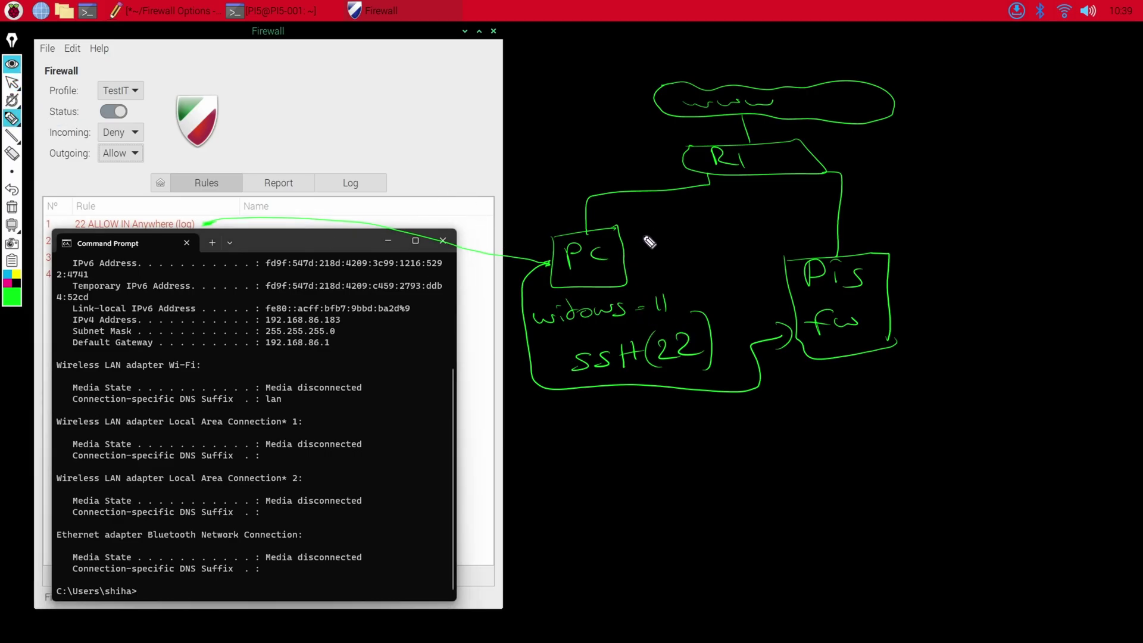
pyautogui.moveTo(630, 234); pyautogui.dragTo(645, 231)
pyautogui.click(7, 285)
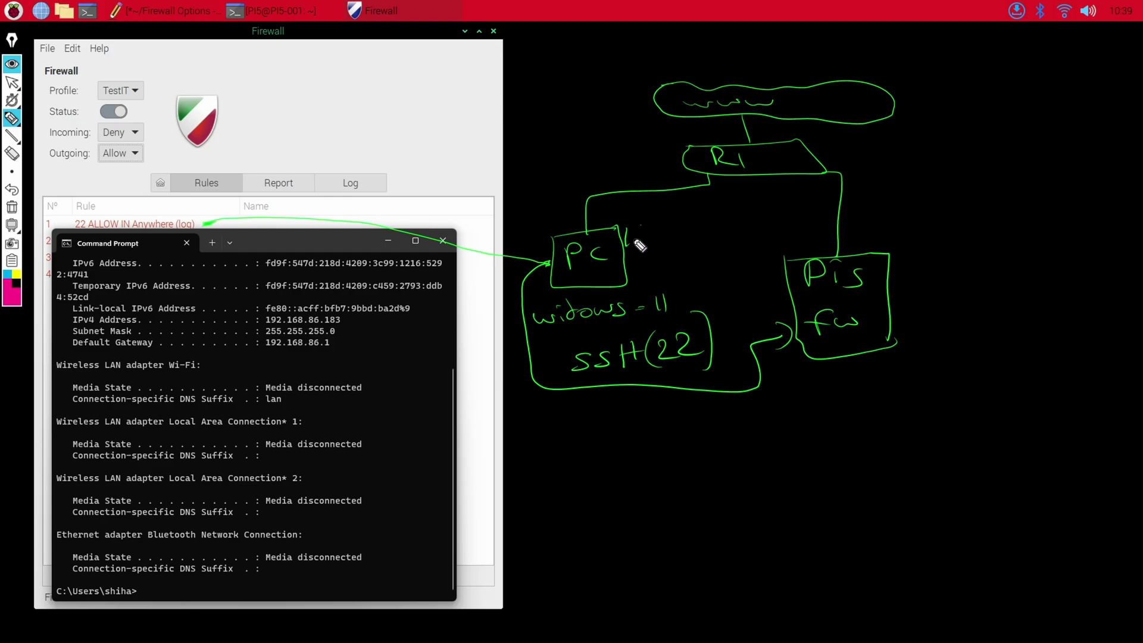
pyautogui.moveTo(626, 229)
pyautogui.mouseDown()
pyautogui.moveTo(627, 244)
pyautogui.moveTo(665, 242)
pyautogui.moveTo(697, 222)
pyautogui.mouseUp()
pyautogui.click(667, 240)
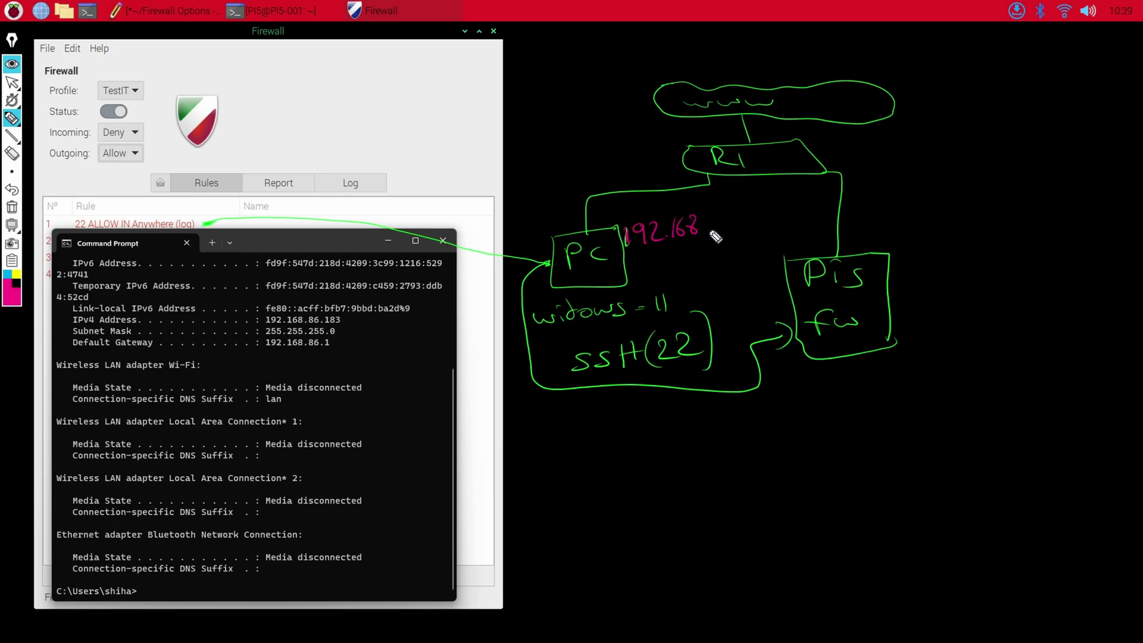
pyautogui.click(708, 231)
pyautogui.moveTo(718, 219)
pyautogui.mouseDown()
pyautogui.moveTo(716, 231)
pyautogui.moveTo(777, 220)
pyautogui.moveTo(771, 230)
pyautogui.mouseUp()
pyautogui.click(745, 228)
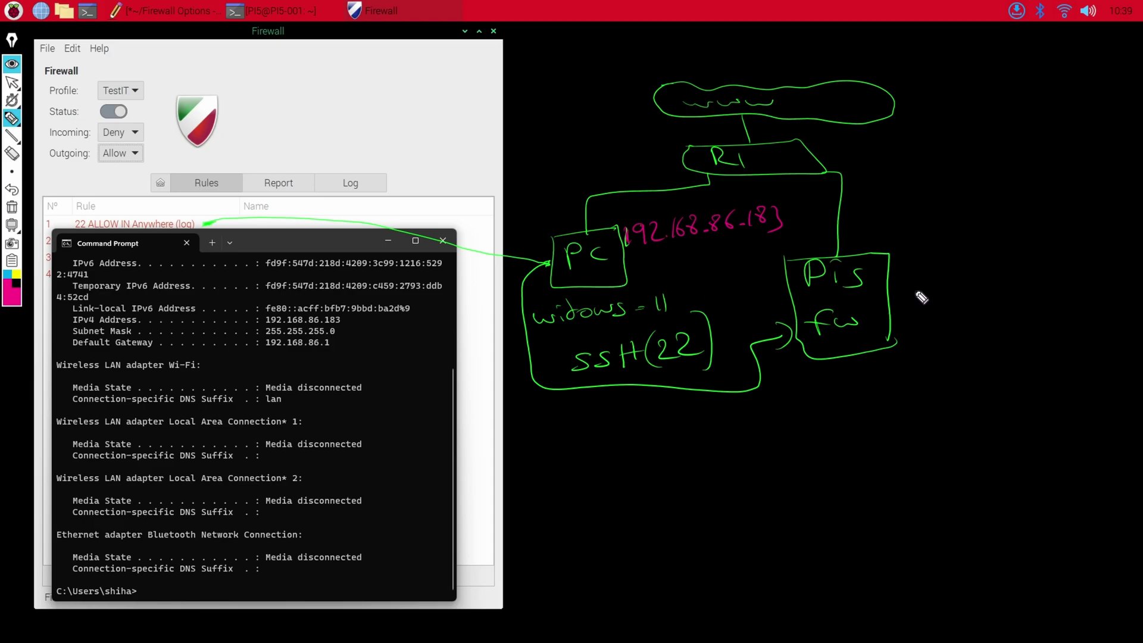
# Write the start of the Pi's address, 192.168.86., beside the Pi5 box and check the wireless connection details for its last number.
pyautogui.moveTo(916, 260)
pyautogui.mouseDown()
pyautogui.moveTo(913, 281)
pyautogui.moveTo(1013, 268)
pyautogui.moveTo(1037, 244)
pyautogui.moveTo(1066, 257)
pyautogui.mouseUp()
pyautogui.click(963, 276)
pyautogui.click(1028, 271)
pyautogui.click(1076, 267)
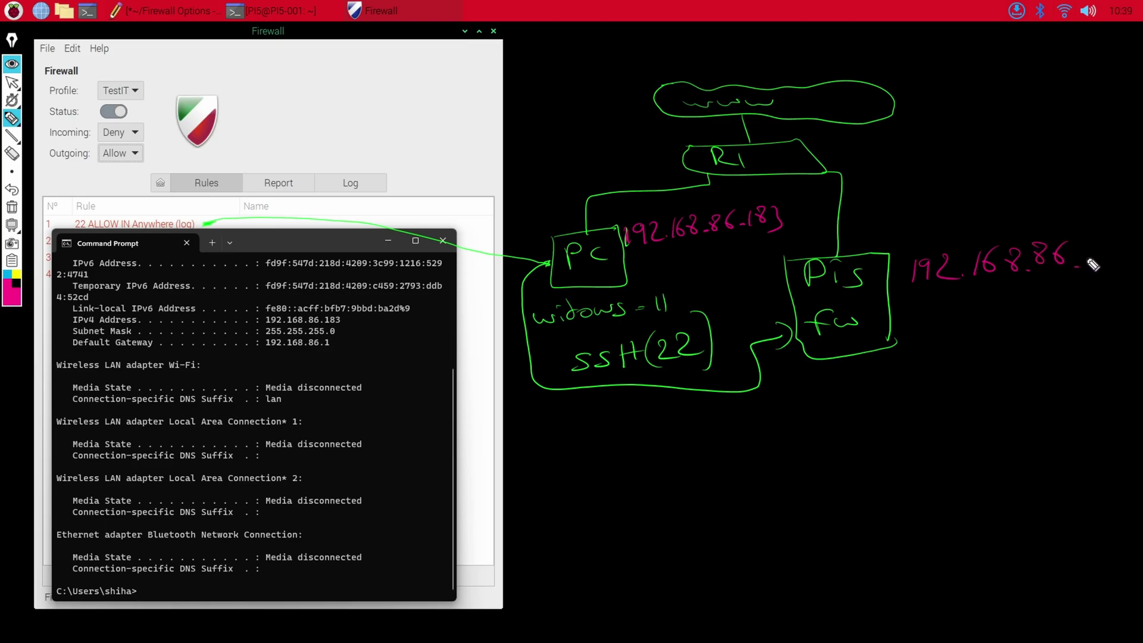
pyautogui.moveTo(1094, 245); pyautogui.dragTo(1102, 266)
pyautogui.press('Escape')
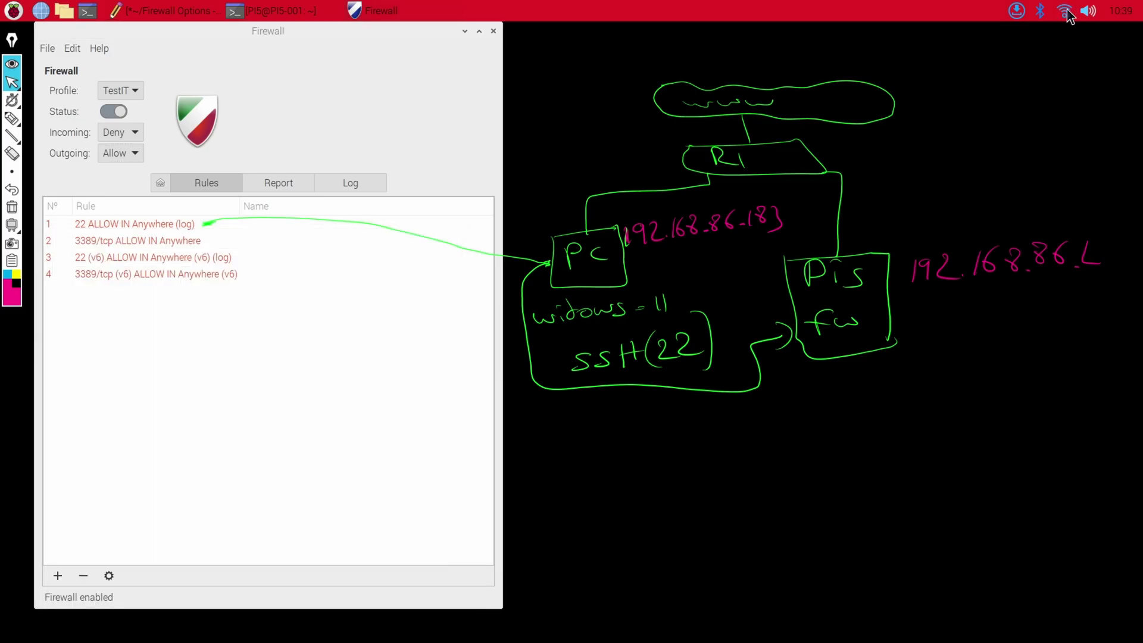
pyautogui.moveTo(1068, 12)
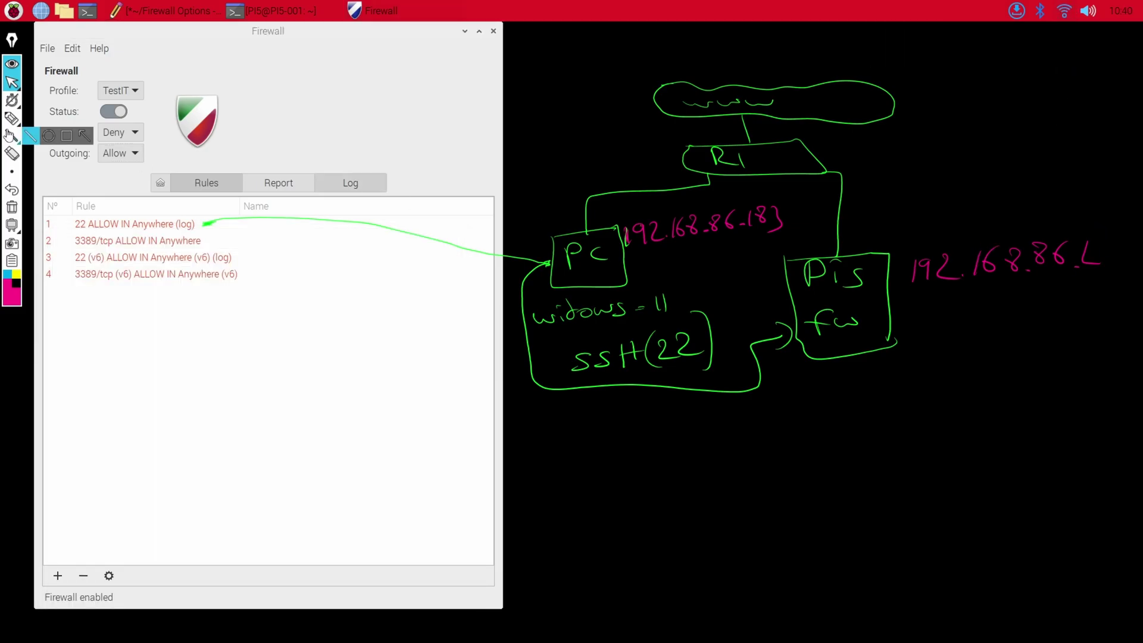
# Erase the unfinished last digit of the Pi's address and the arrow drawn from the first firewall rule.
pyautogui.click(14, 121)
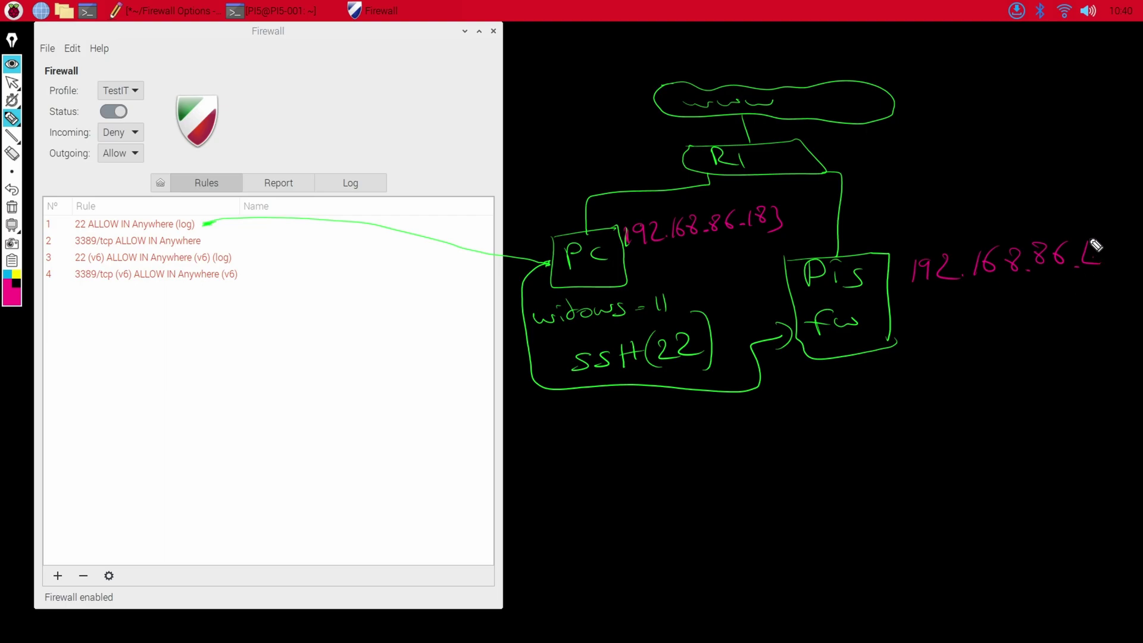
pyautogui.moveTo(1085, 247)
pyautogui.mouseDown()
pyautogui.moveTo(1102, 272)
pyautogui.moveTo(1134, 268)
pyautogui.mouseUp()
pyautogui.click(10, 154)
pyautogui.moveTo(1108, 277)
pyautogui.mouseDown()
pyautogui.moveTo(1122, 262)
pyautogui.moveTo(1101, 272)
pyautogui.mouseUp()
pyautogui.click(212, 225)
# Complete the Pi's handwritten address with 64 and leave drawing mode.
pyautogui.click(9, 119)
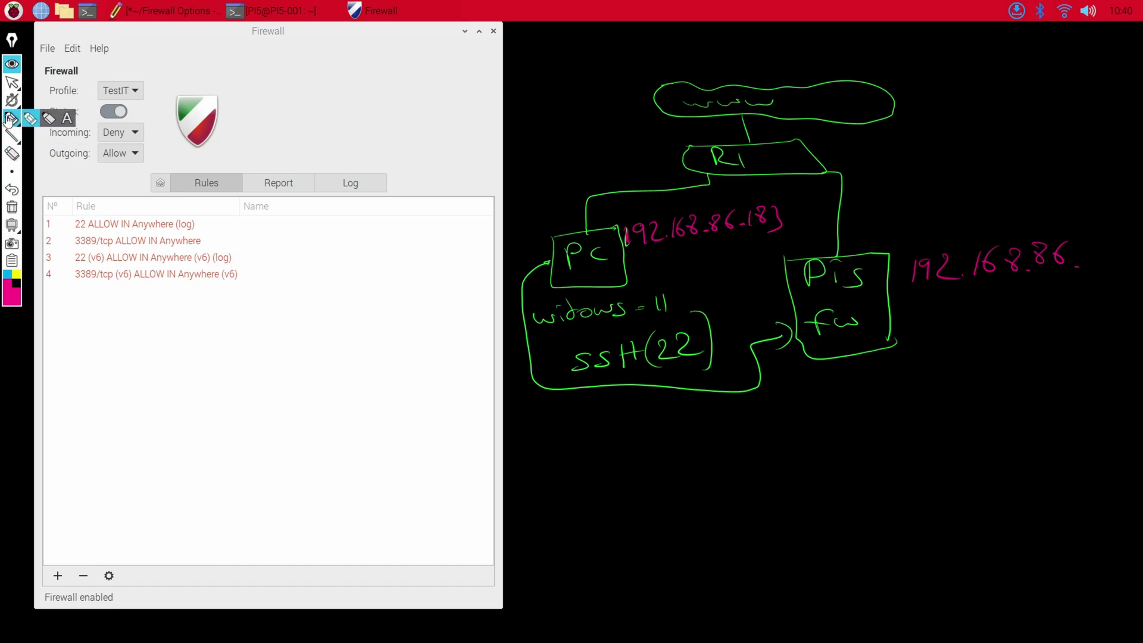
pyautogui.click(36, 121)
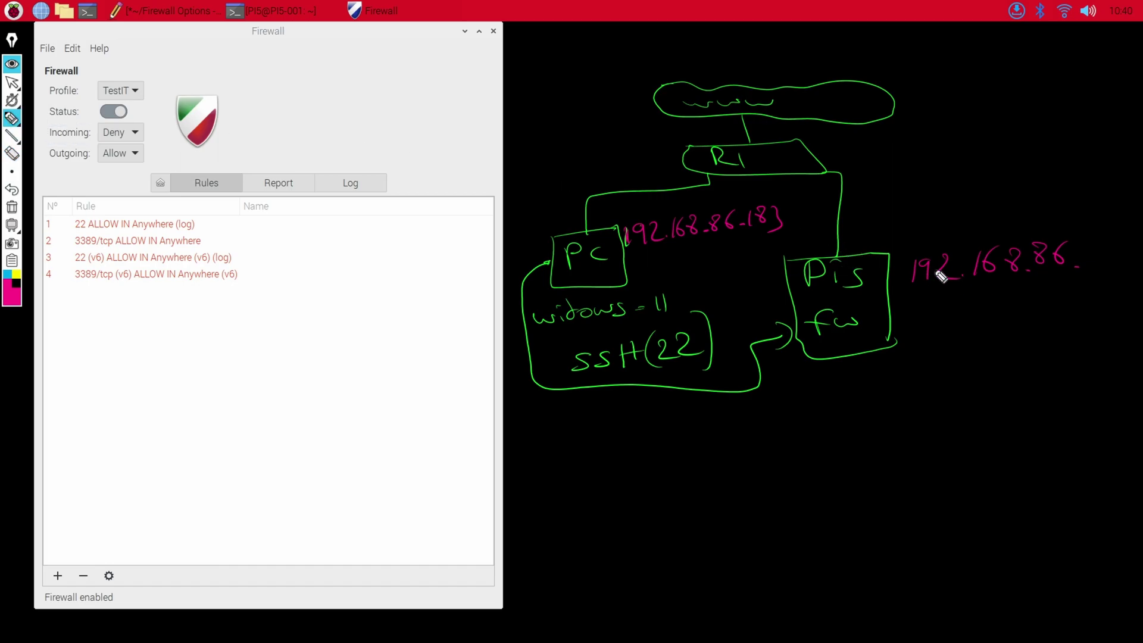
pyautogui.moveTo(1091, 254)
pyautogui.mouseDown()
pyautogui.moveTo(1091, 270)
pyautogui.moveTo(1124, 263)
pyautogui.moveTo(1108, 283)
pyautogui.mouseUp()
pyautogui.click(12, 82)
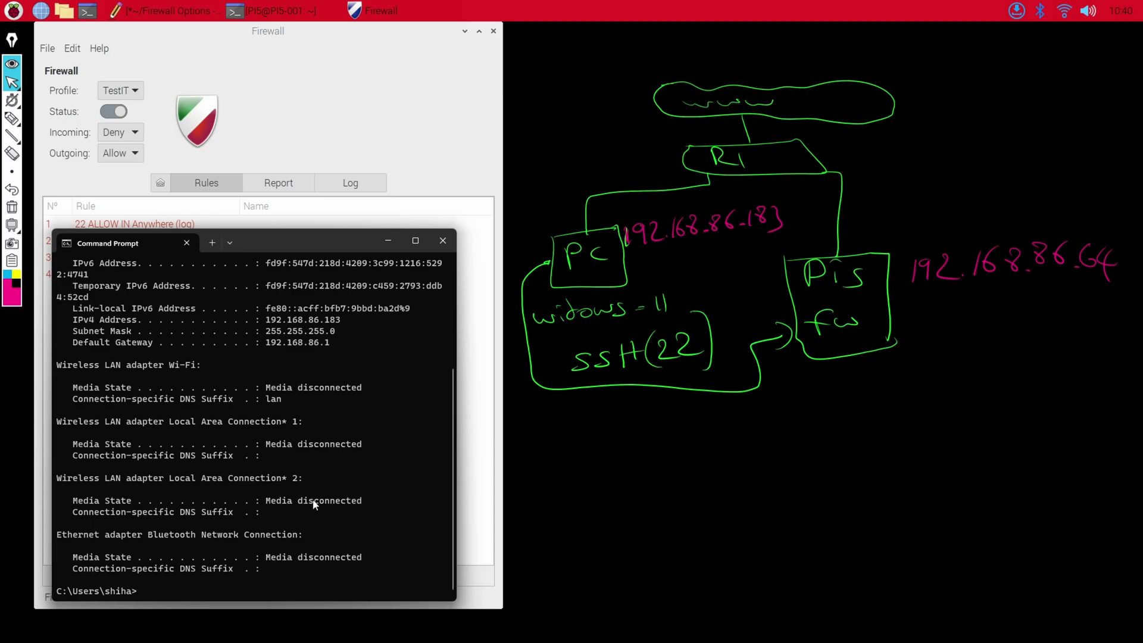
# Switch to the Command Prompt and clear the IP configuration output.
pyautogui.write('ear')
pyautogui.press('Return')
pyautogui.write('cls')
pyautogui.press('Return')
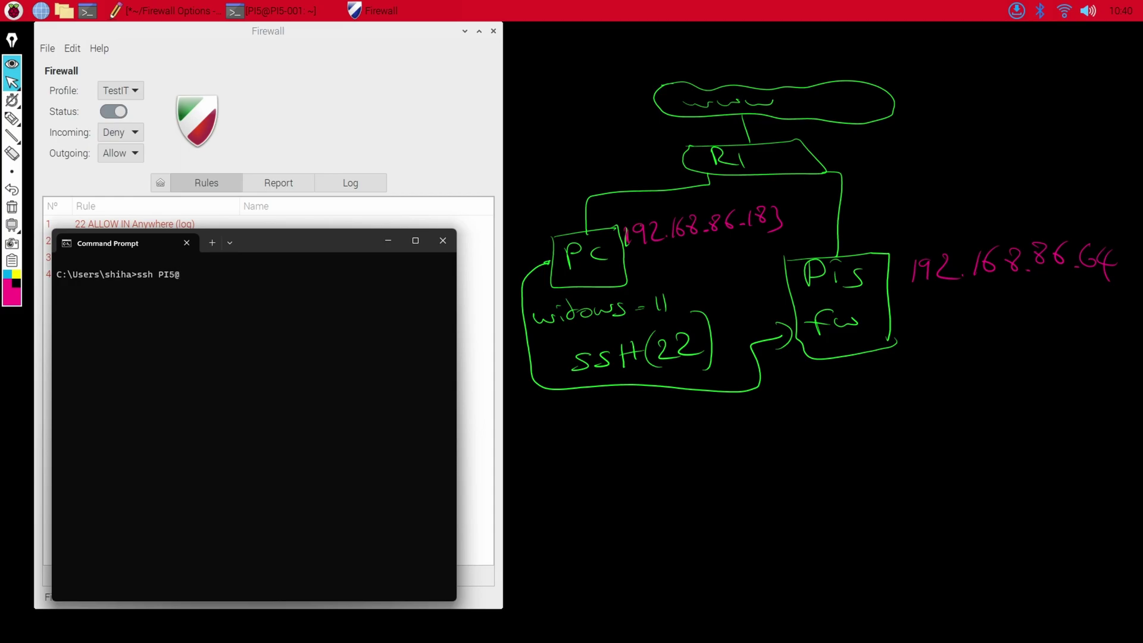
pyautogui.write('192.168.86.64')
pyautogui.press('Return')
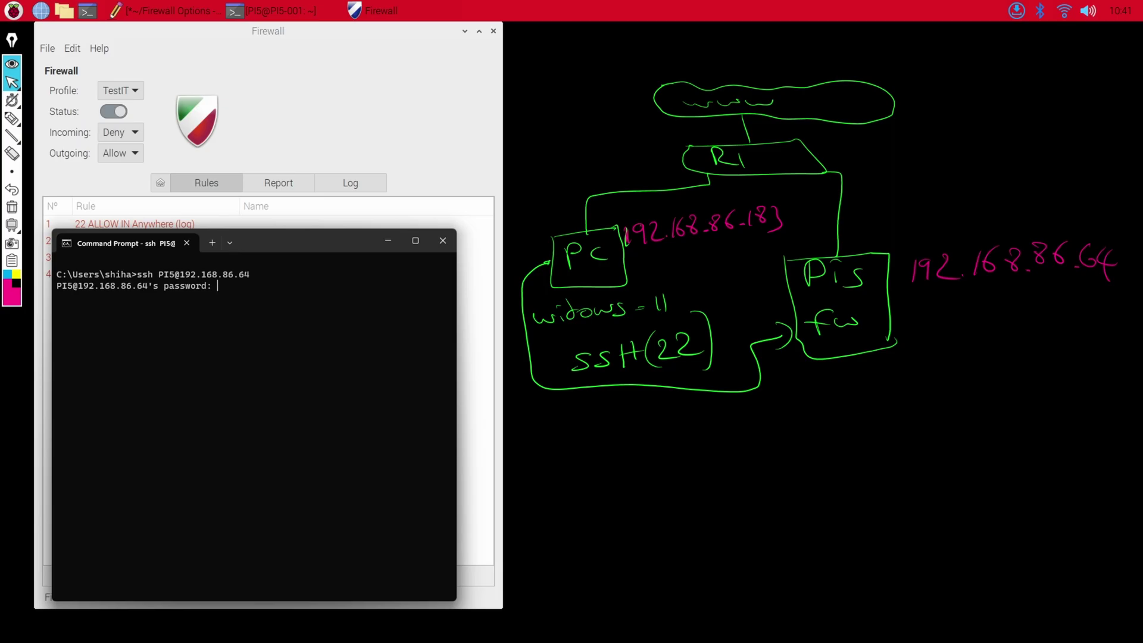
pyautogui.press('Return')
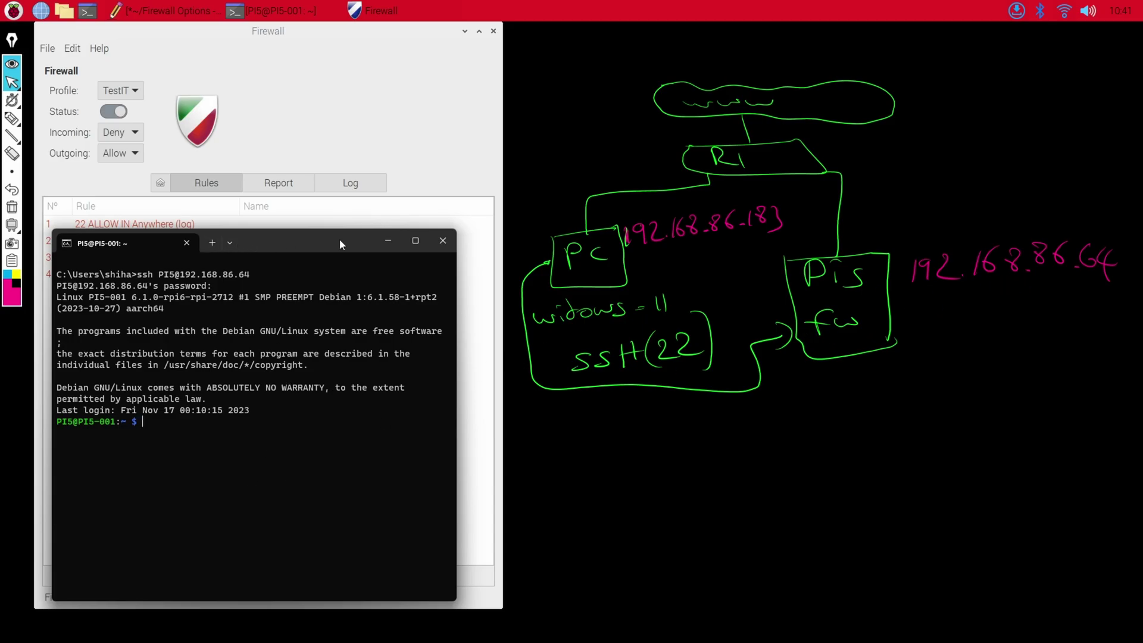
pyautogui.moveTo(352, 240); pyautogui.dragTo(976, 412)
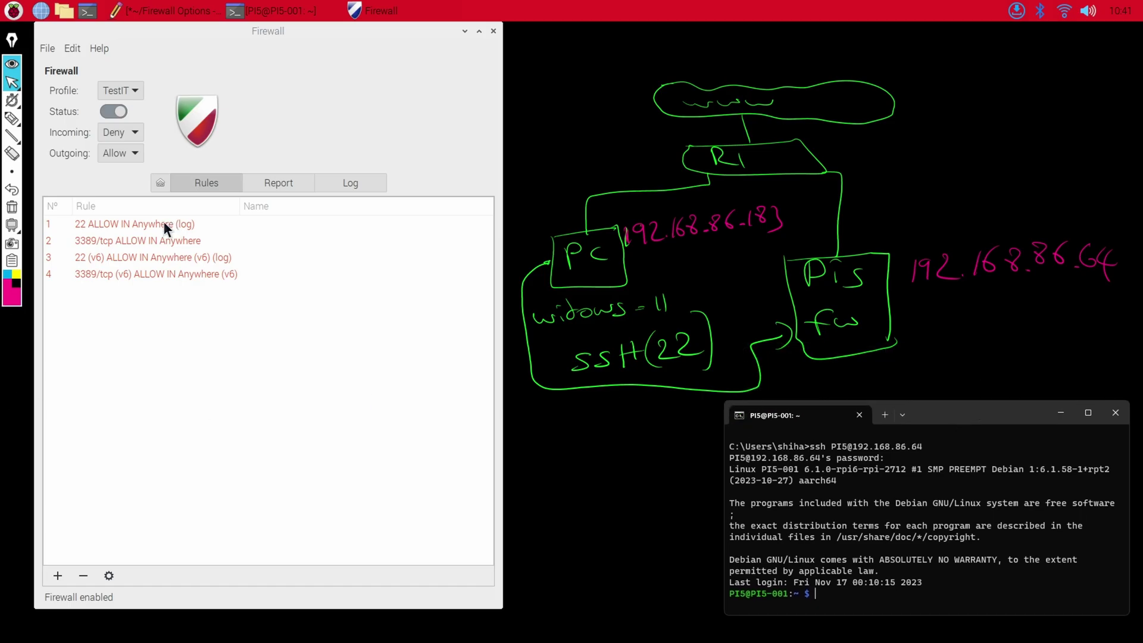
# Compare the port 22 ALLOW IN rule with its v6 counterpart in the firewall rules list.
pyautogui.click(108, 224)
pyautogui.click(98, 256)
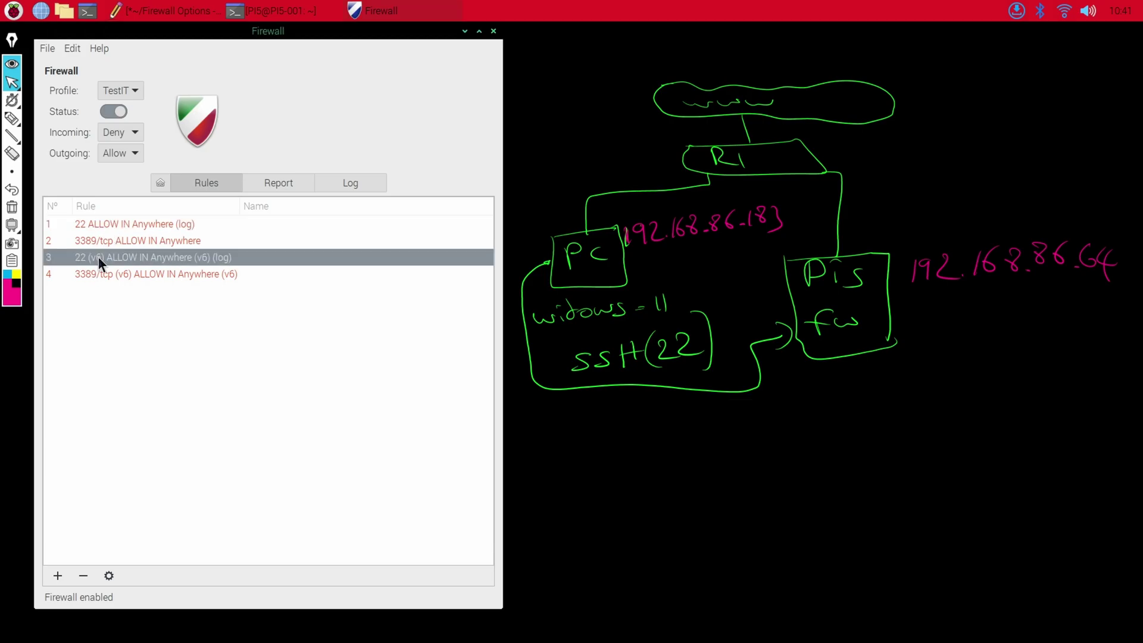
pyautogui.click(110, 225)
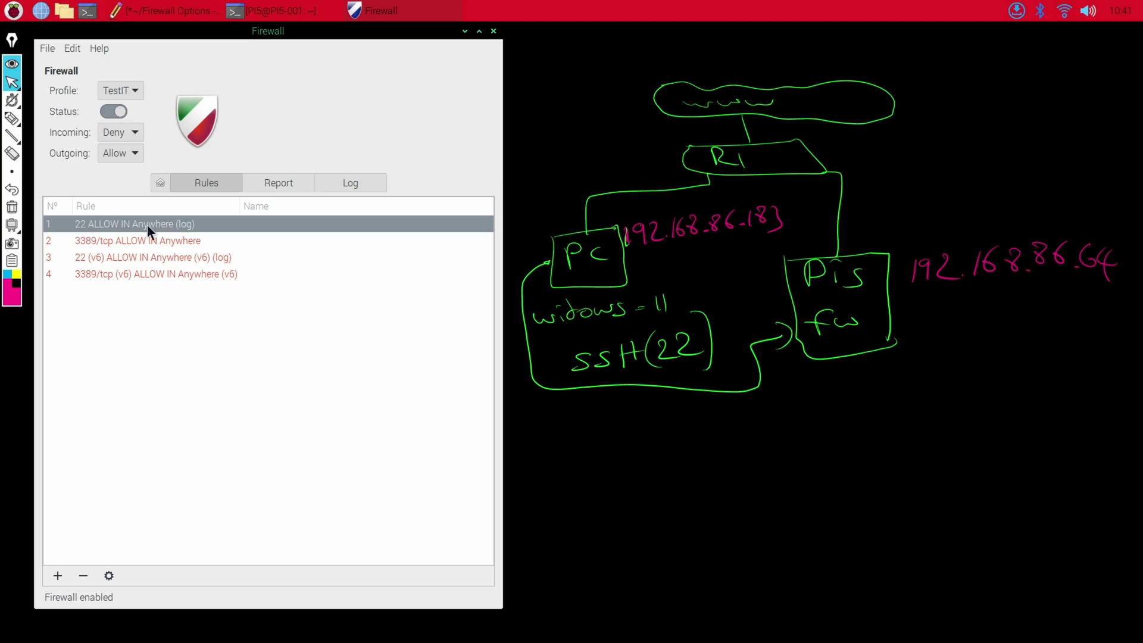
pyautogui.click(109, 257)
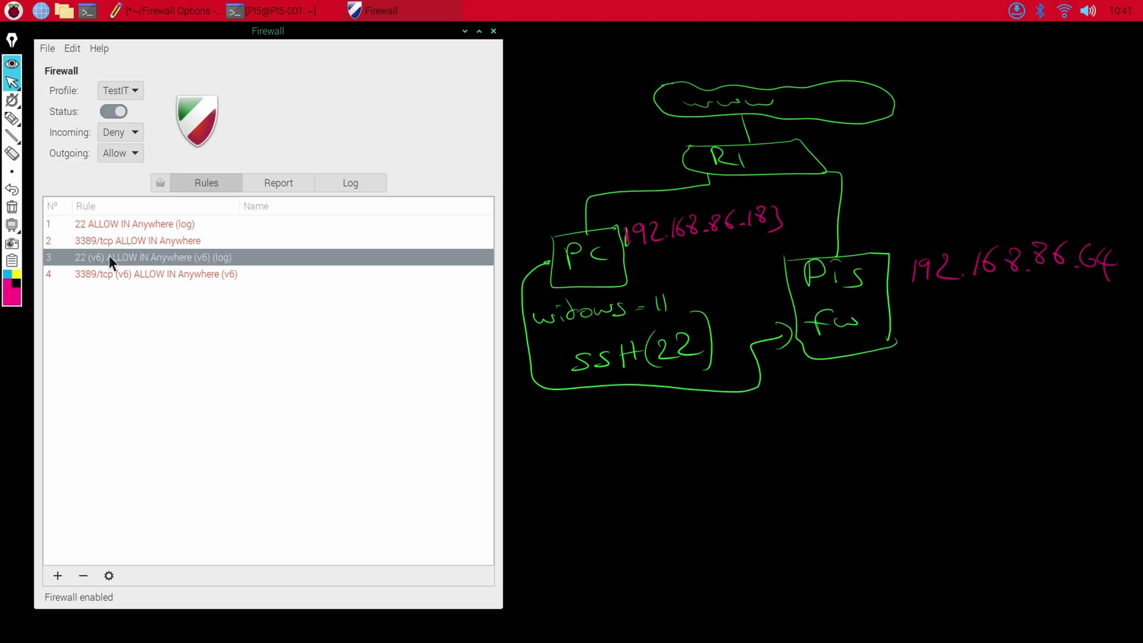
pyautogui.click(116, 224)
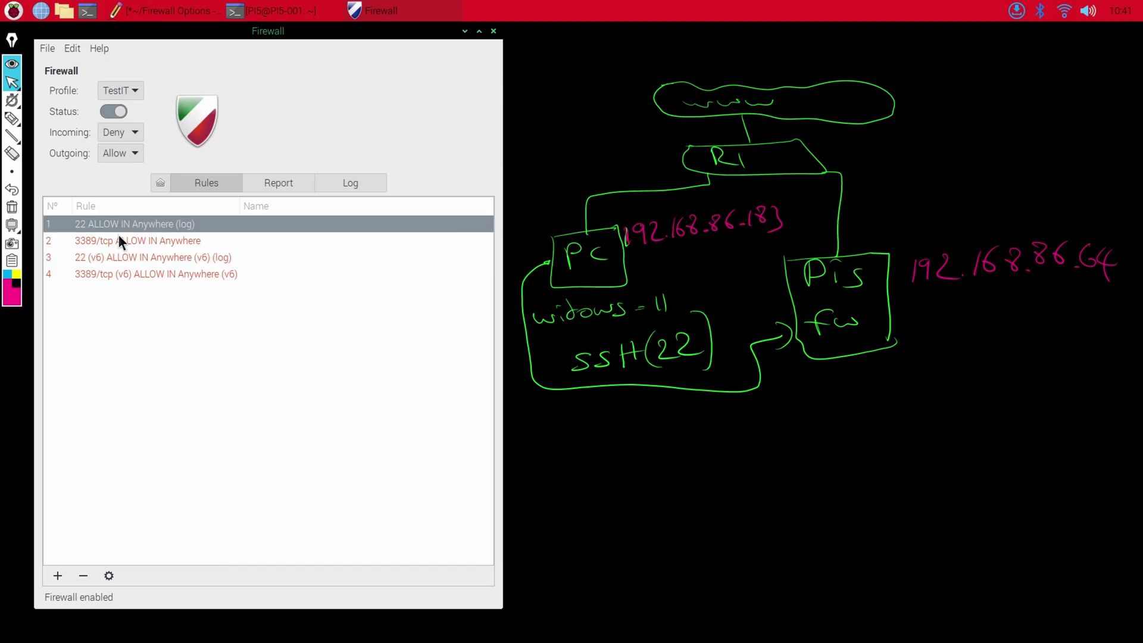
pyautogui.click(103, 257)
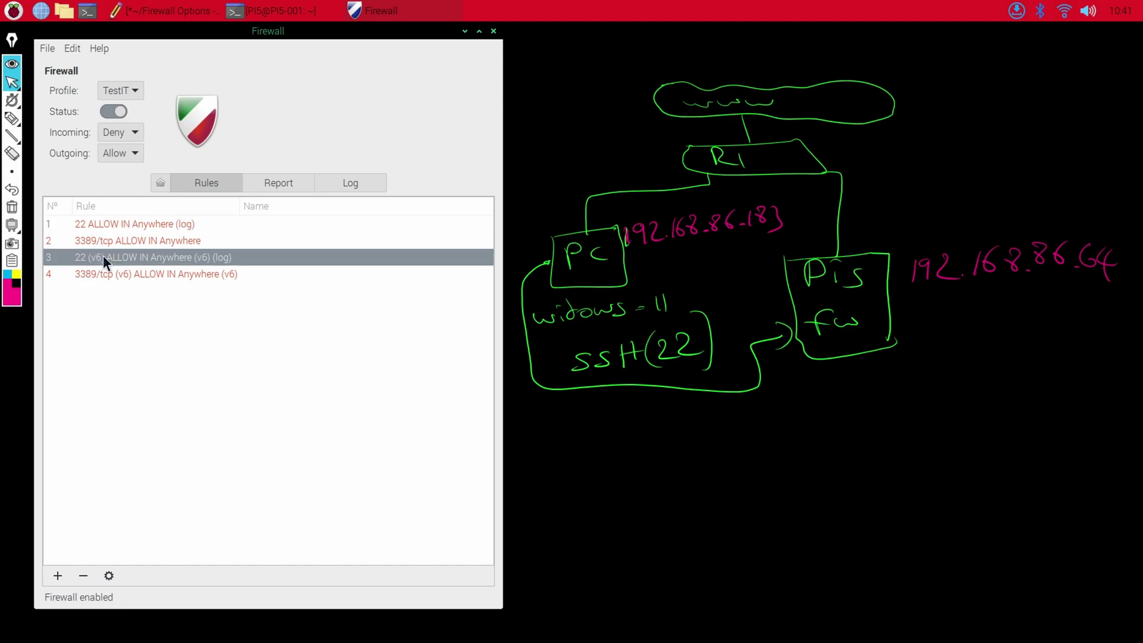
pyautogui.click(116, 224)
pyautogui.click(89, 257)
pyautogui.click(95, 227)
pyautogui.click(99, 259)
pyautogui.click(103, 231)
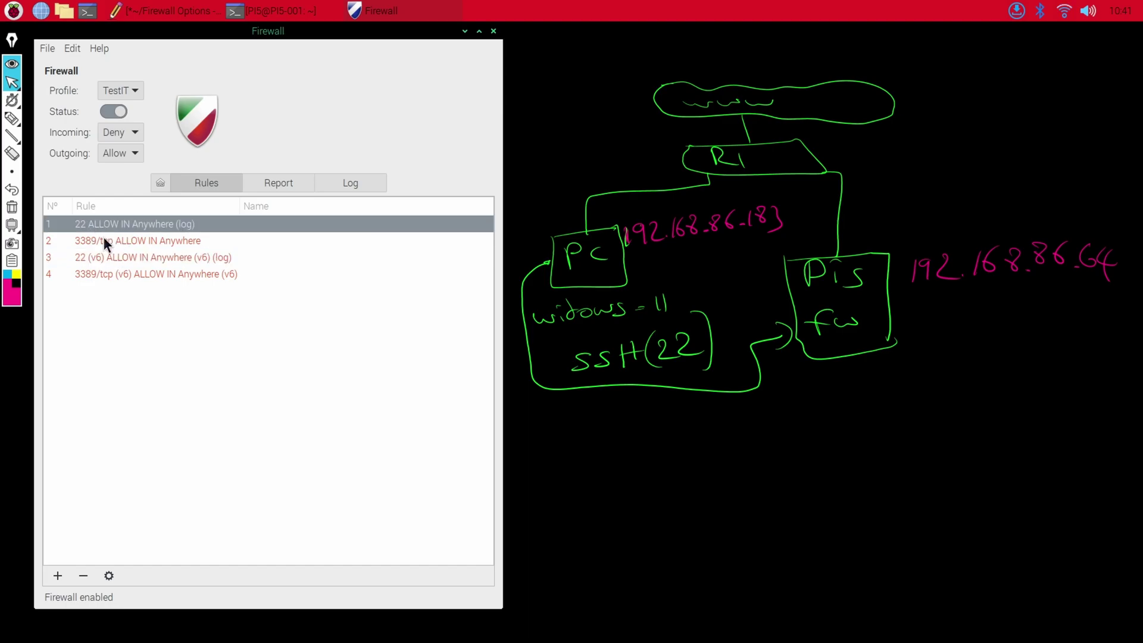
pyautogui.click(95, 259)
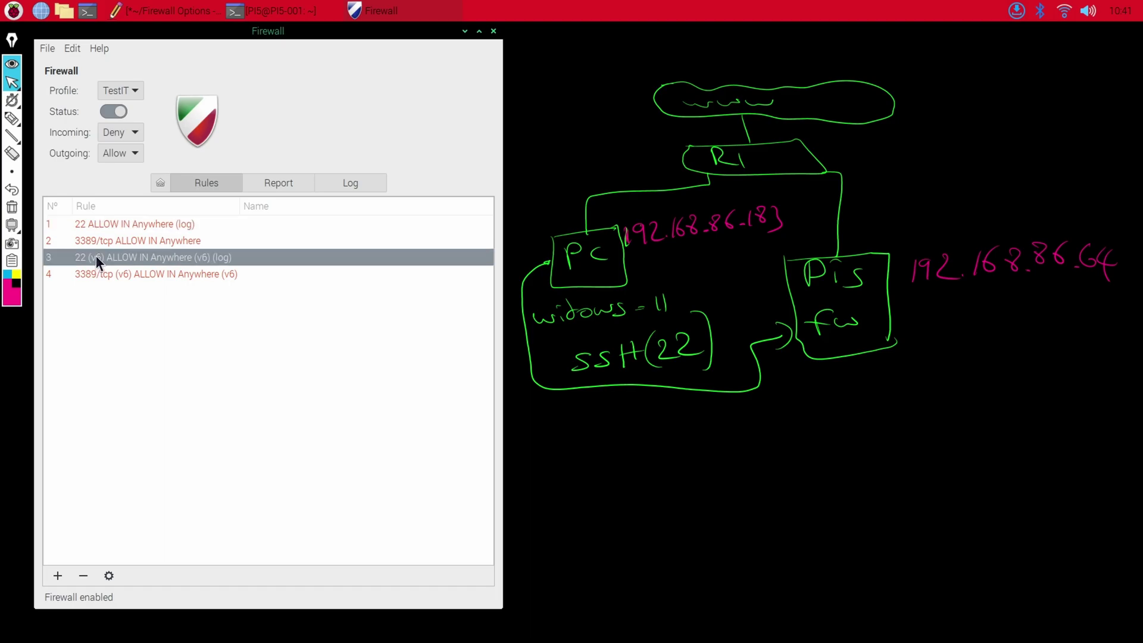
pyautogui.click(148, 224)
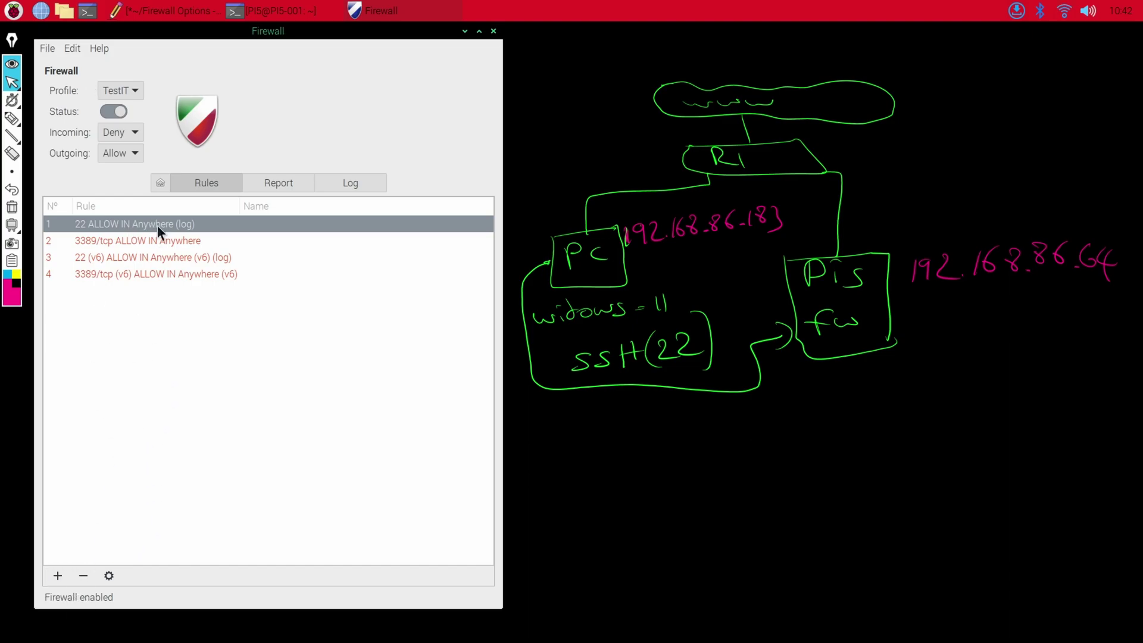
# Start a new firewall rule, move its dialog below the existing rules, and check the Simple and Advanced forms before returning to Preconfigured.
pyautogui.click(58, 576)
pyautogui.moveTo(334, 203); pyautogui.dragTo(332, 298)
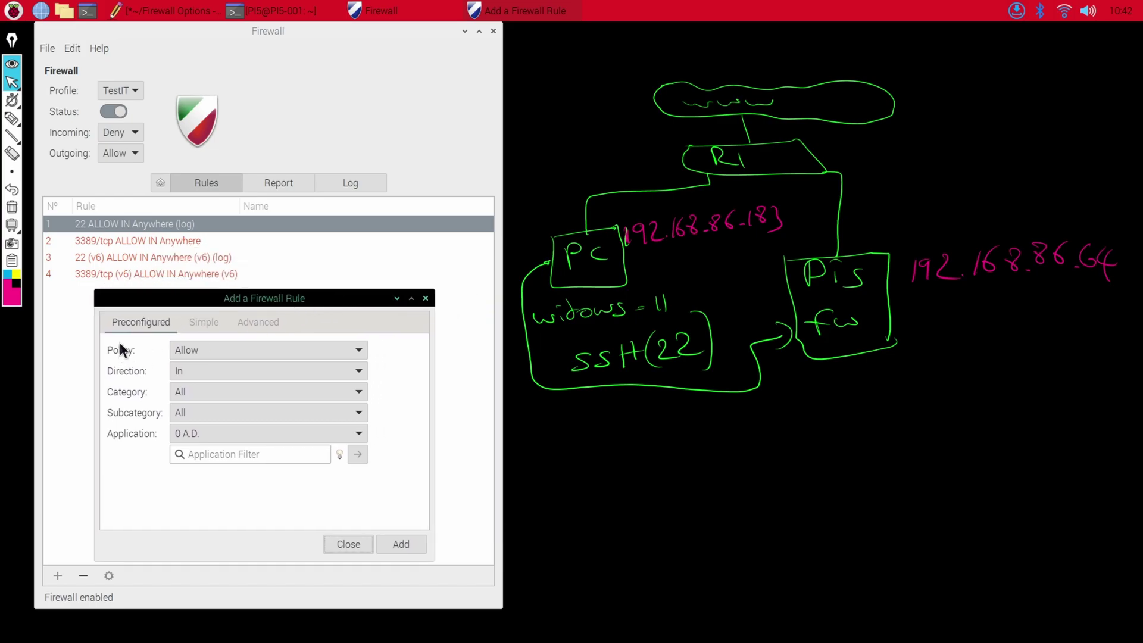
pyautogui.click(188, 325)
pyautogui.click(253, 323)
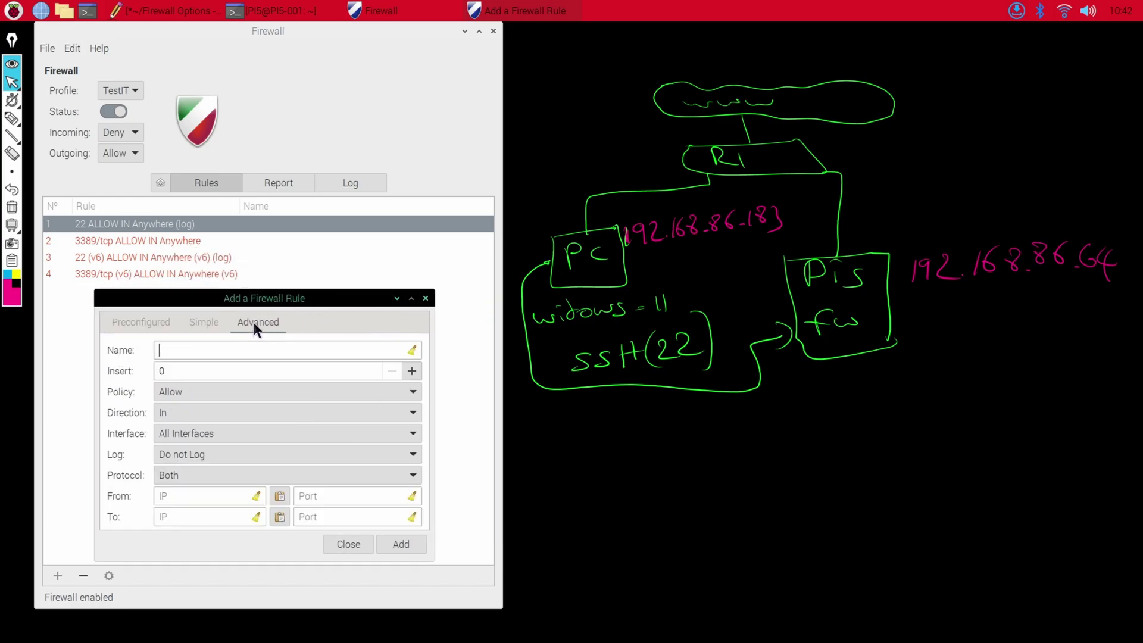
pyautogui.click(136, 327)
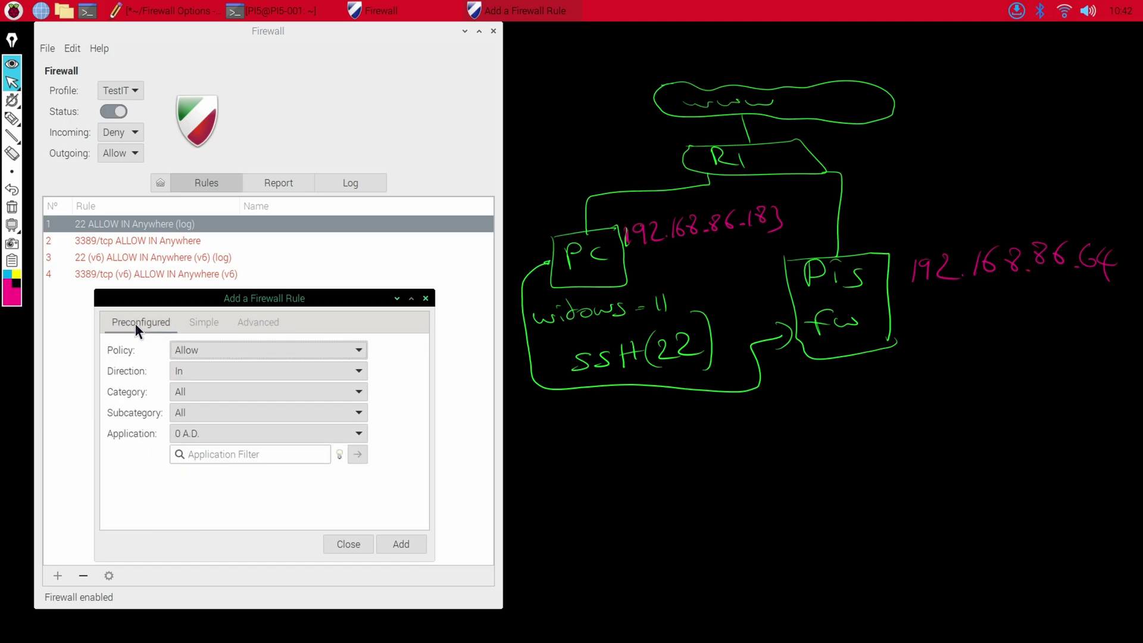
# Set the preconfigured rule's policy to Deny, its direction to In and its category to Network.
pyautogui.click(258, 351)
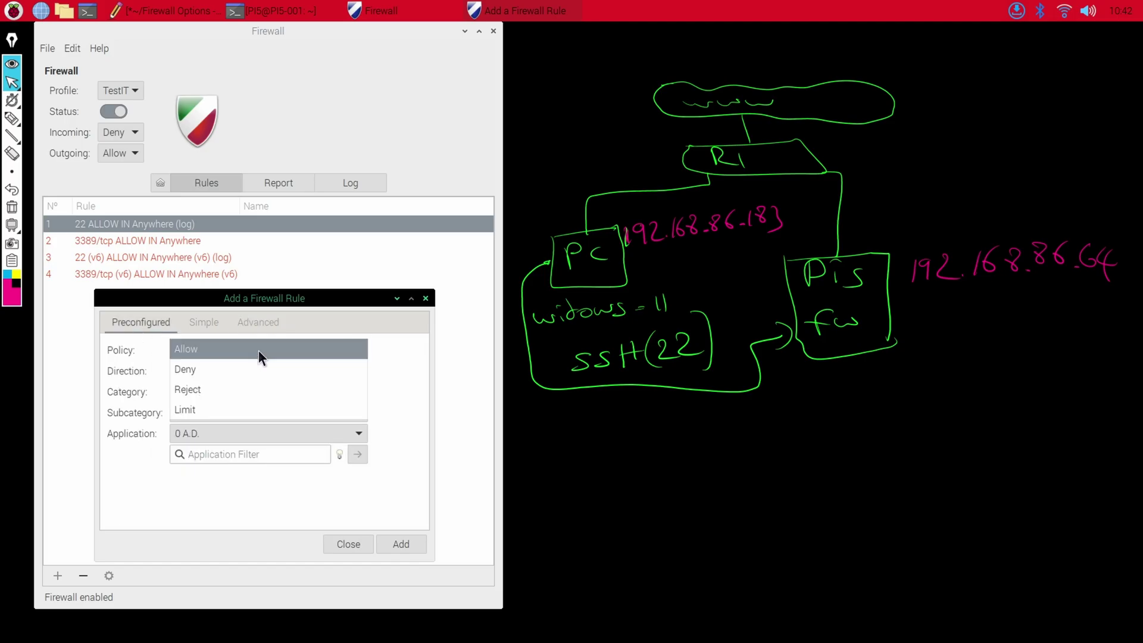
pyautogui.click(203, 373)
pyautogui.click(211, 370)
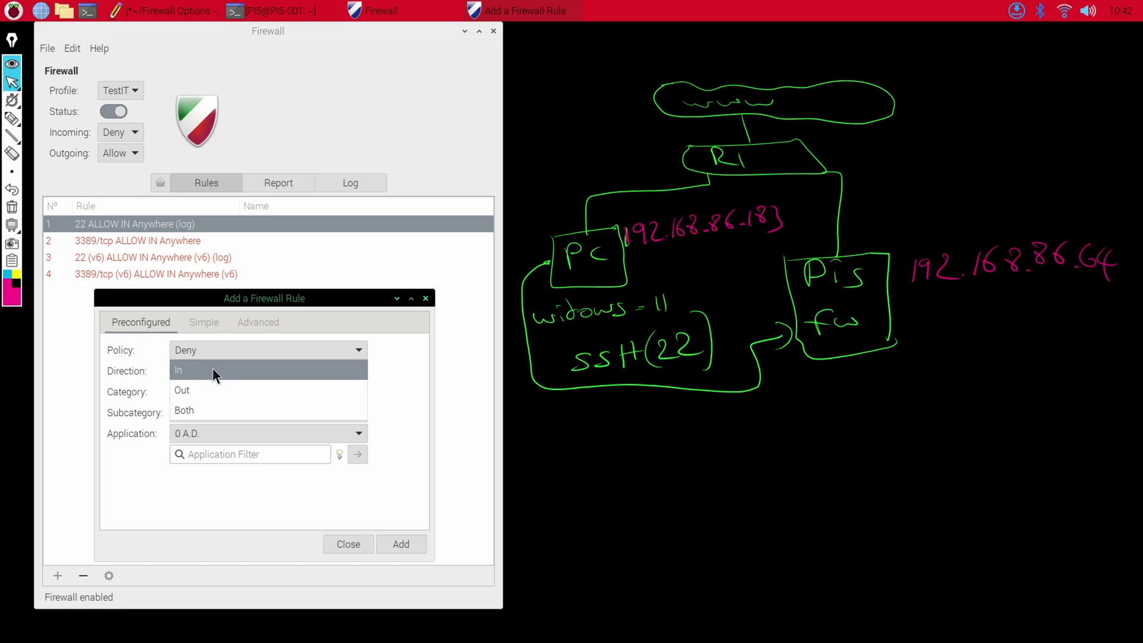
pyautogui.click(212, 369)
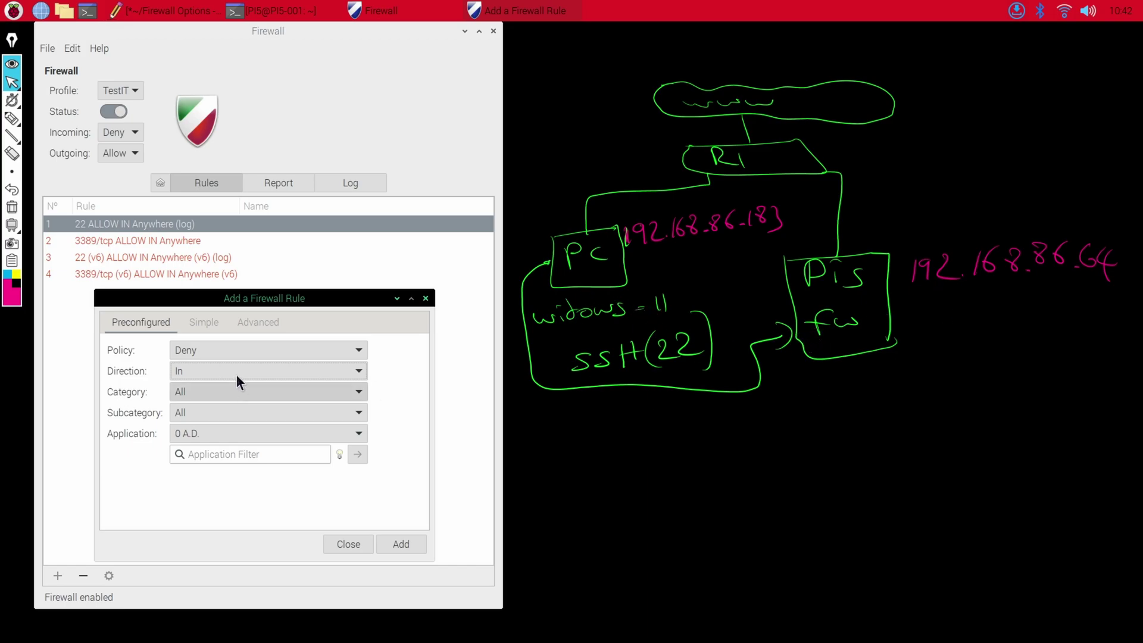
pyautogui.click(210, 394)
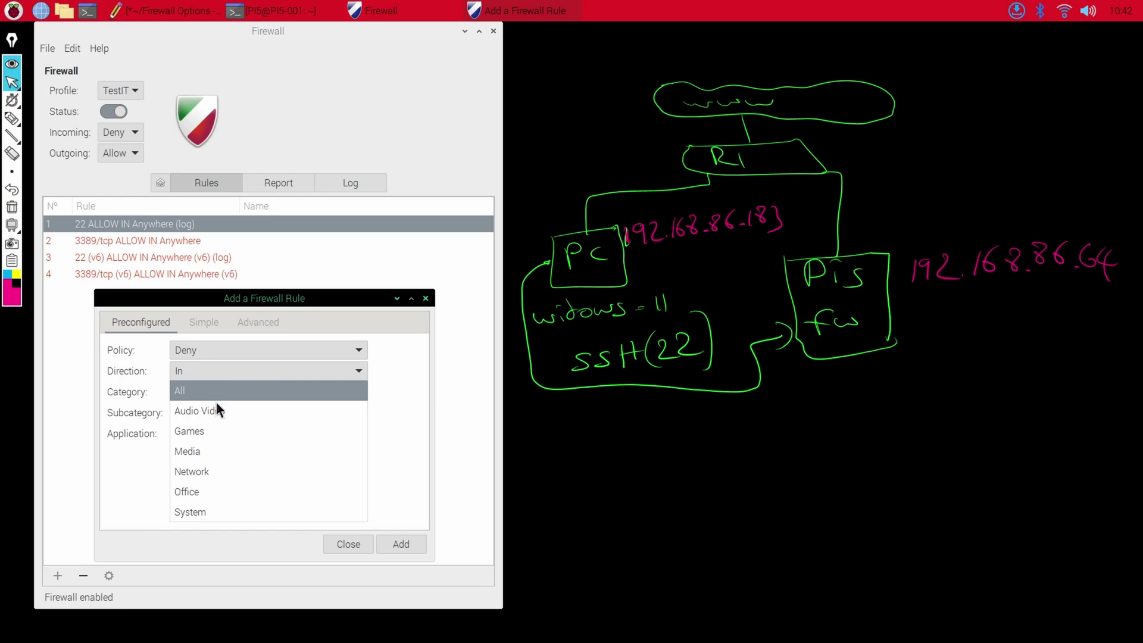
pyautogui.click(198, 472)
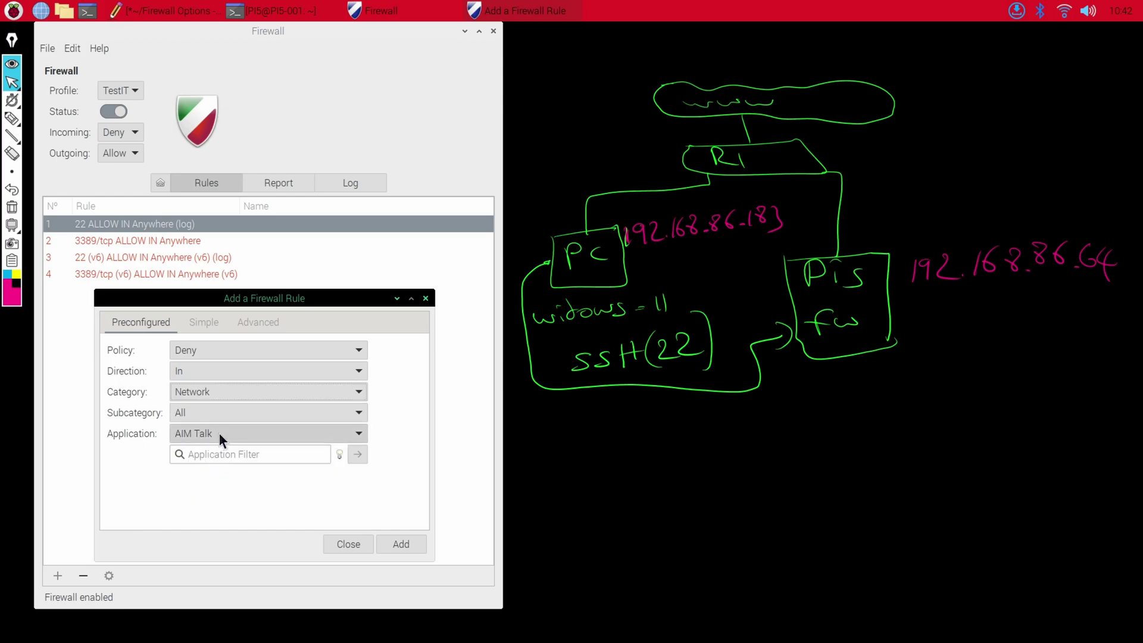
# Pick SSH as the rule's application by filtering for it, keeping all subcategories, and add the rule to the firewall.
pyautogui.click(217, 411)
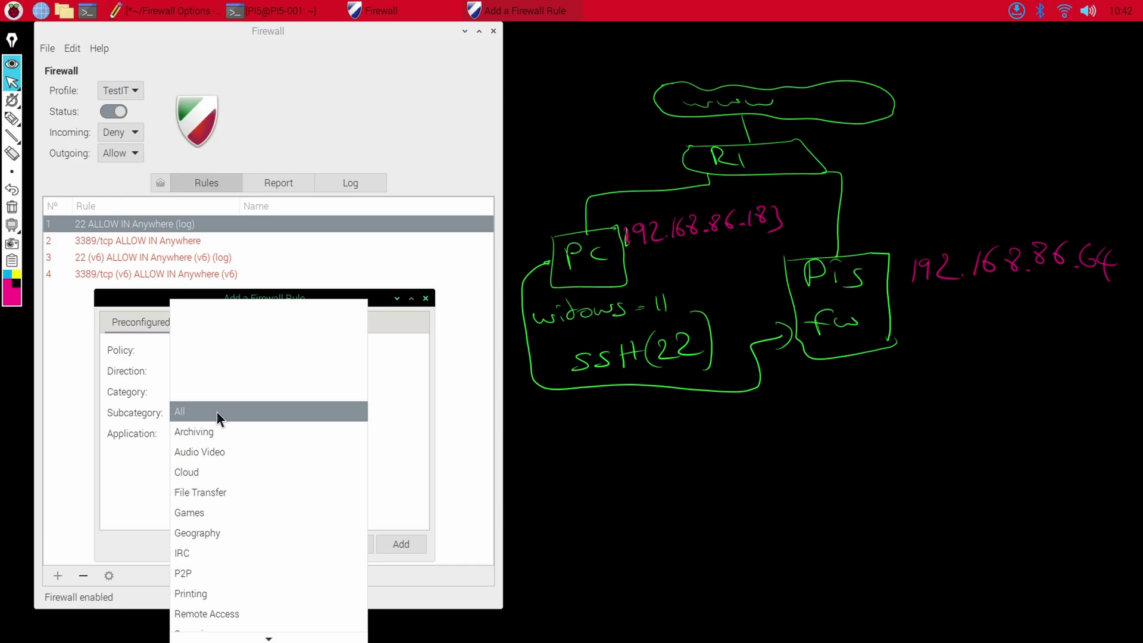
pyautogui.click(142, 447)
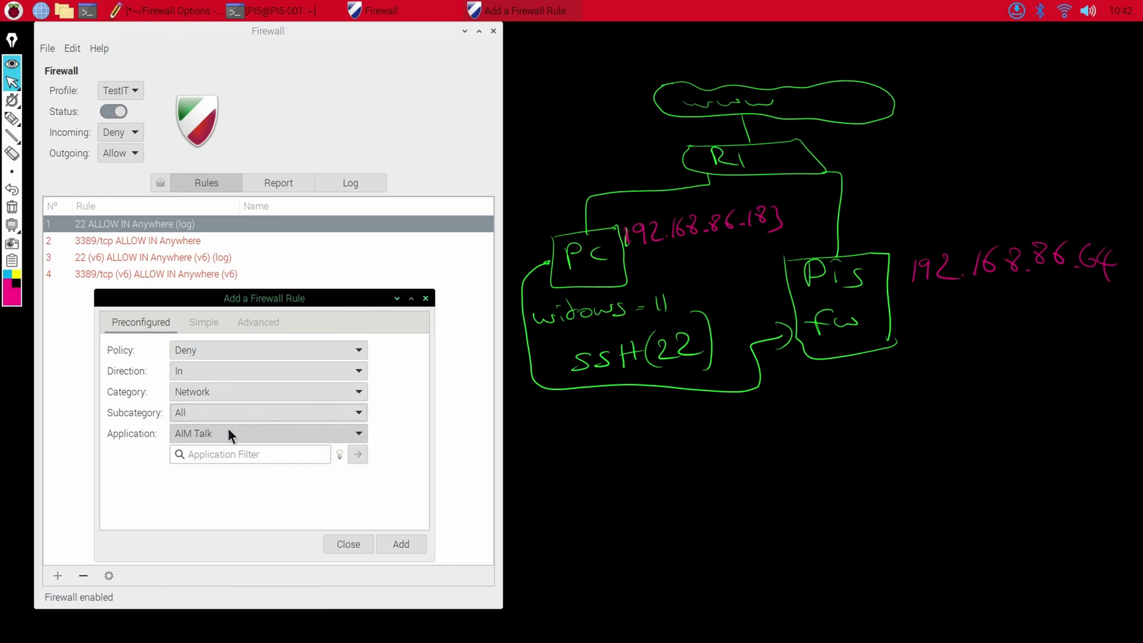
pyautogui.click(229, 432)
pyautogui.click(135, 477)
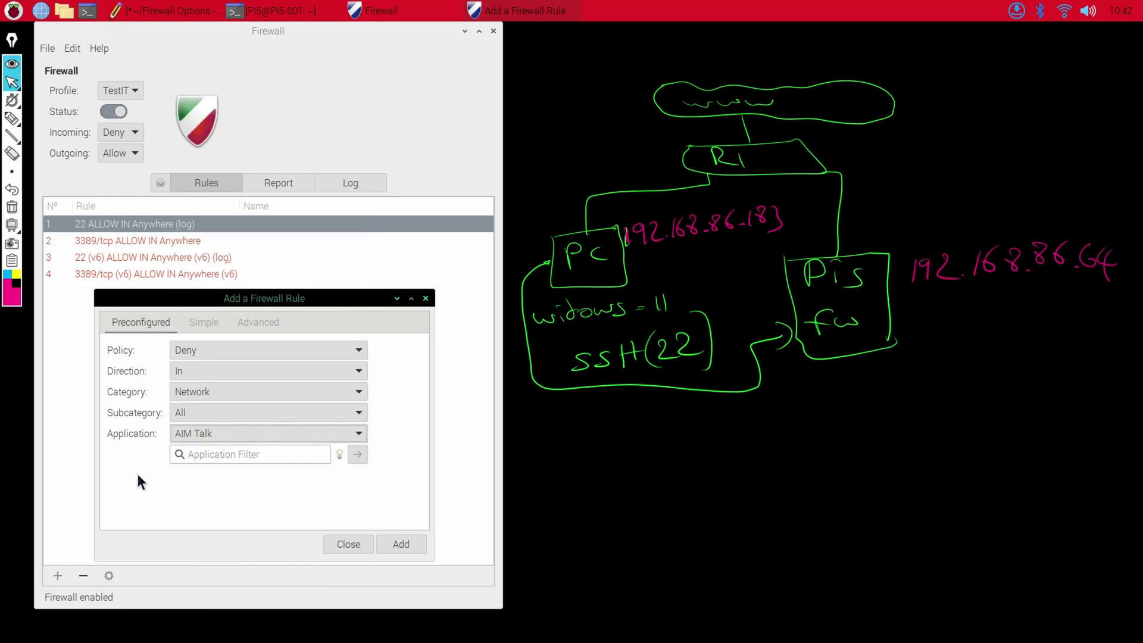
pyautogui.click(220, 456)
pyautogui.write('SSH')
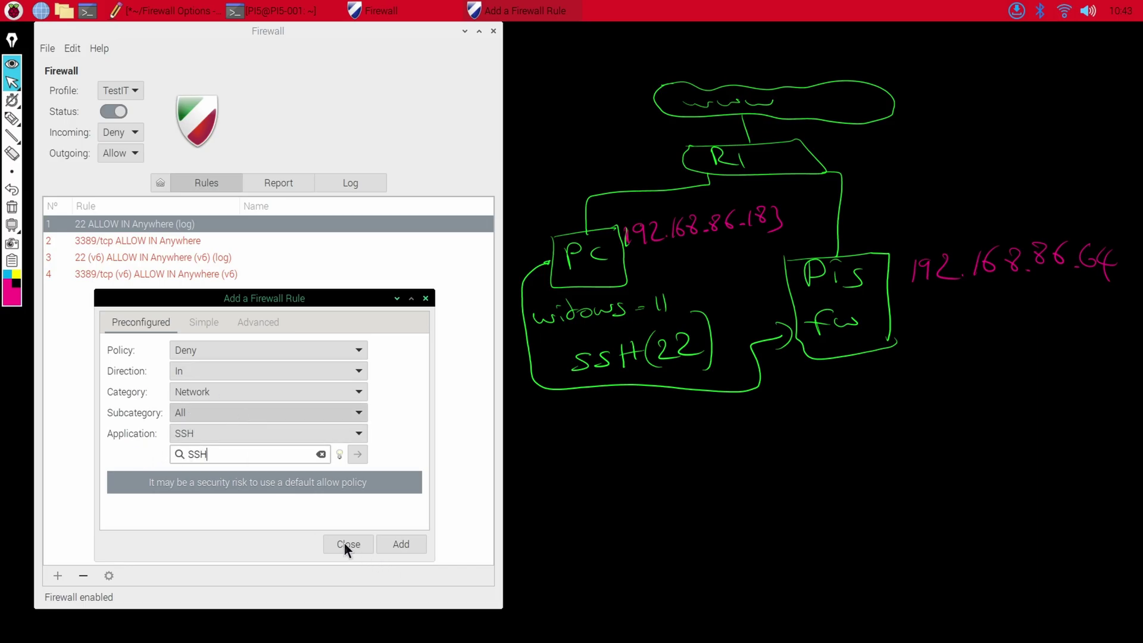
pyautogui.click(400, 542)
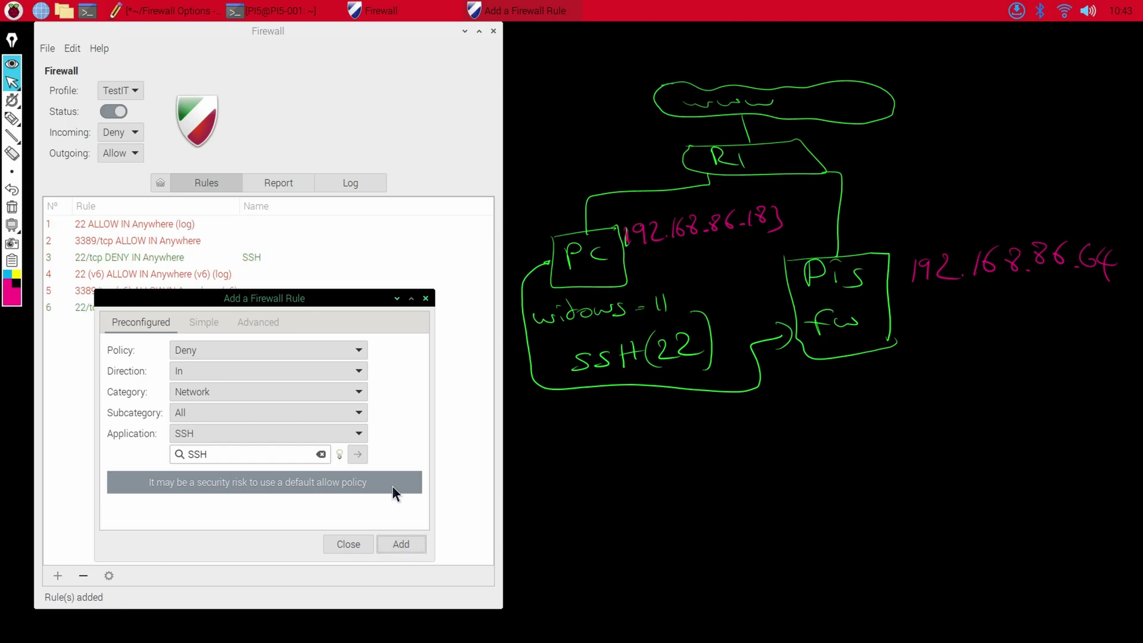
pyautogui.click(359, 541)
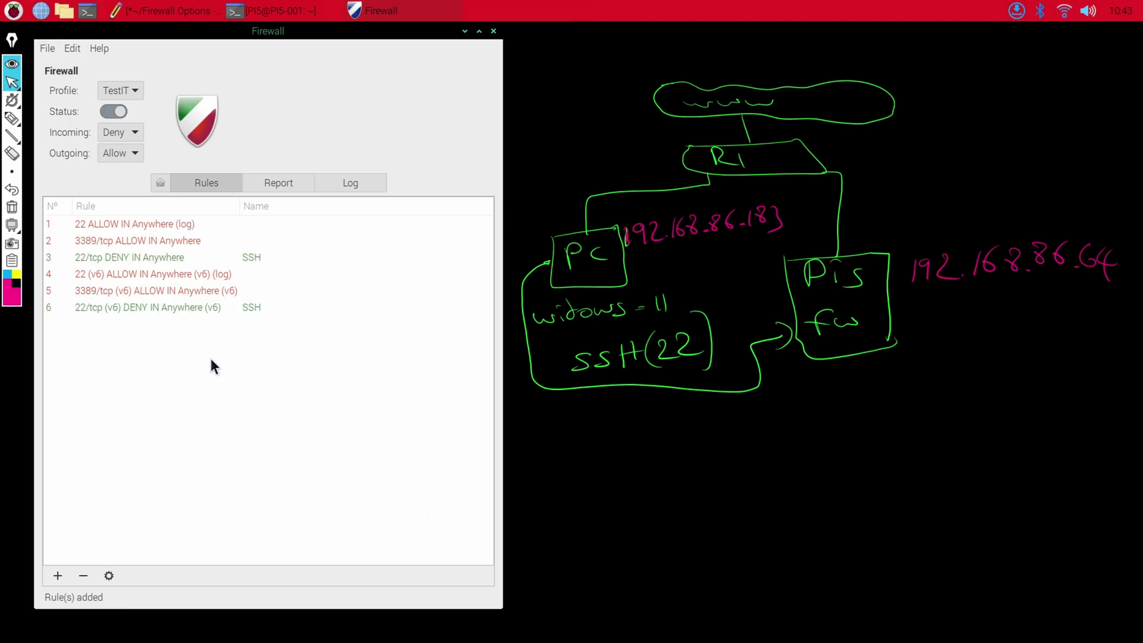
# Highlight the new 22/tcp DENY IN rule, end the SSH session to the Pi, and clear the Command Prompt.
pyautogui.click(147, 260)
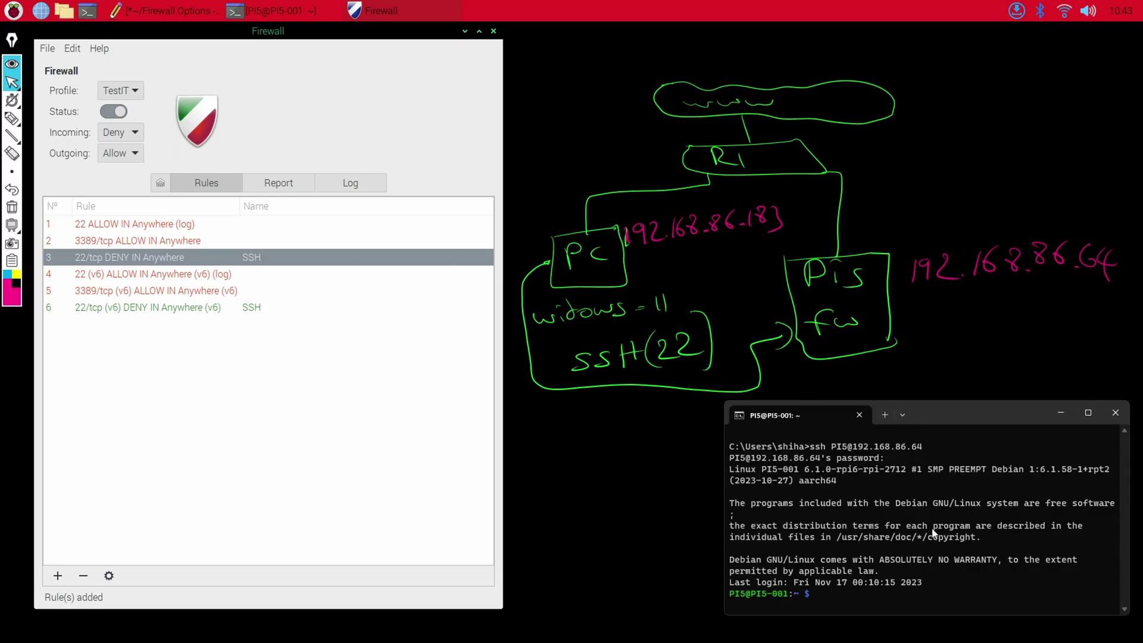
pyautogui.write('exit')
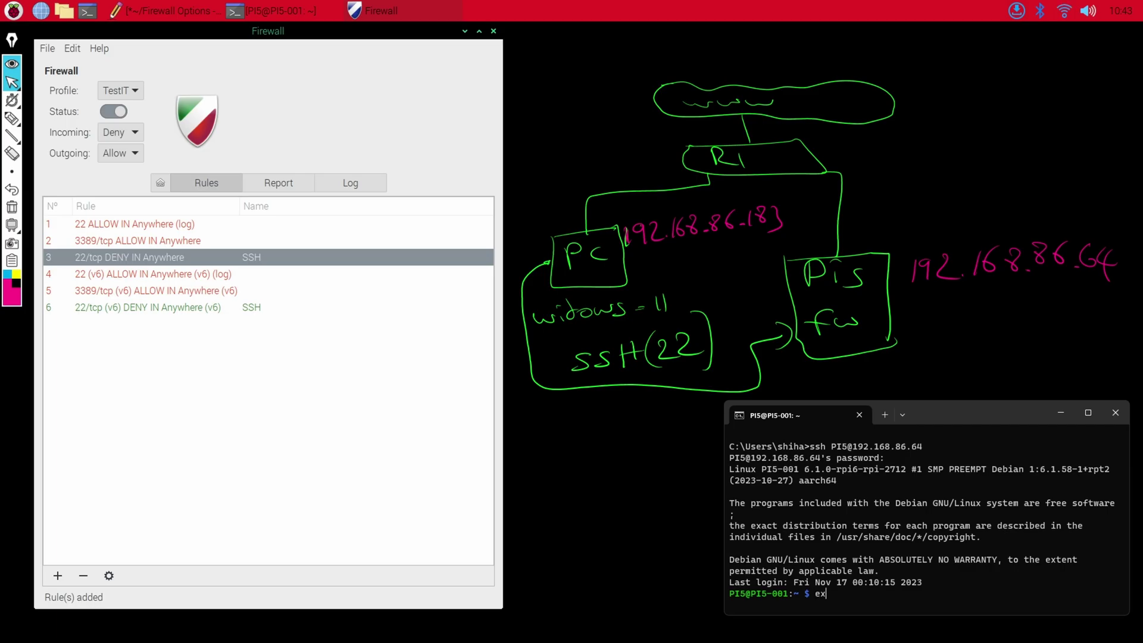
pyautogui.press('Return')
pyautogui.write('clear')
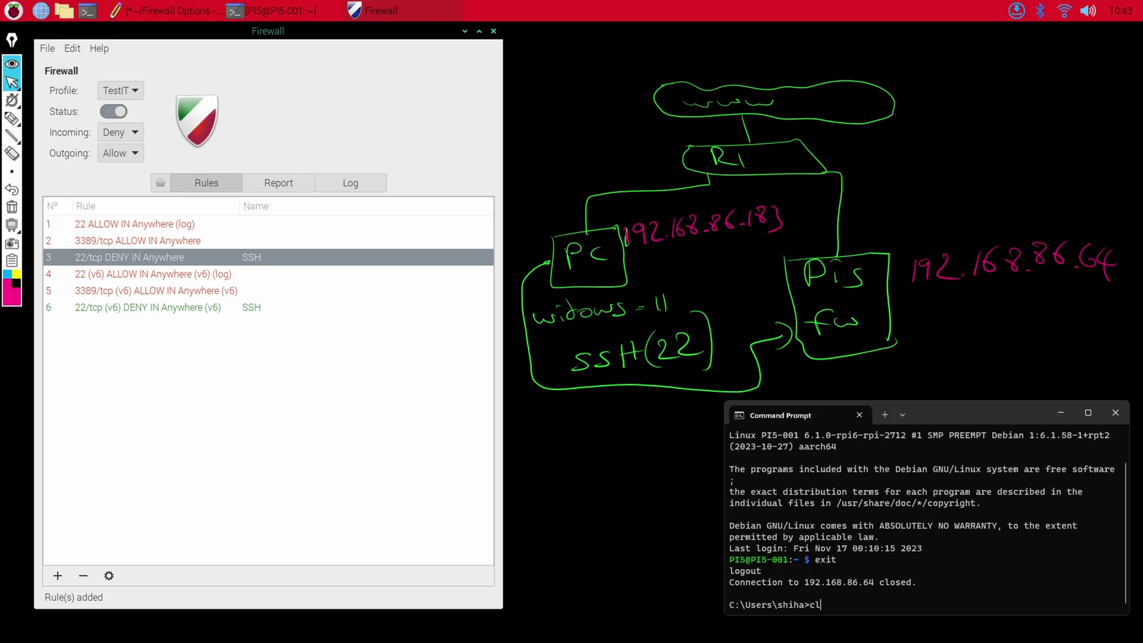
pyautogui.press('Return')
pyautogui.write('cls')
pyautogui.press('Return')
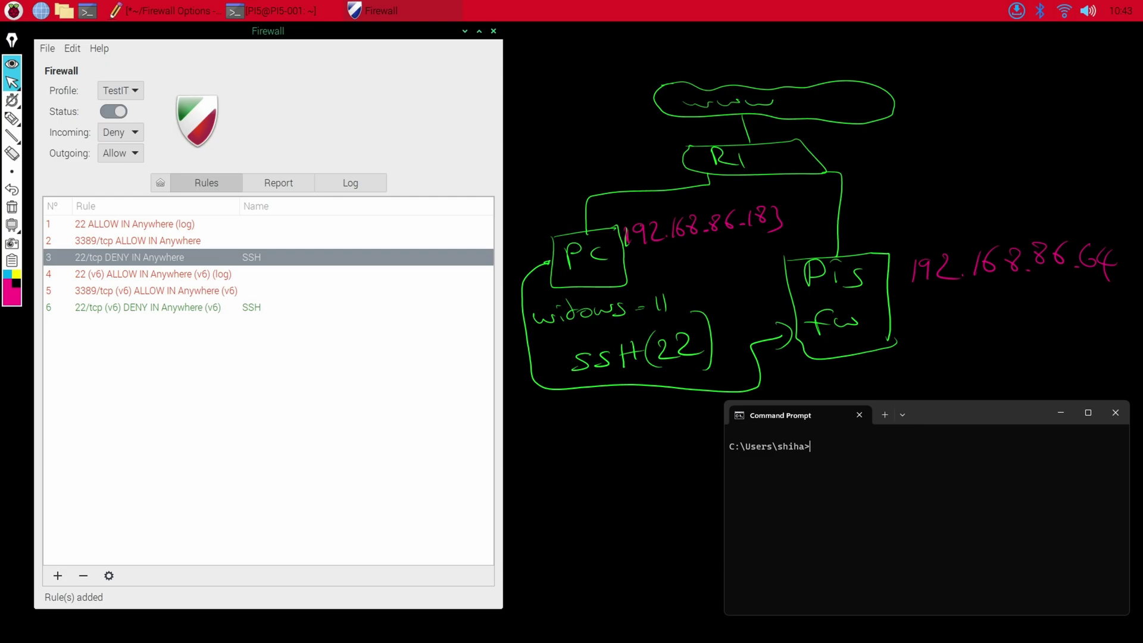
pyautogui.write('ssh PI5@192.168.86.64')
pyautogui.press('Return')
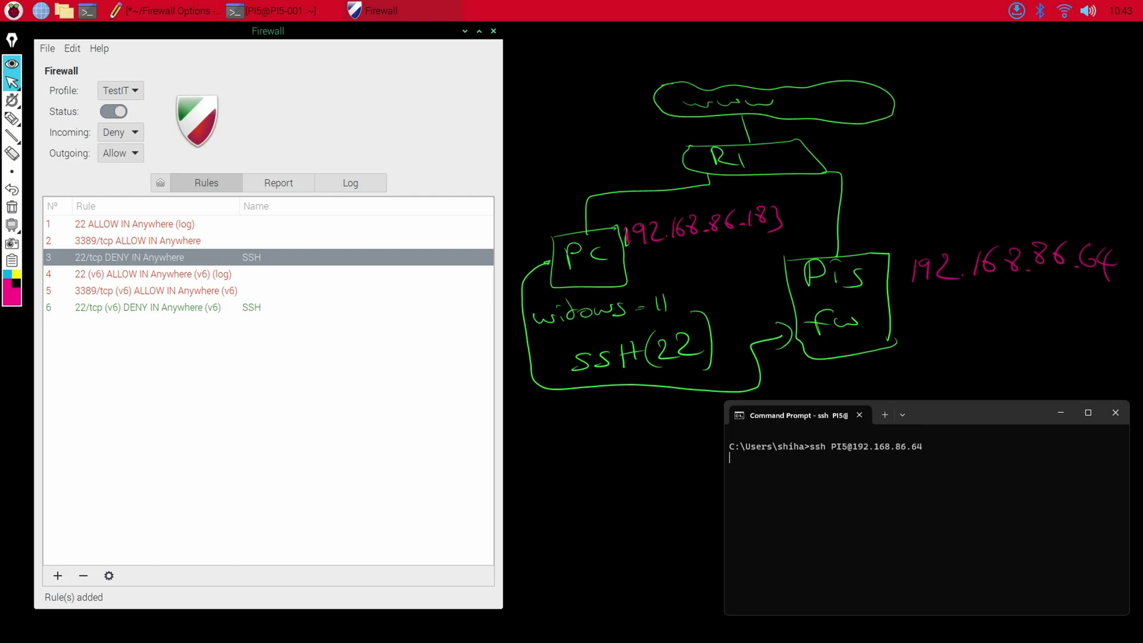
pyautogui.press('Return')
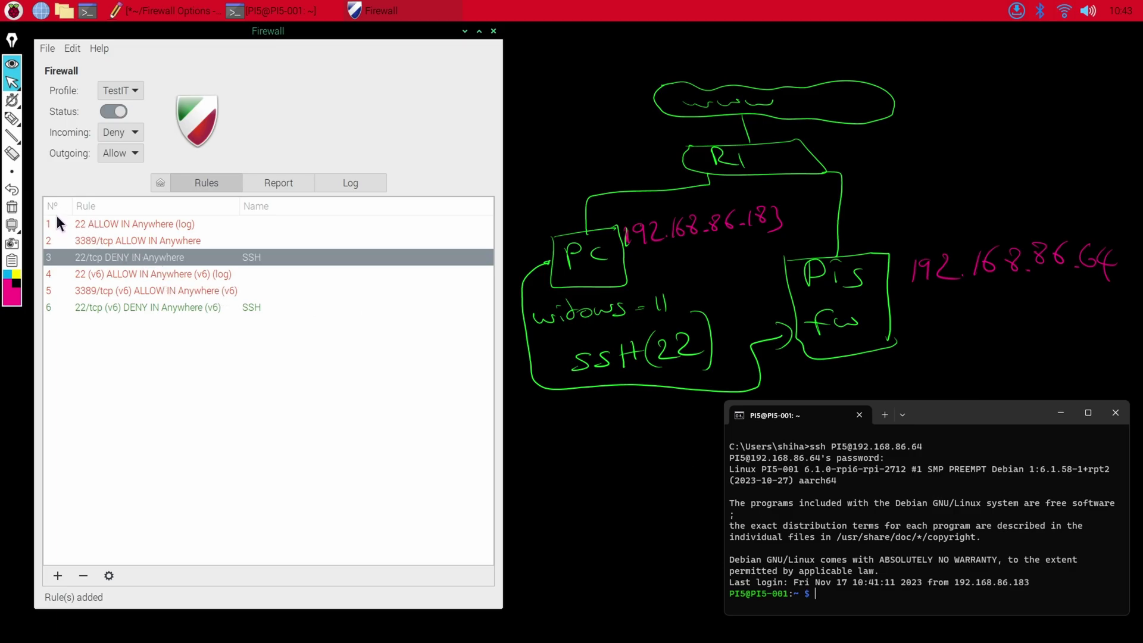
# Compare the port 22 allow and deny rules, and delete the 22 ALLOW IN rule and its v6 counterpart.
pyautogui.click(97, 223)
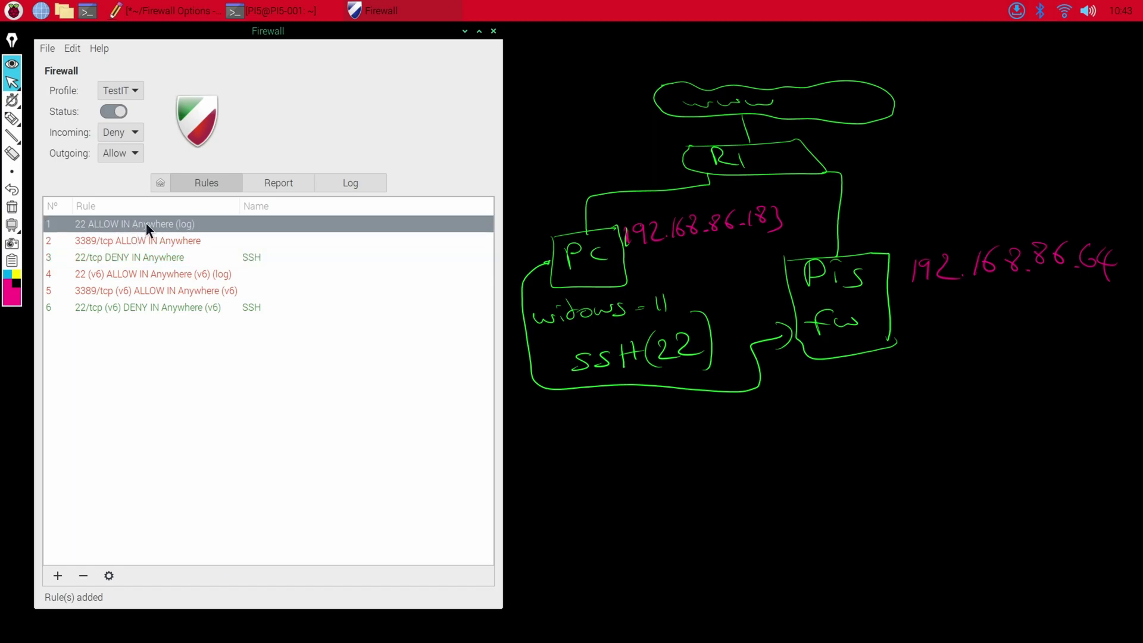
pyautogui.click(127, 258)
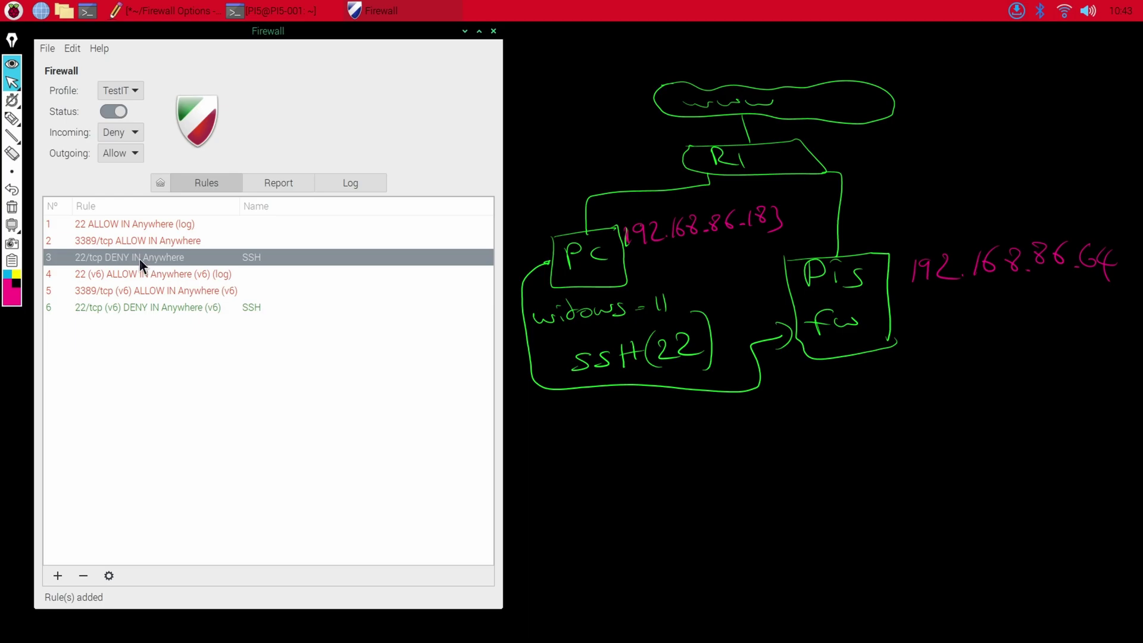
pyautogui.click(101, 225)
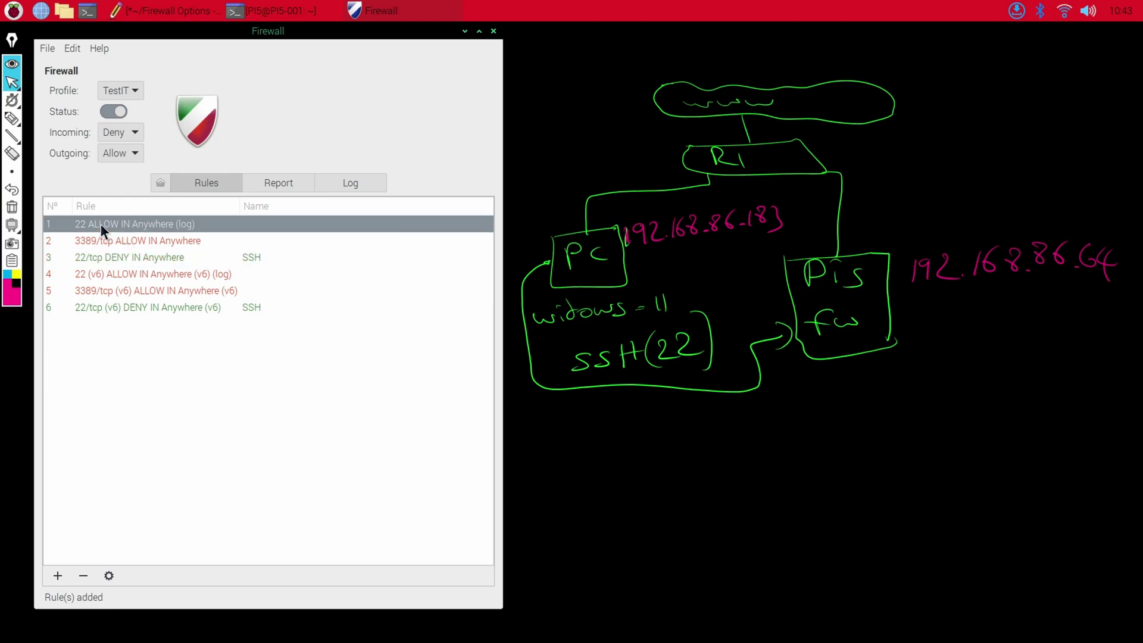
pyautogui.click(84, 573)
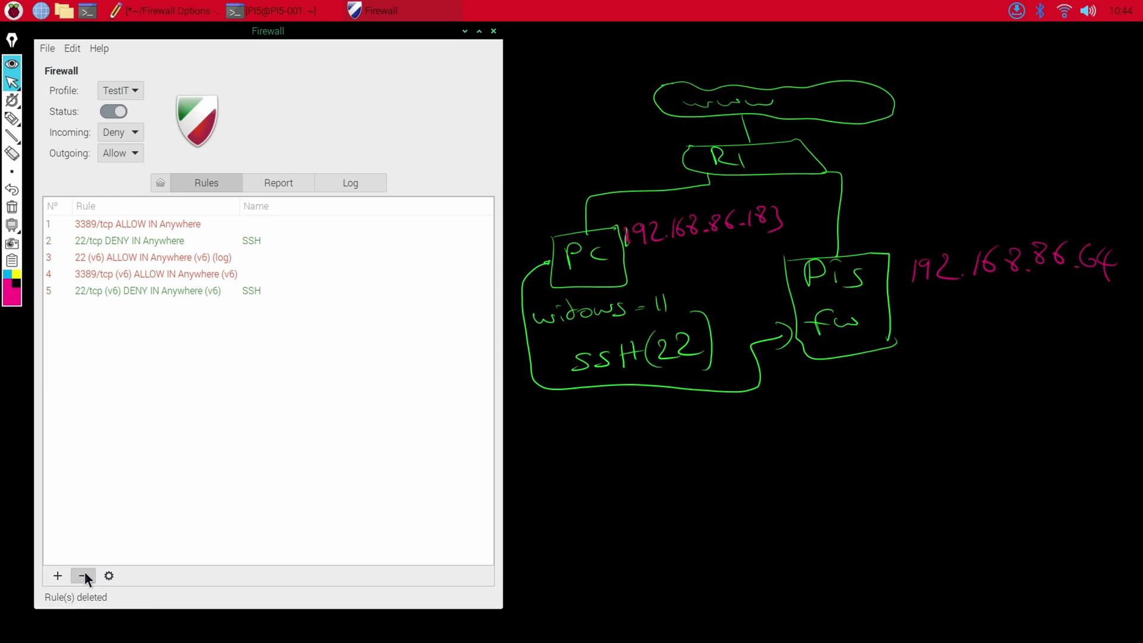
pyautogui.click(101, 239)
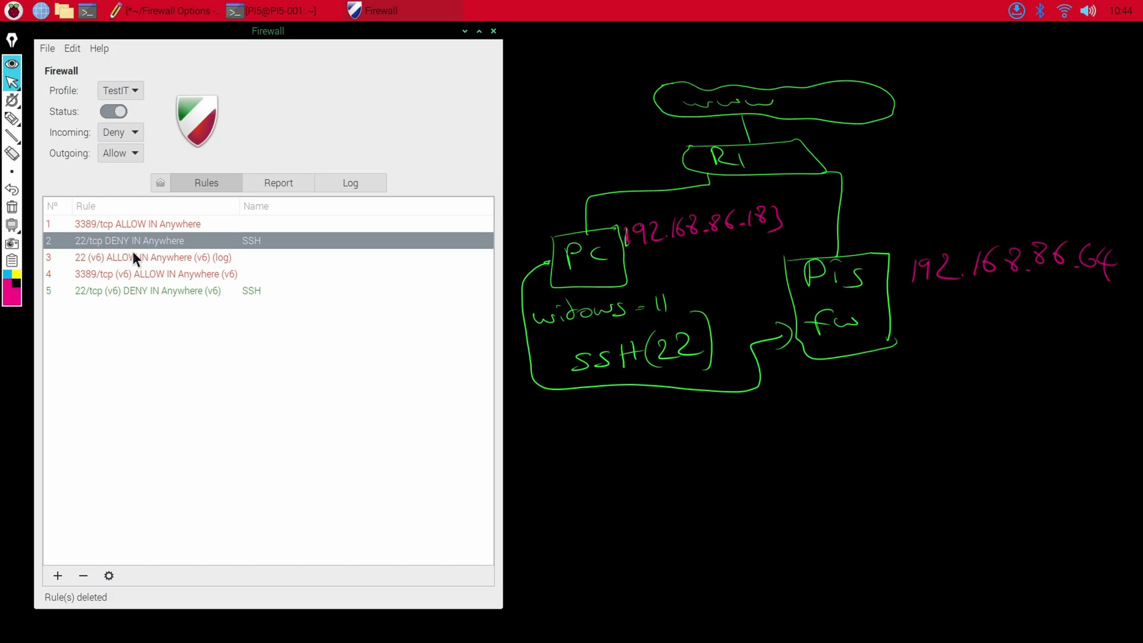
pyautogui.click(94, 257)
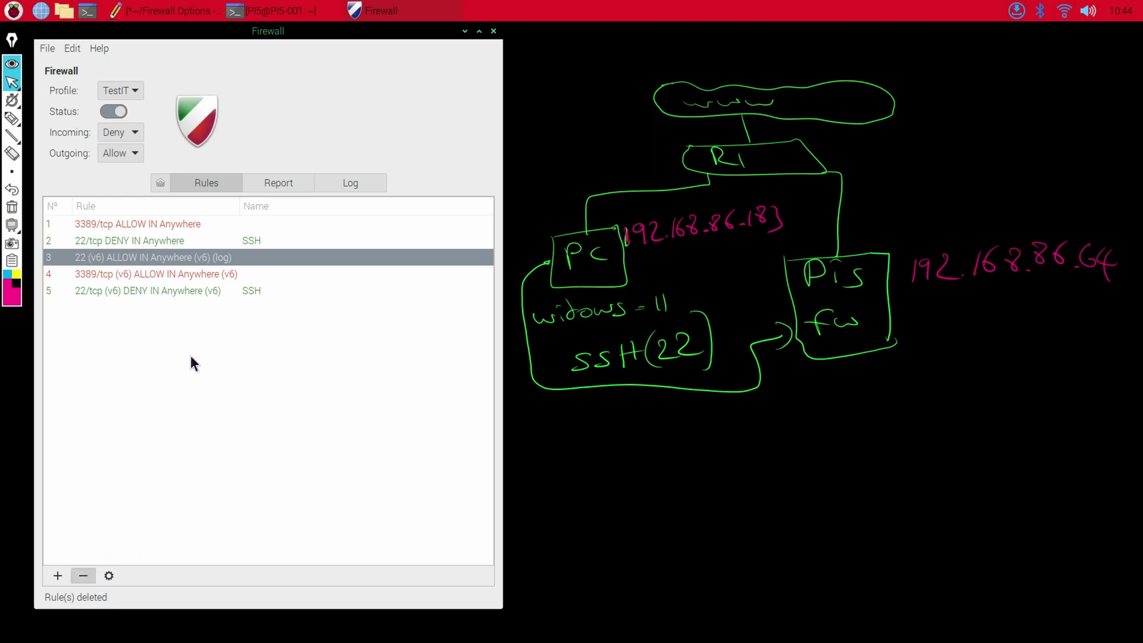
# Review the remaining 3389/tcp ALLOW IN rule and the 22/tcp DENY IN rules, including the v6 deny entry.
pyautogui.click(94, 242)
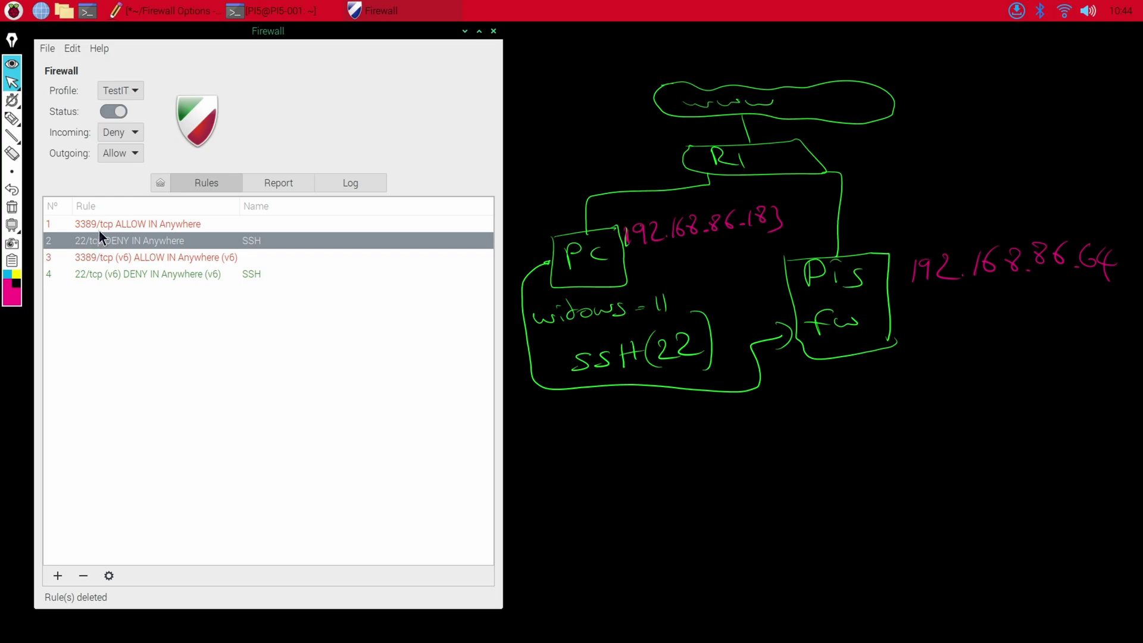
pyautogui.click(88, 225)
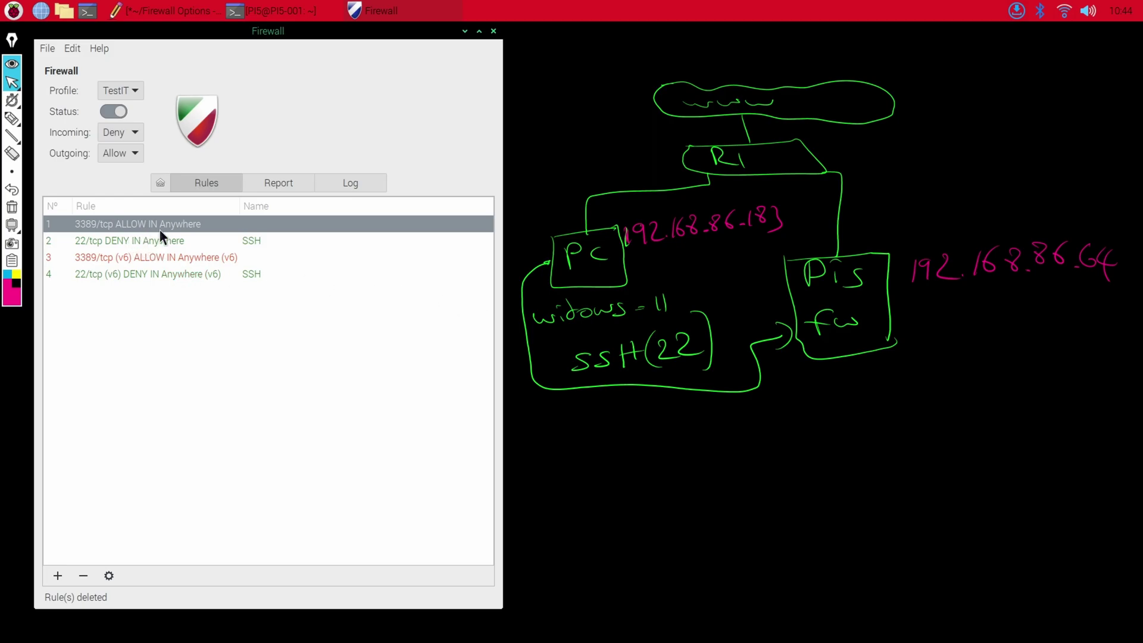
pyautogui.click(95, 241)
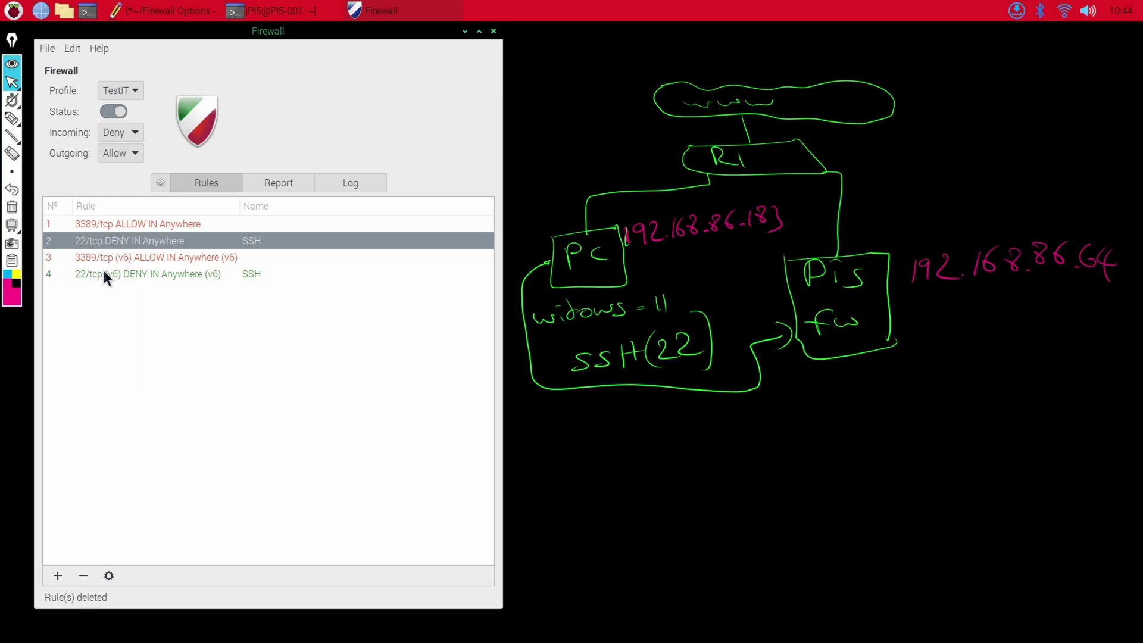
pyautogui.click(100, 272)
pyautogui.click(98, 241)
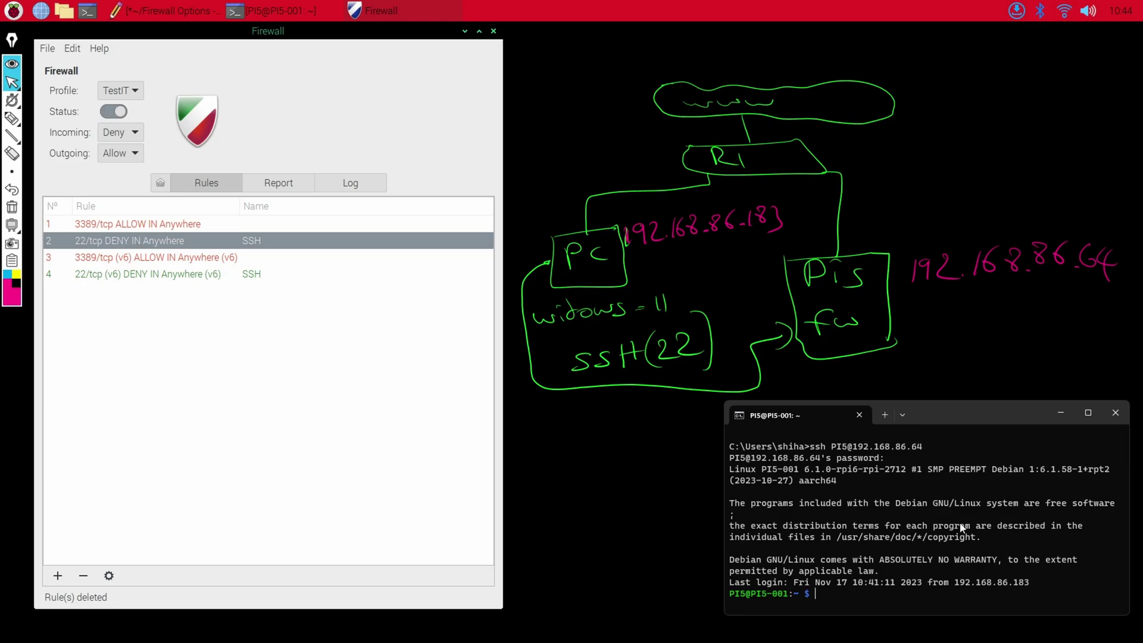
# Clear the remote terminal and end the SSH session to the Pi.
pyautogui.write('clear')
pyautogui.press('Return')
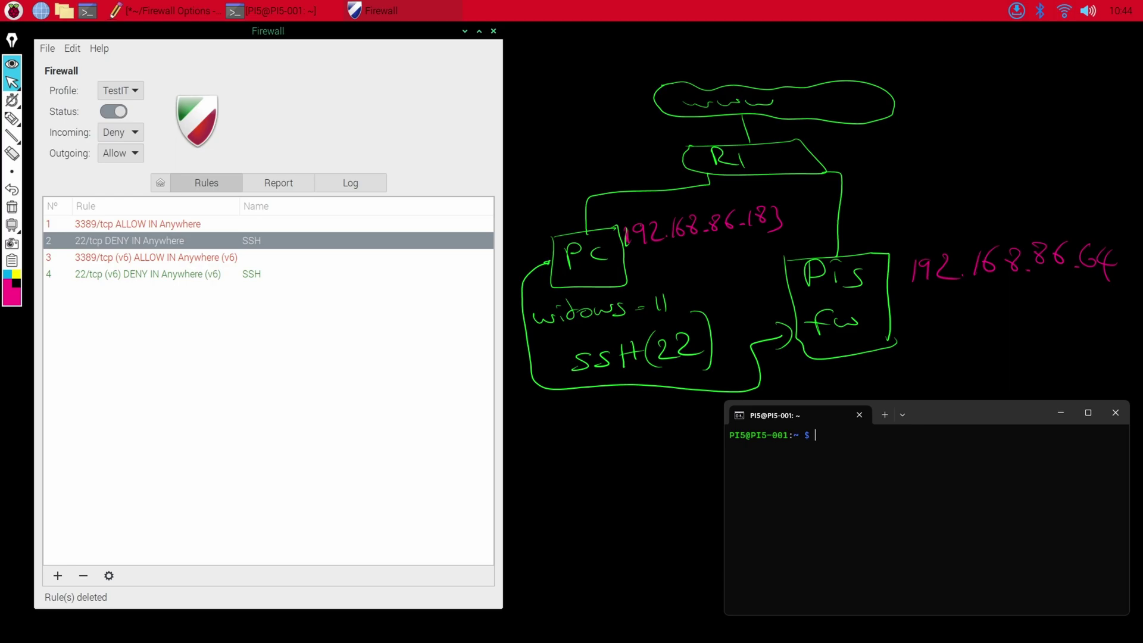
pyautogui.write('exit')
pyautogui.press('Return')
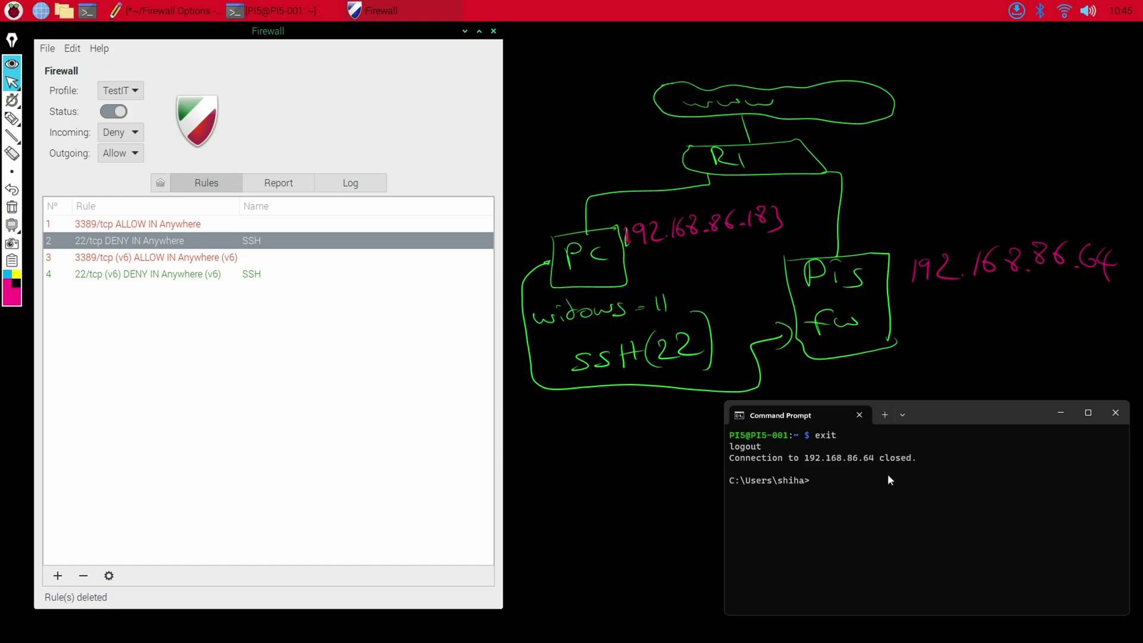
pyautogui.write('clear')
pyautogui.press('Return')
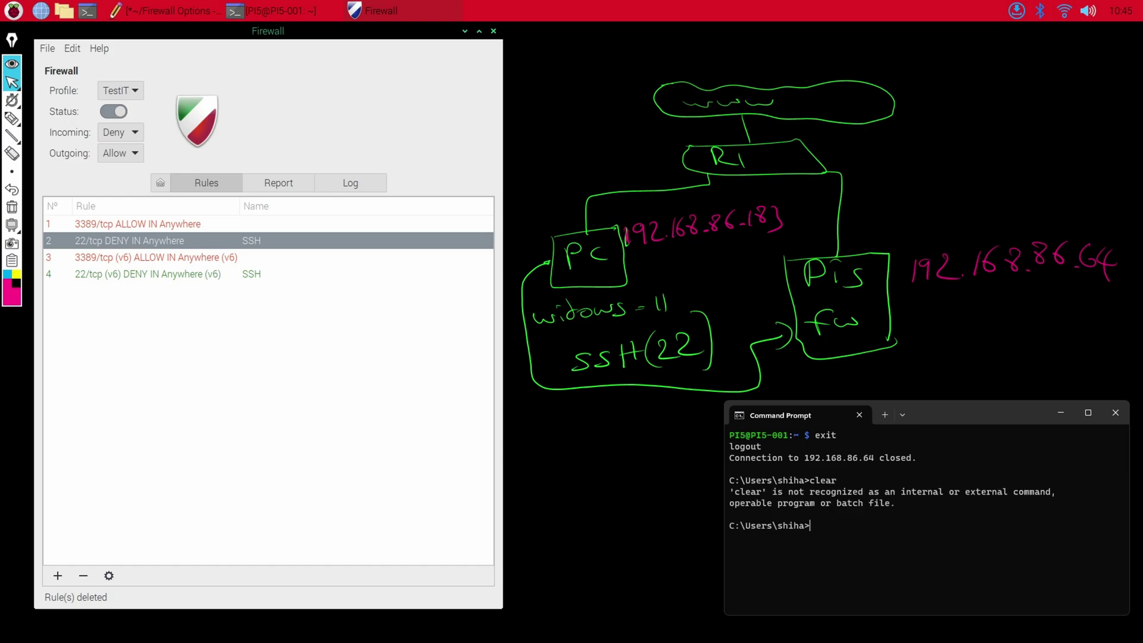
pyautogui.write('cls')
pyautogui.press('Return')
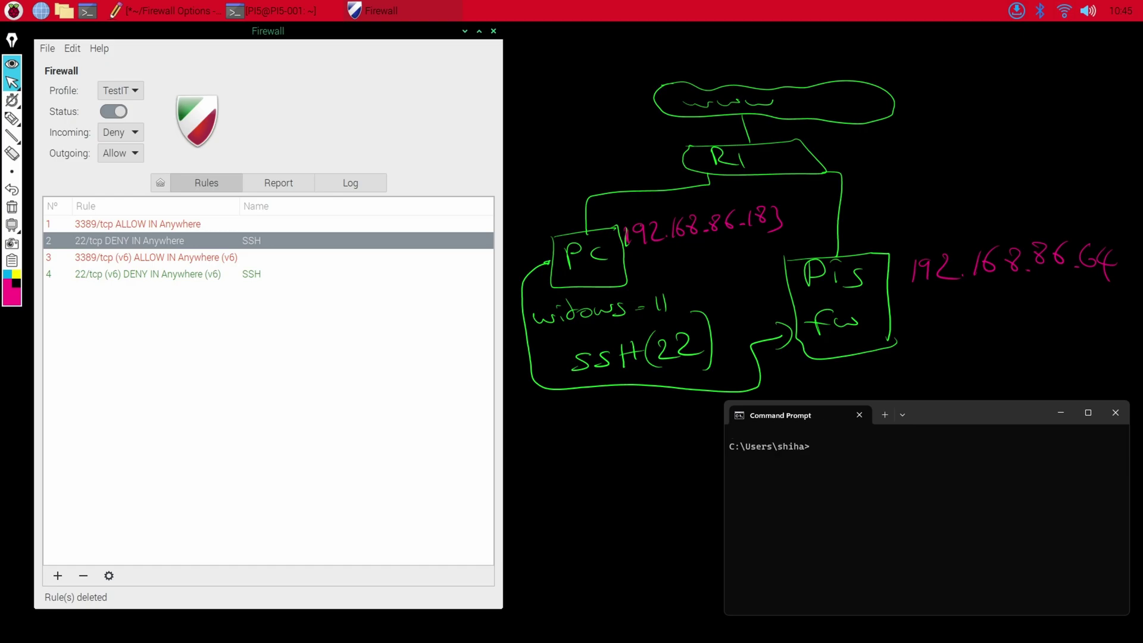
pyautogui.write('ssh PI5@192.168.86.64')
pyautogui.press('Return')
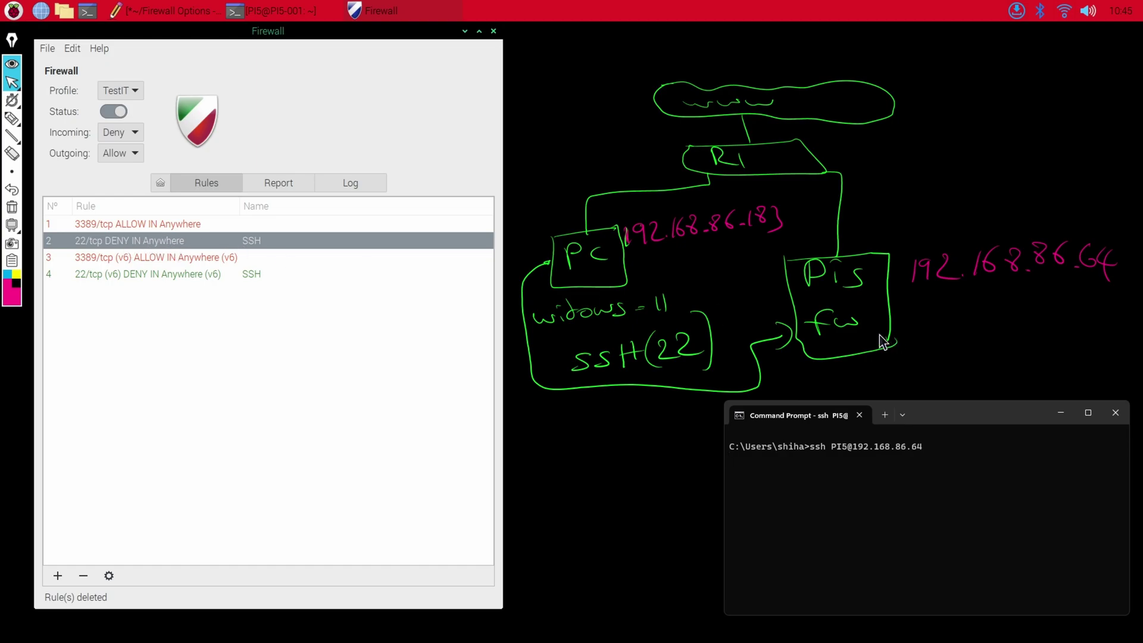
# Set the pen colour to red and draw an X over the SSH arrow where it reaches the Pi5 box.
pyautogui.click(12, 118)
pyautogui.click(12, 118)
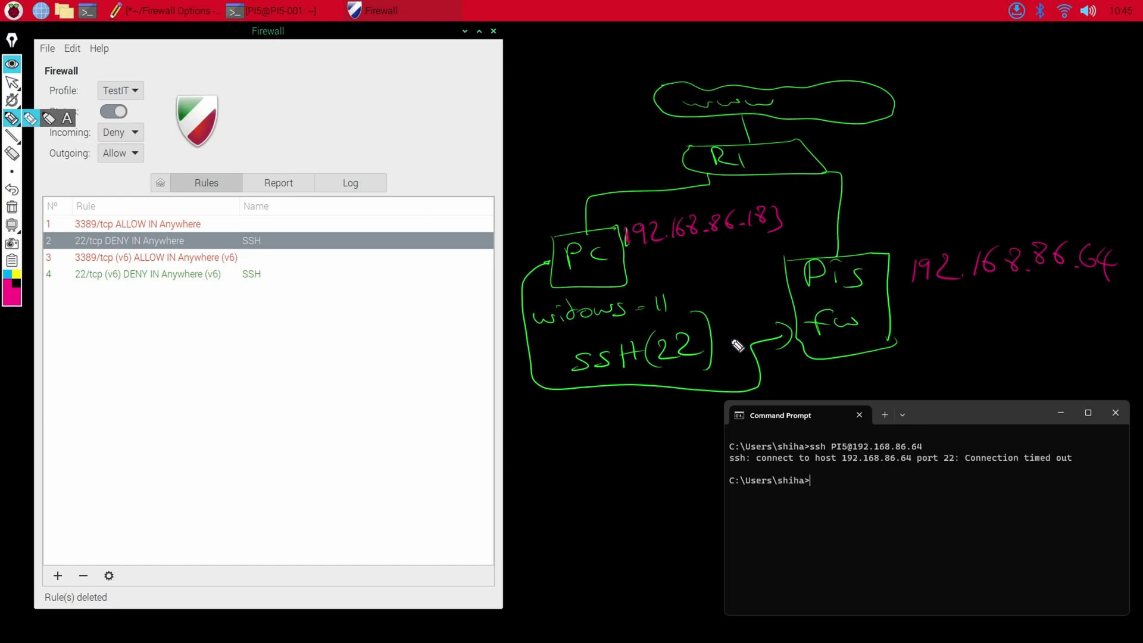
pyautogui.click(9, 296)
pyautogui.click(72, 208)
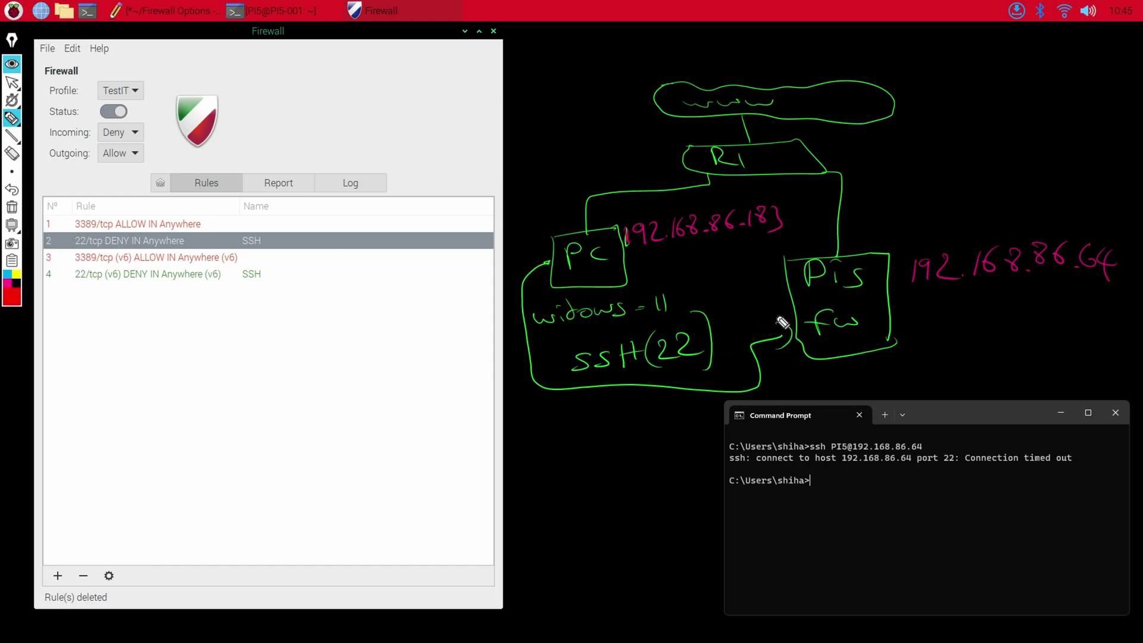
pyautogui.moveTo(781, 314)
pyautogui.mouseDown()
pyautogui.moveTo(762, 349)
pyautogui.moveTo(786, 356)
pyautogui.mouseUp()
pyautogui.click(12, 118)
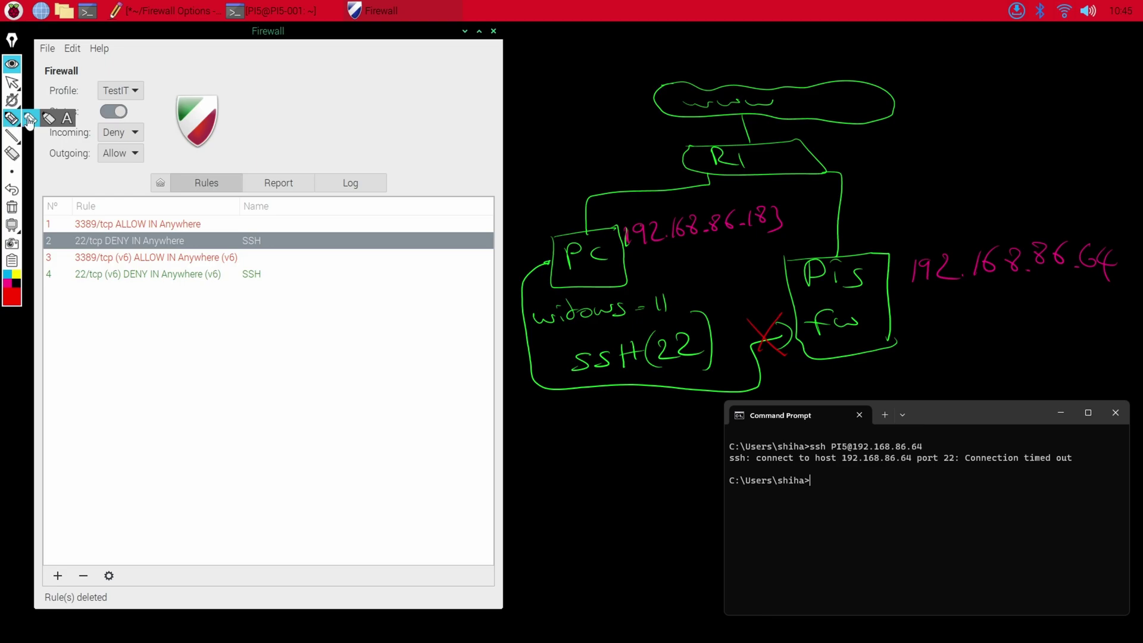
pyautogui.click(31, 121)
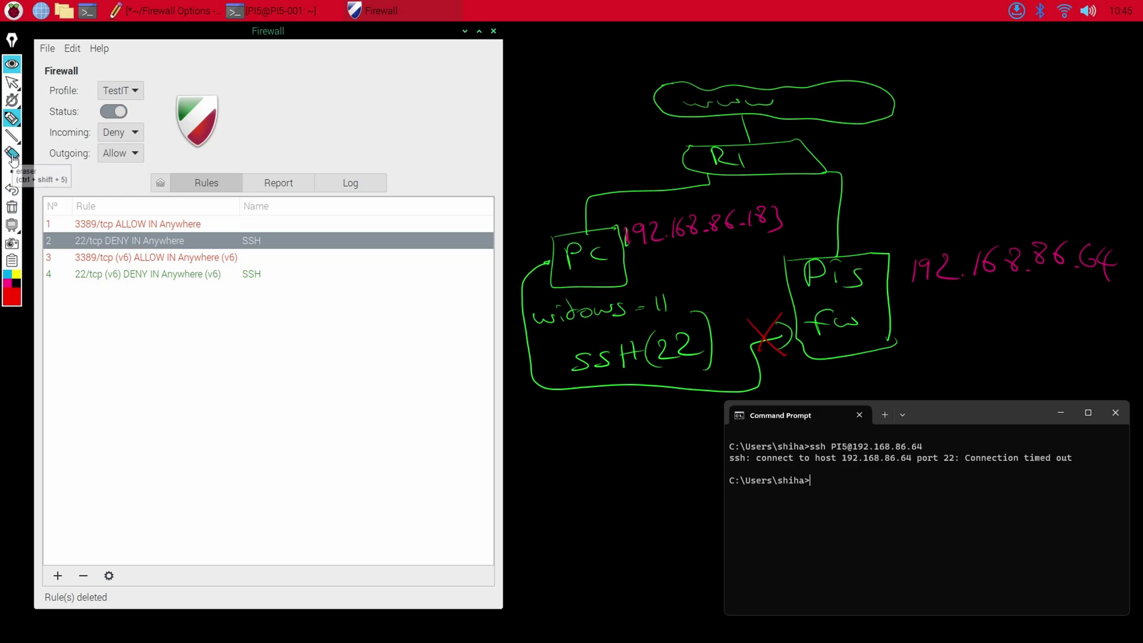
pyautogui.click(12, 82)
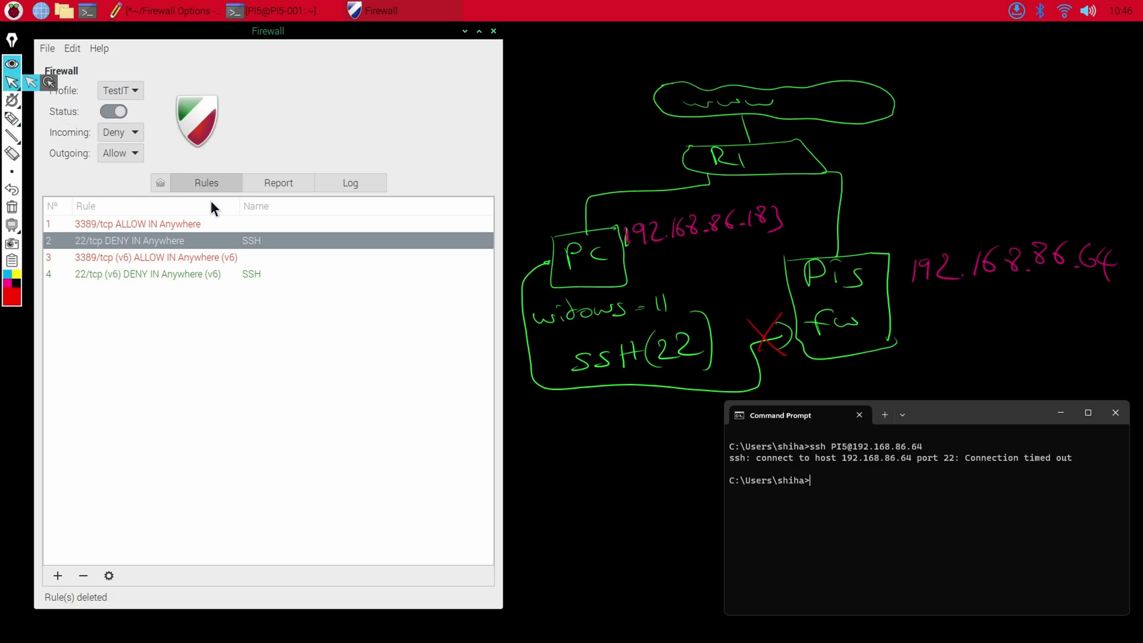
# Start a new simple firewall rule named "SSH Allow from IT" with the Allow policy.
pyautogui.click(58, 575)
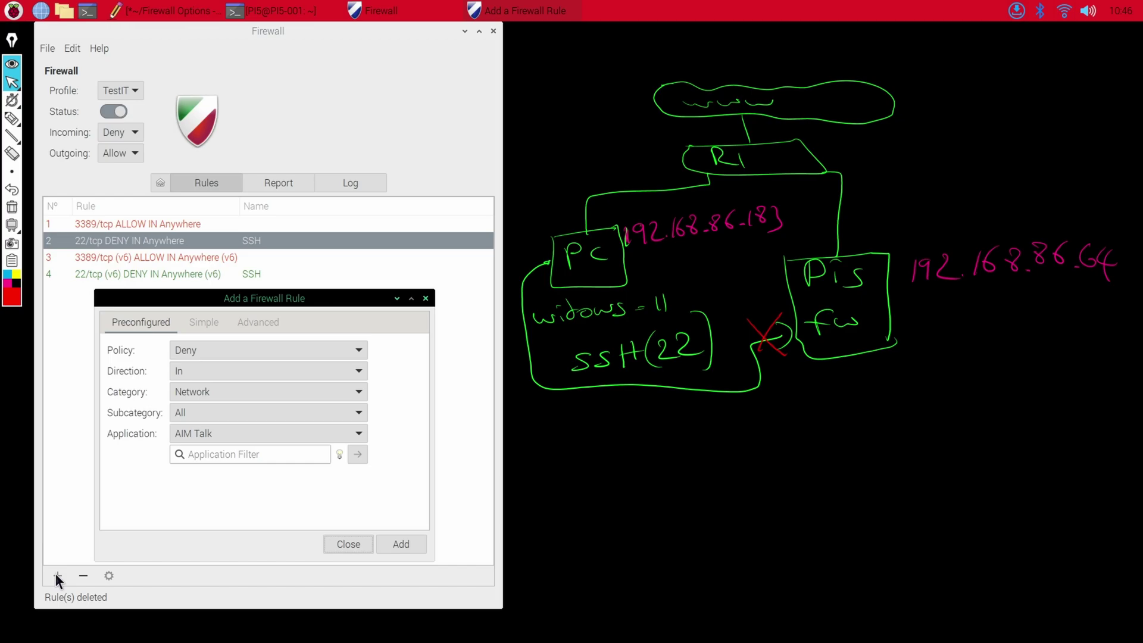
pyautogui.click(201, 327)
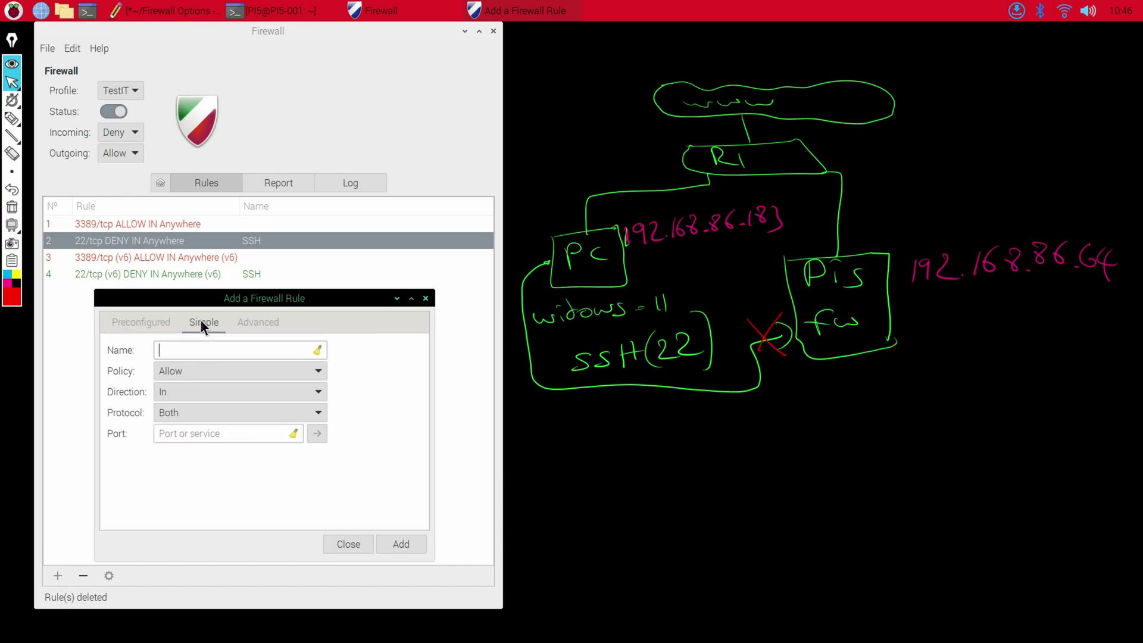
pyautogui.moveTo(201, 295); pyautogui.dragTo(202, 305)
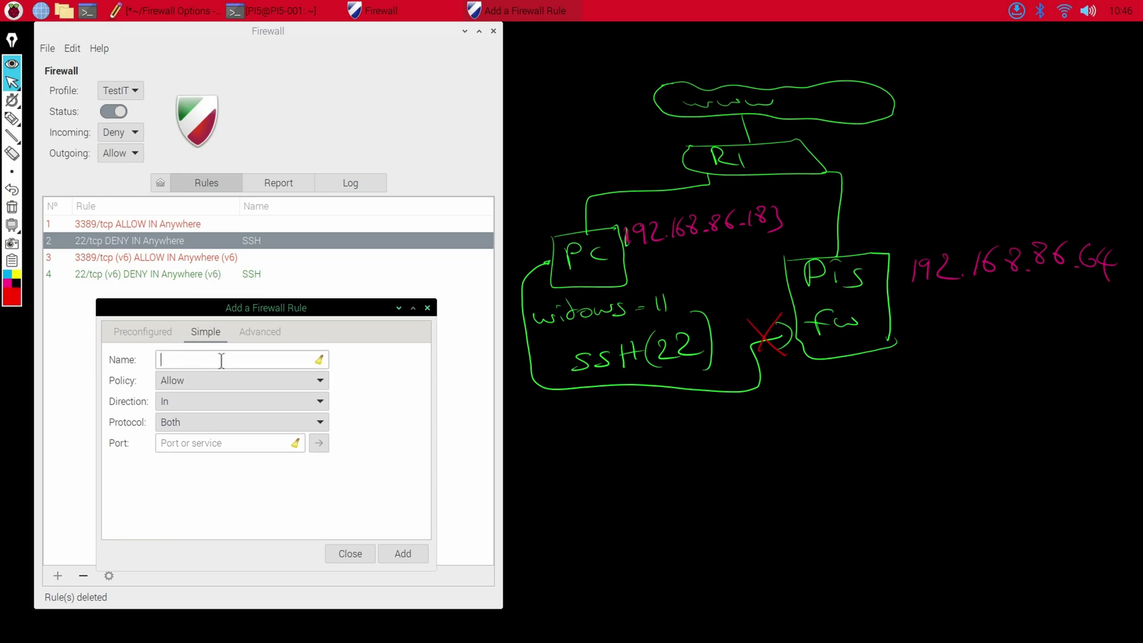
pyautogui.write('SSH Allow from IT')
pyautogui.click(202, 380)
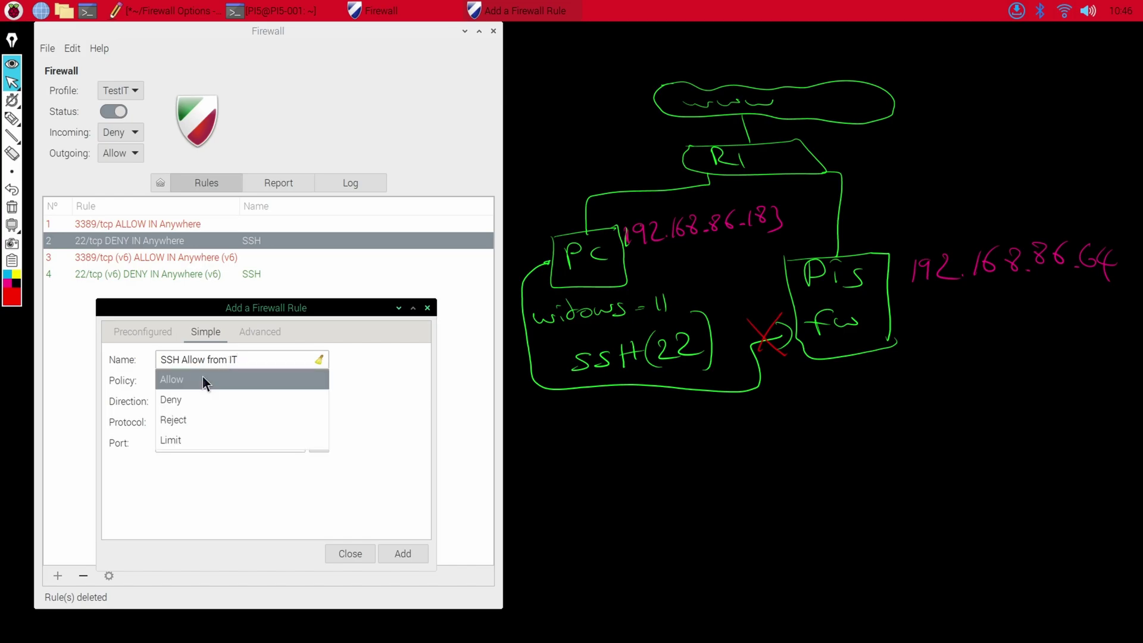
pyautogui.click(199, 379)
# Set the new rule's direction to In and its protocol to Both.
pyautogui.click(207, 399)
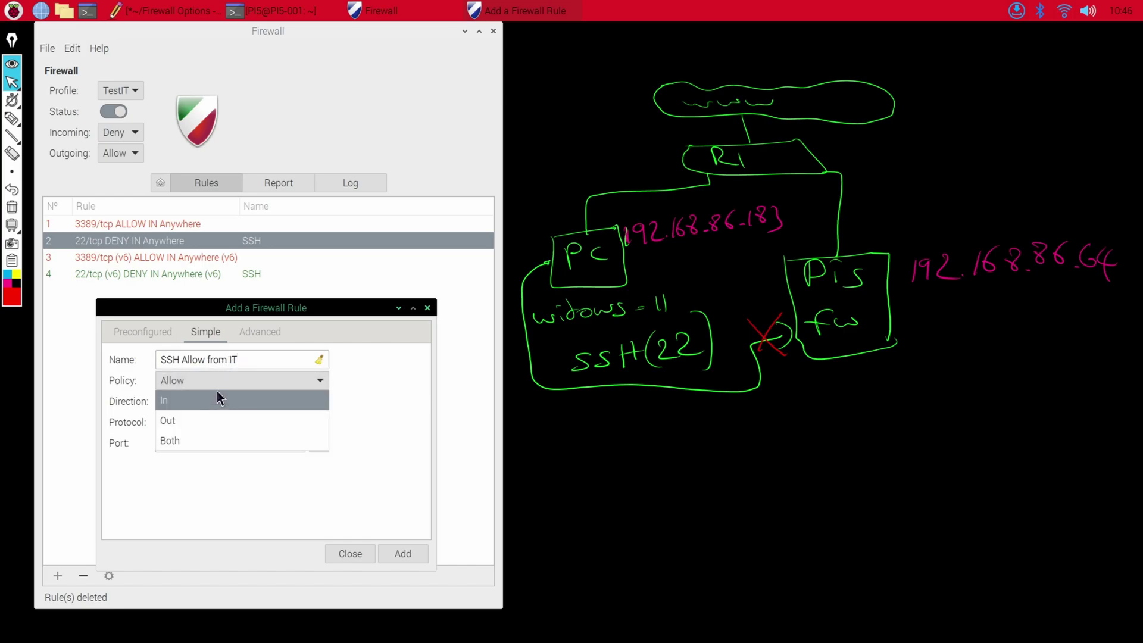
pyautogui.click(205, 398)
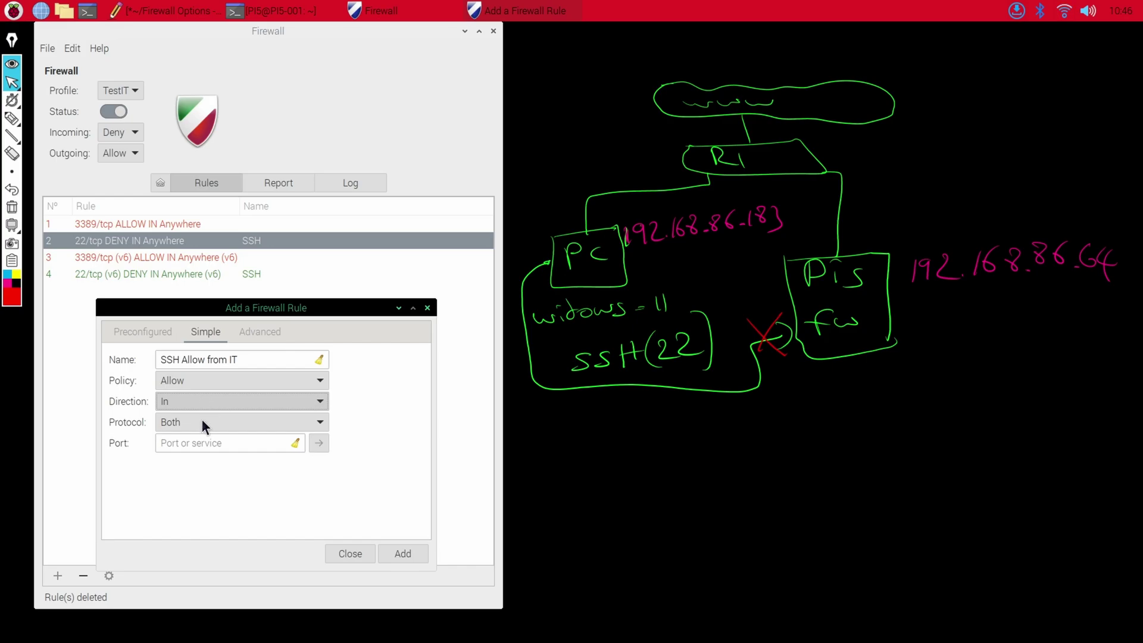
pyautogui.click(192, 401)
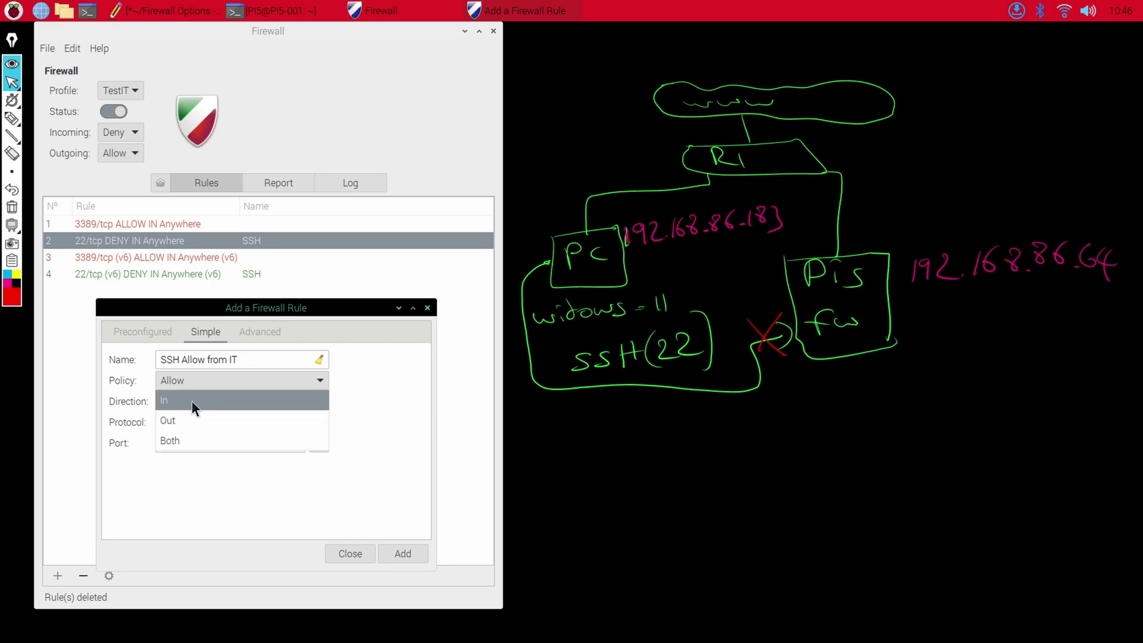
pyautogui.click(192, 401)
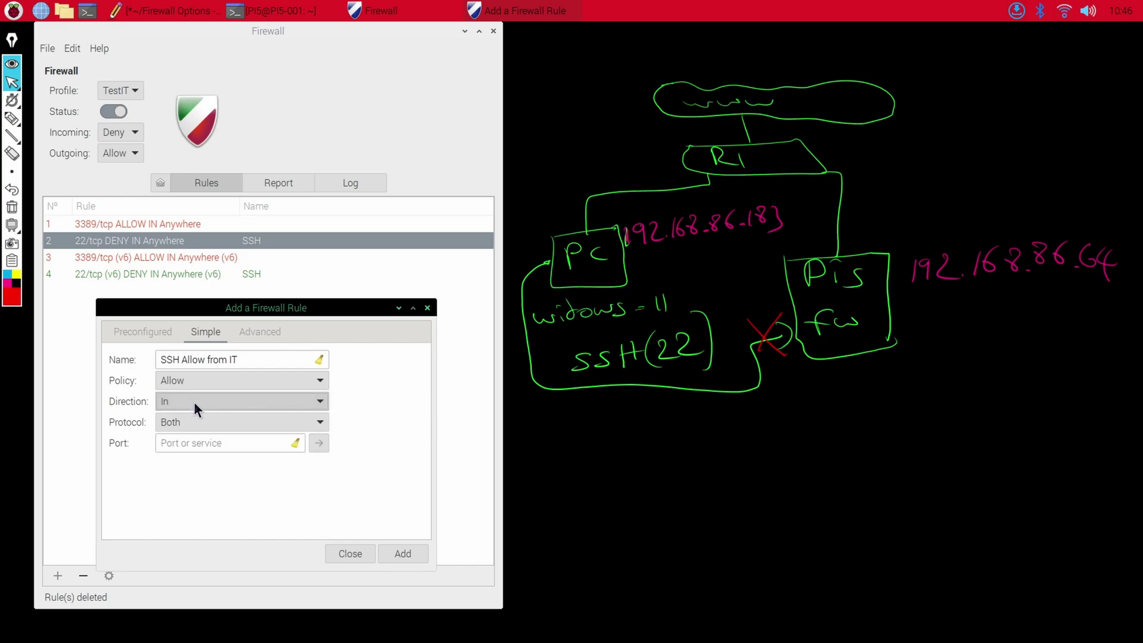
pyautogui.click(191, 417)
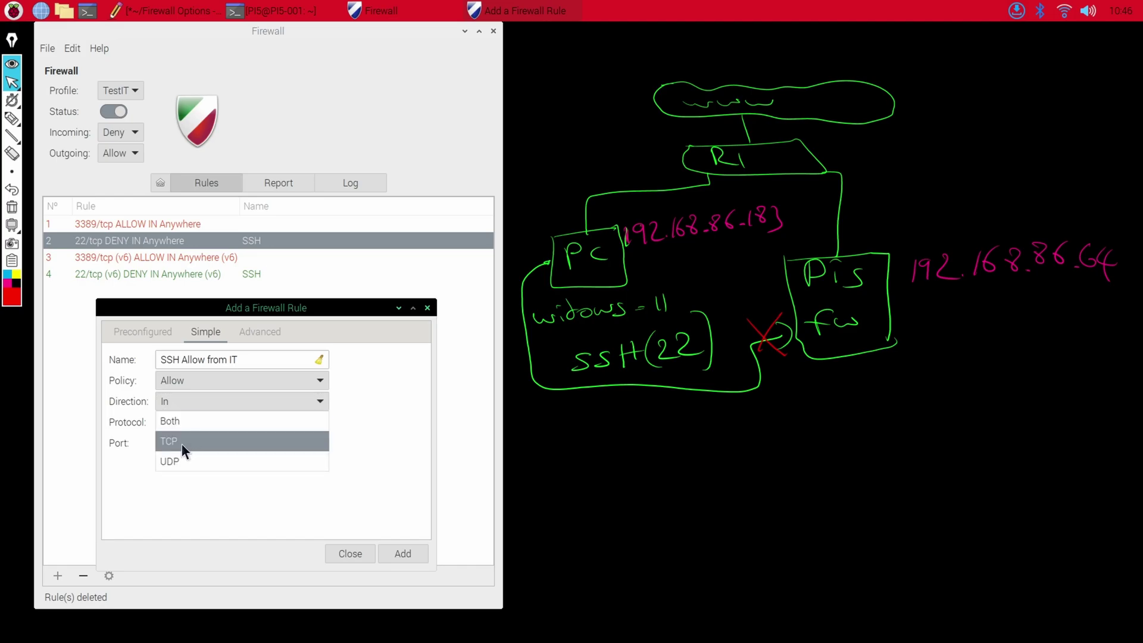
pyautogui.click(181, 444)
pyautogui.click(207, 422)
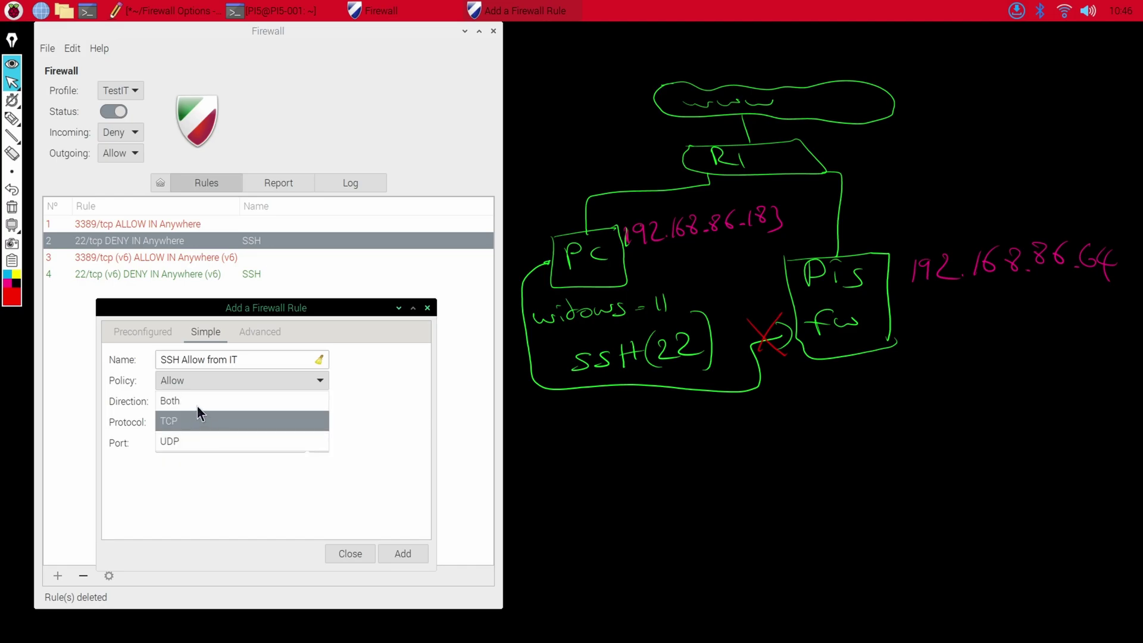
pyautogui.click(169, 398)
# Set the rule's port to 22, add the rule and close the Add a Firewall Rule dialog.
pyautogui.click(212, 443)
pyautogui.write('22')
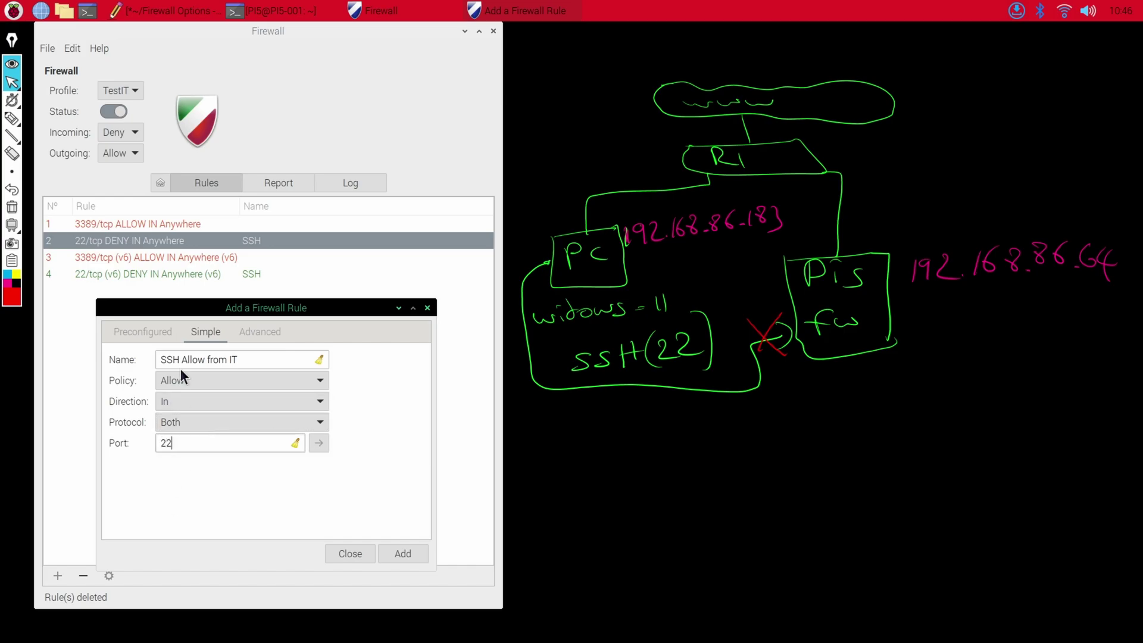
pyautogui.click(405, 552)
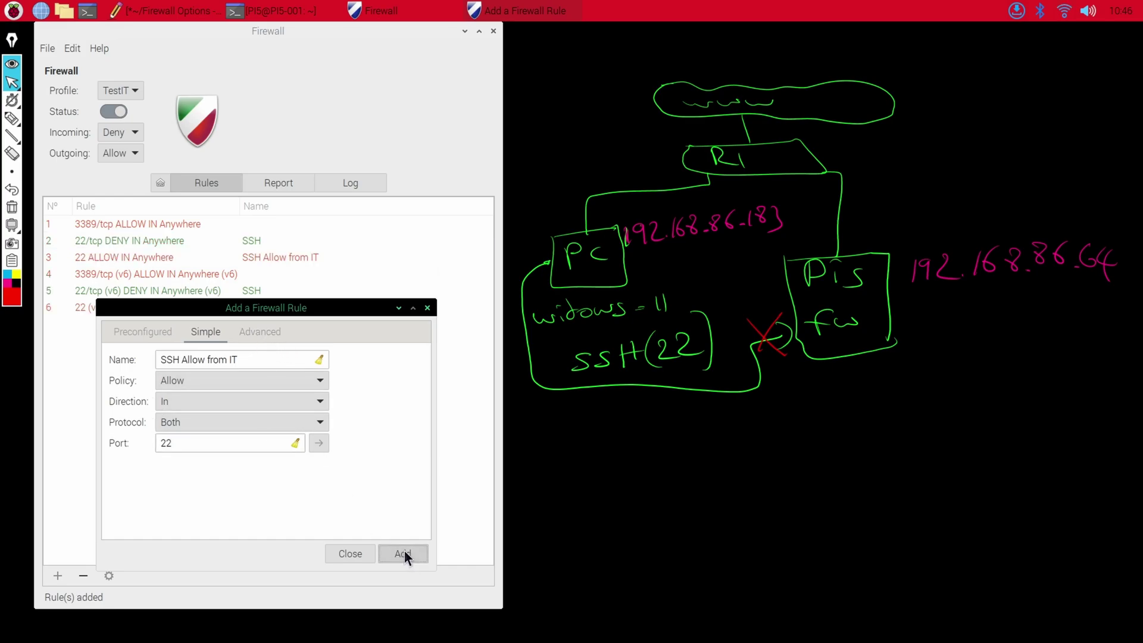
pyautogui.click(349, 554)
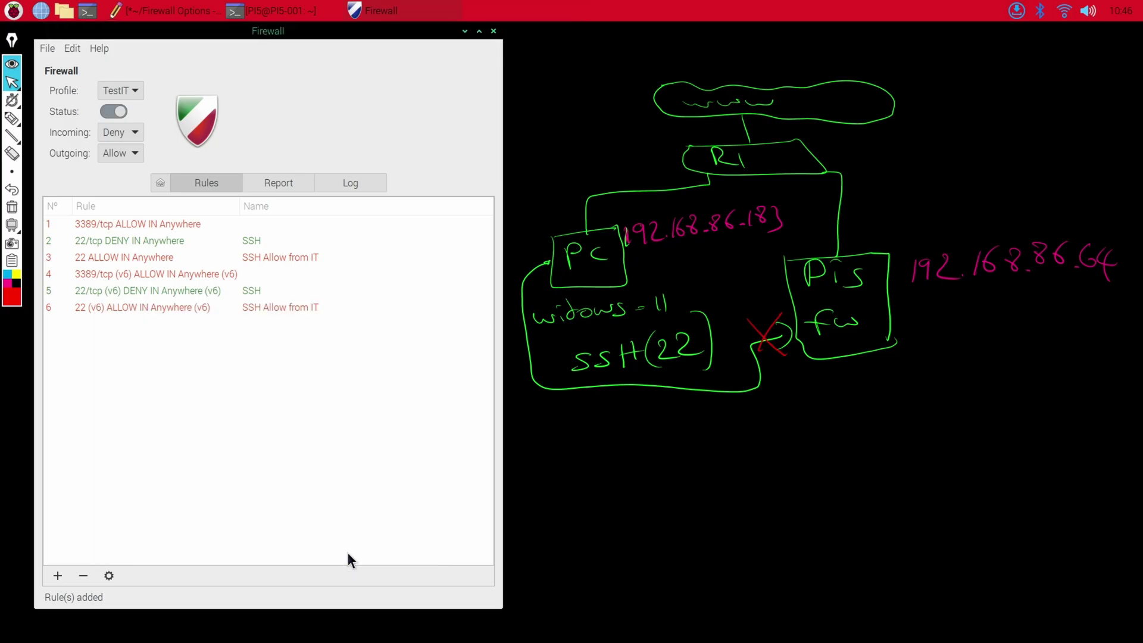
# Compare the port 22 deny and allow rules, and delete the 22/tcp DENY IN rule and its v6 counterpart.
pyautogui.click(103, 242)
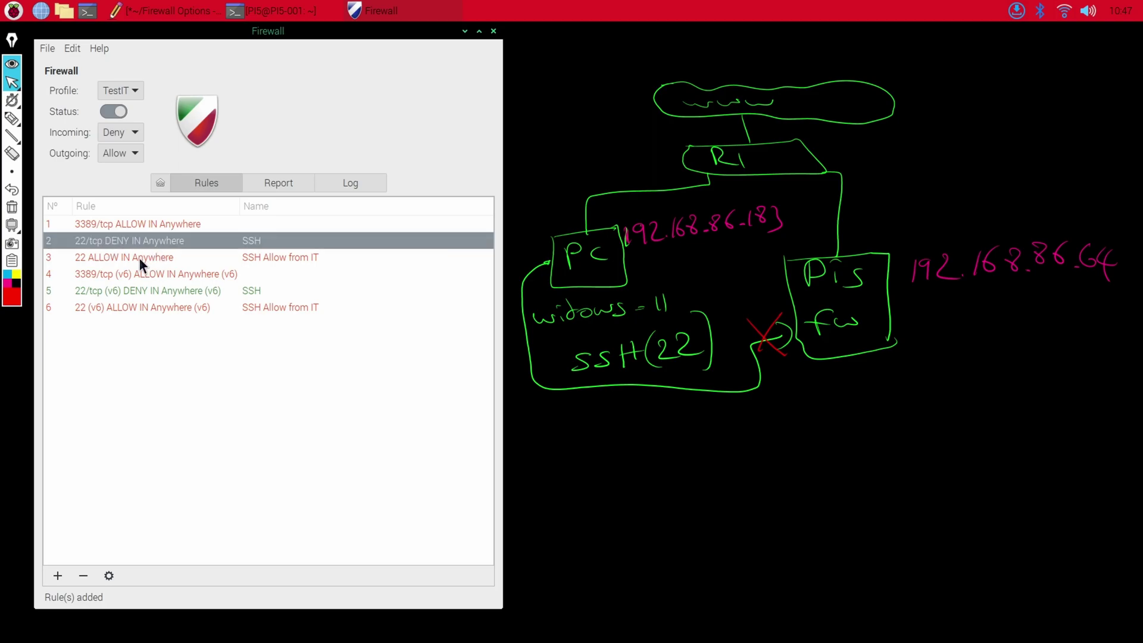
pyautogui.click(117, 257)
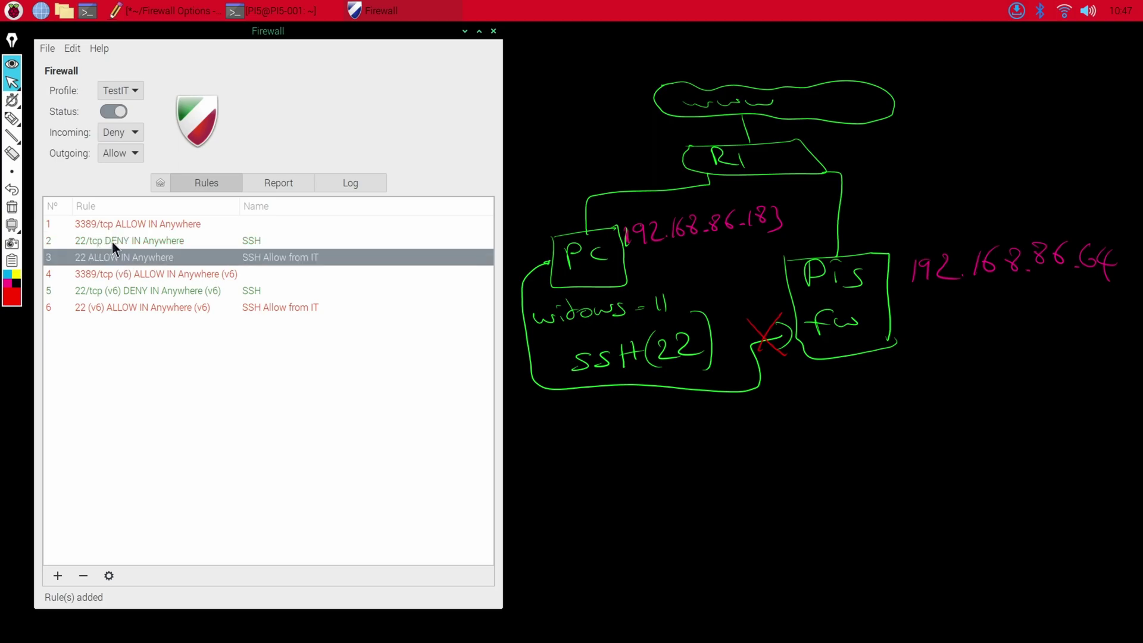
pyautogui.click(116, 242)
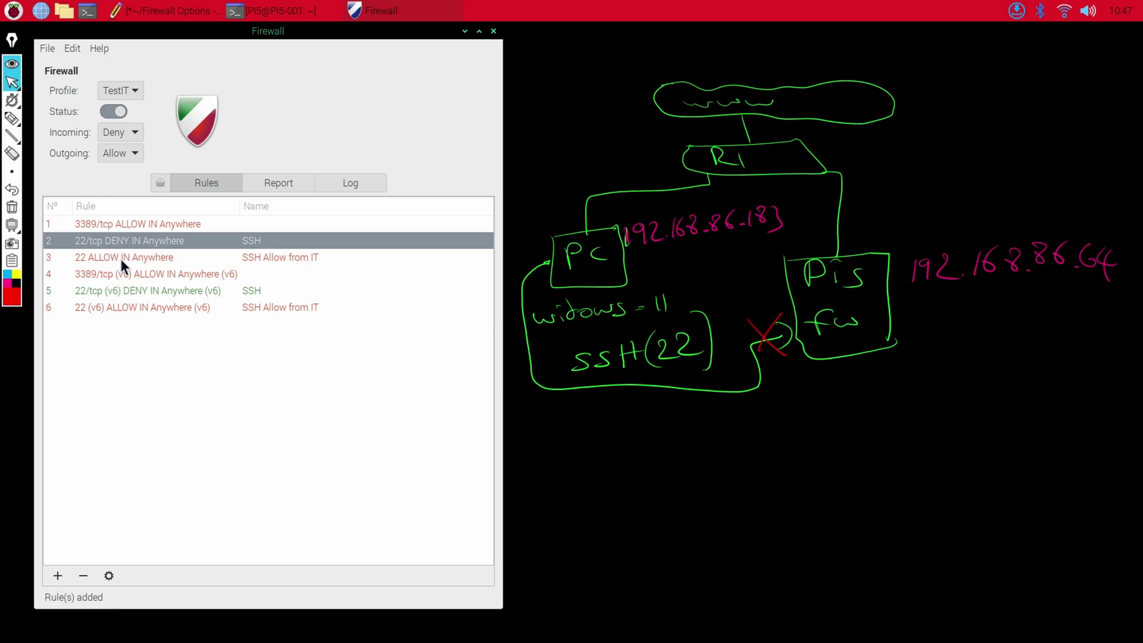
pyautogui.click(84, 575)
pyautogui.click(137, 240)
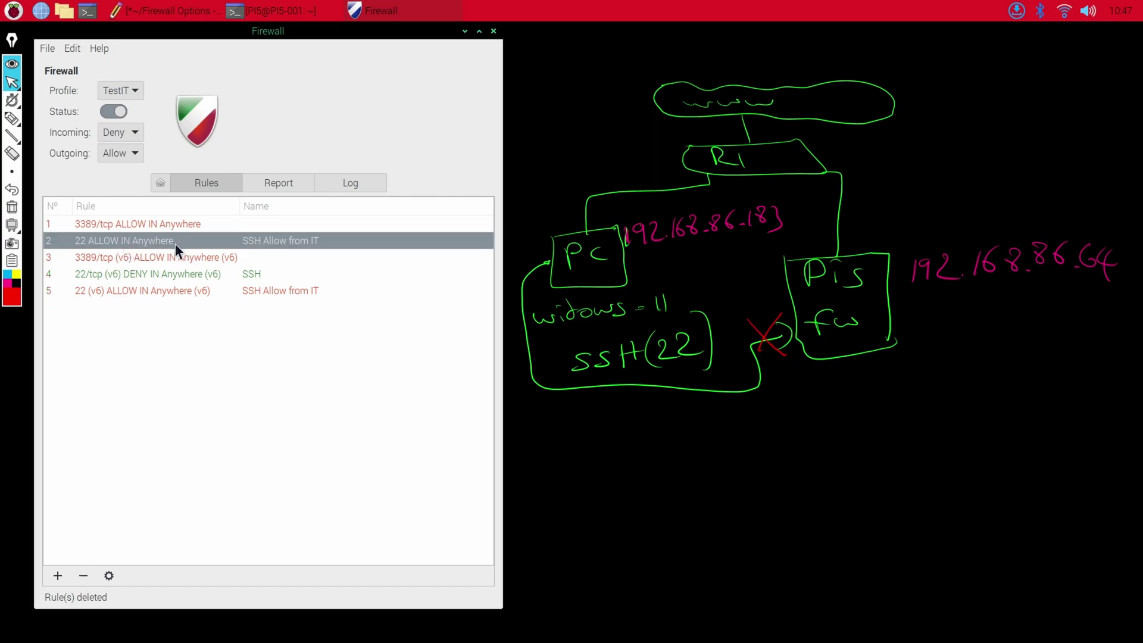
pyautogui.click(136, 275)
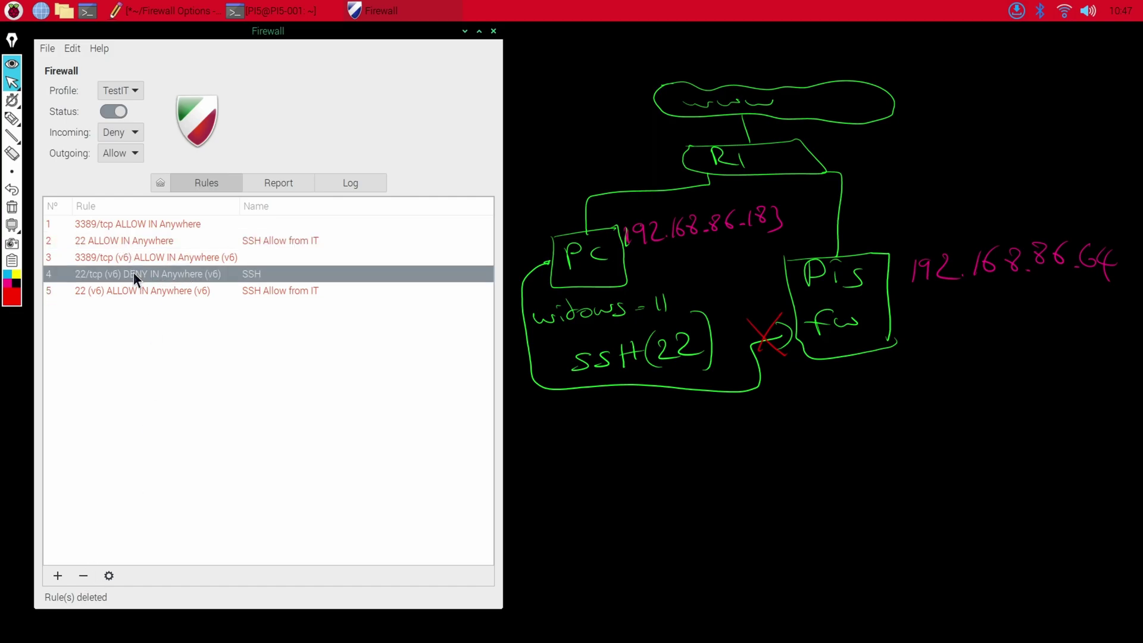
pyautogui.click(83, 575)
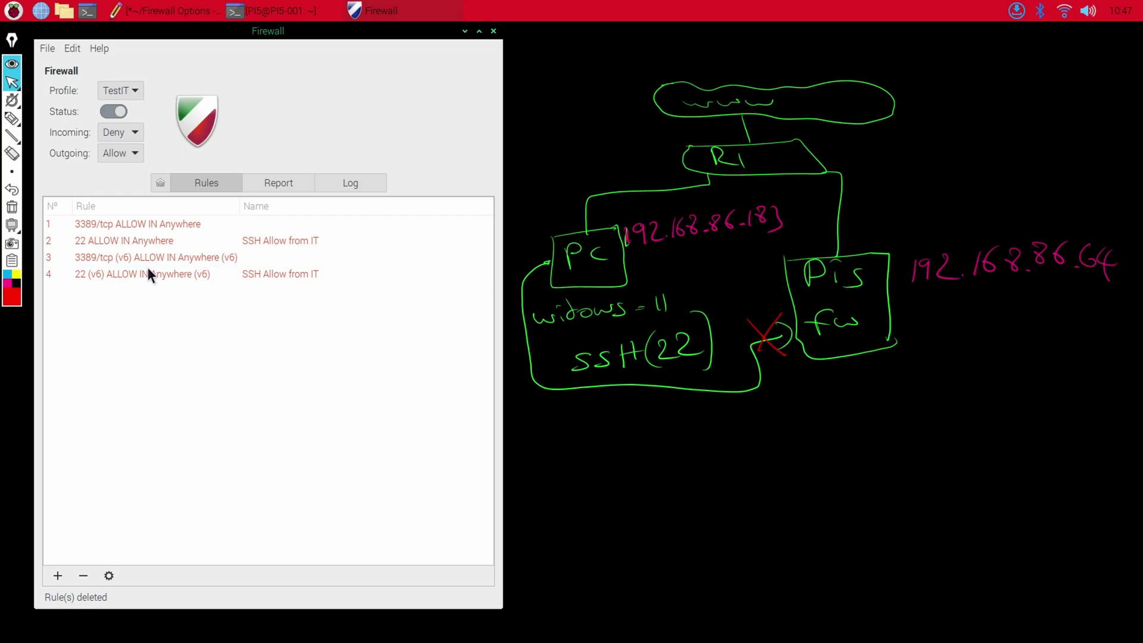
# Review the remaining "SSH Allow from IT" port 22 rules, including the v6 entry.
pyautogui.click(116, 241)
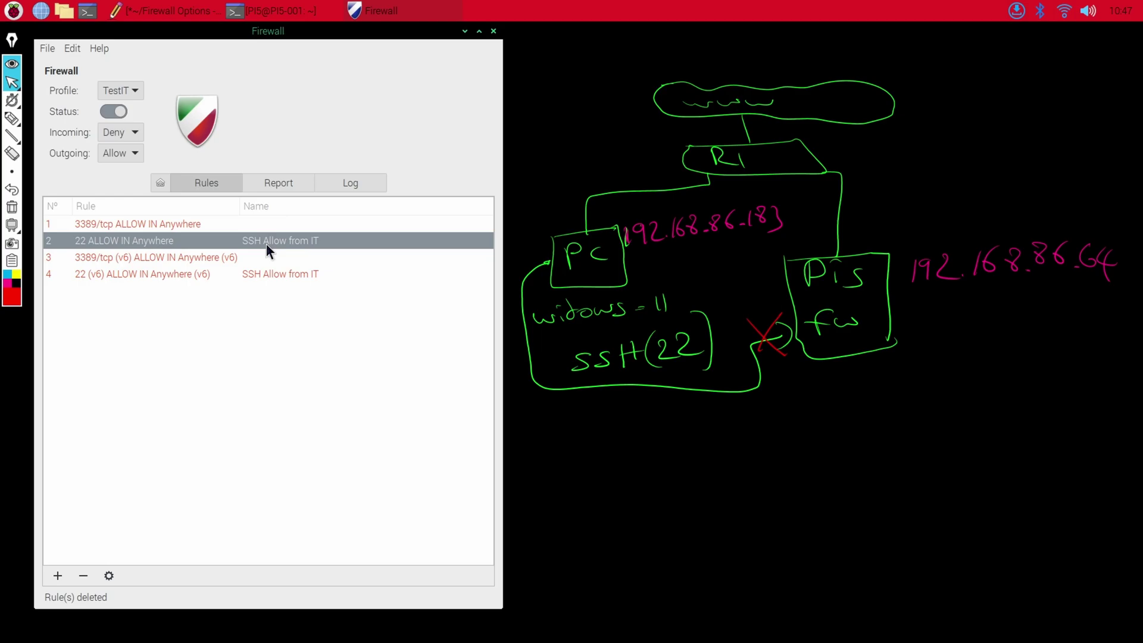
pyautogui.click(108, 274)
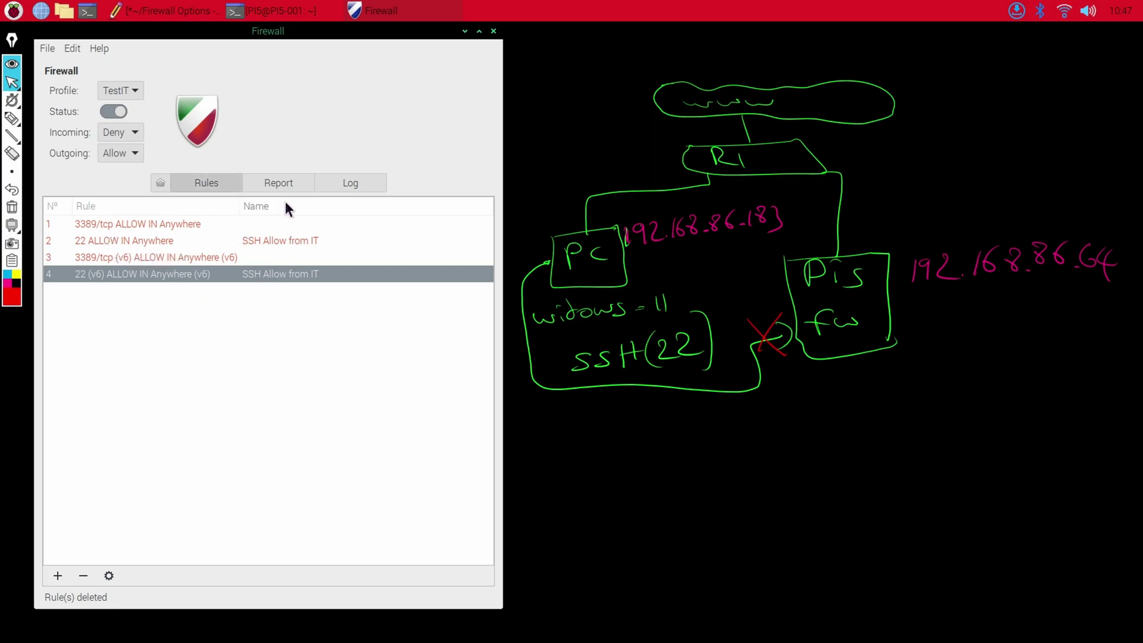
pyautogui.click(109, 243)
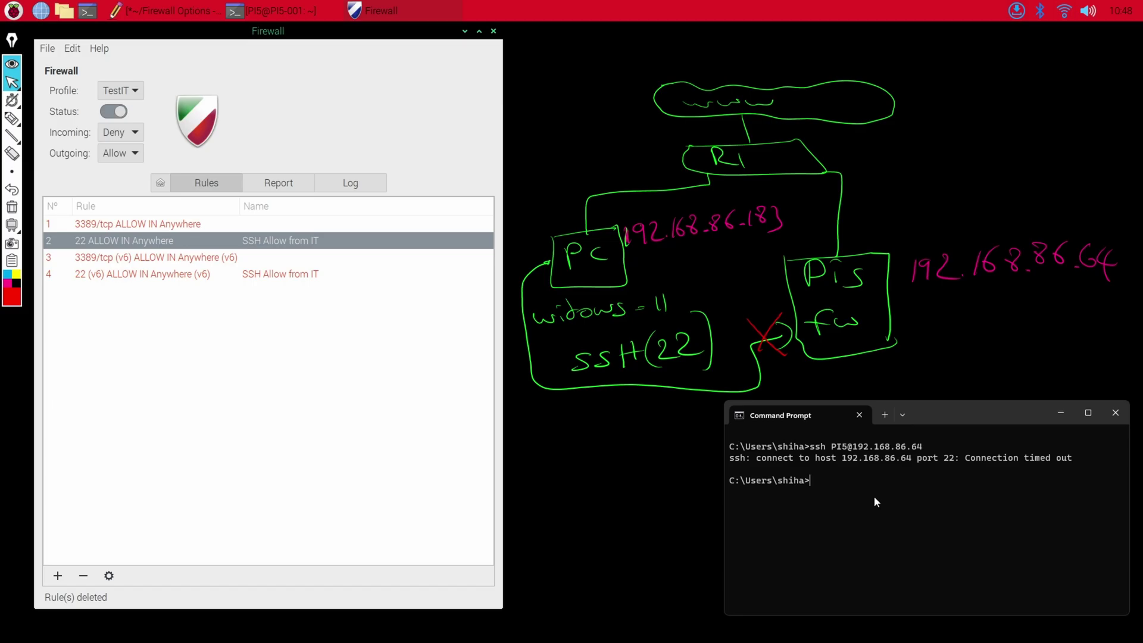
pyautogui.press('Up')
pyautogui.press('Return')
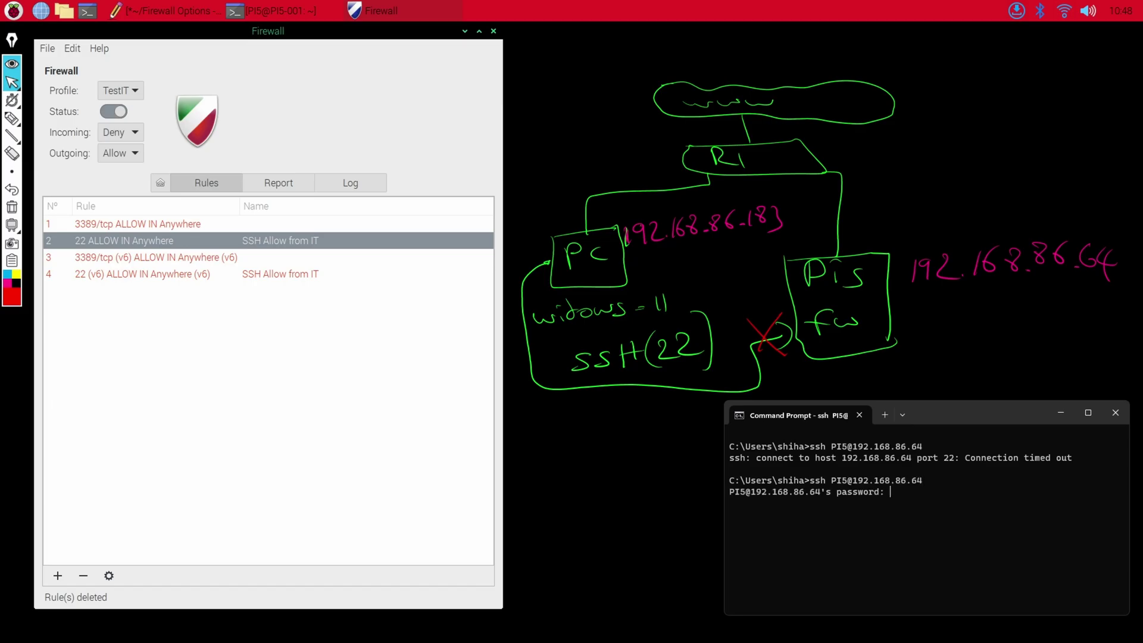
pyautogui.press('Return')
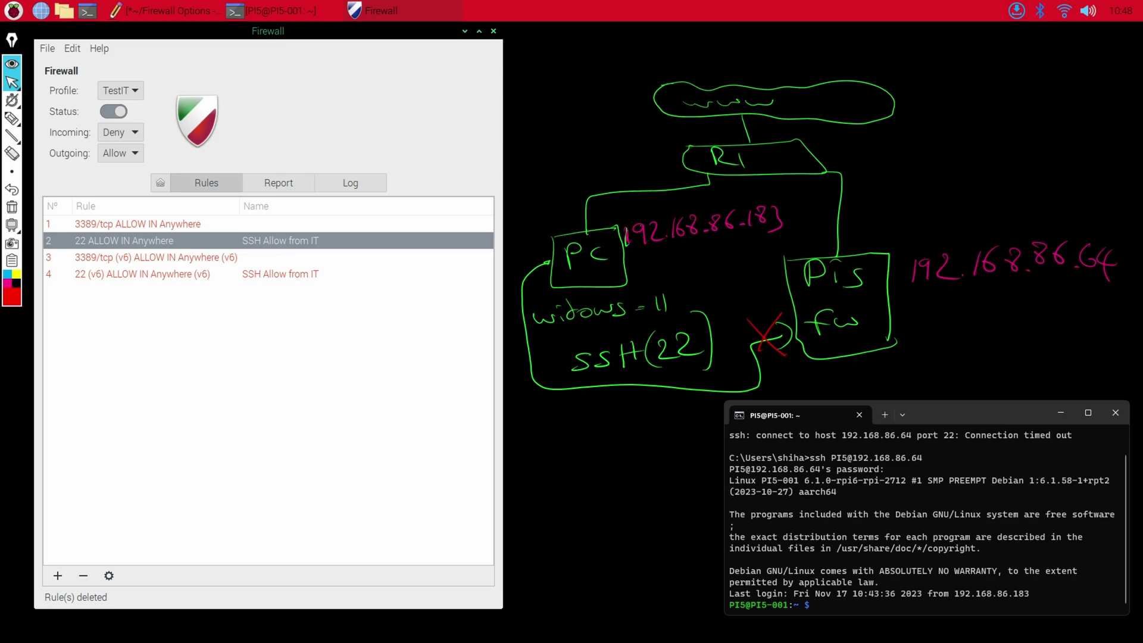
pyautogui.moveTo(938, 413); pyautogui.dragTo(930, 408)
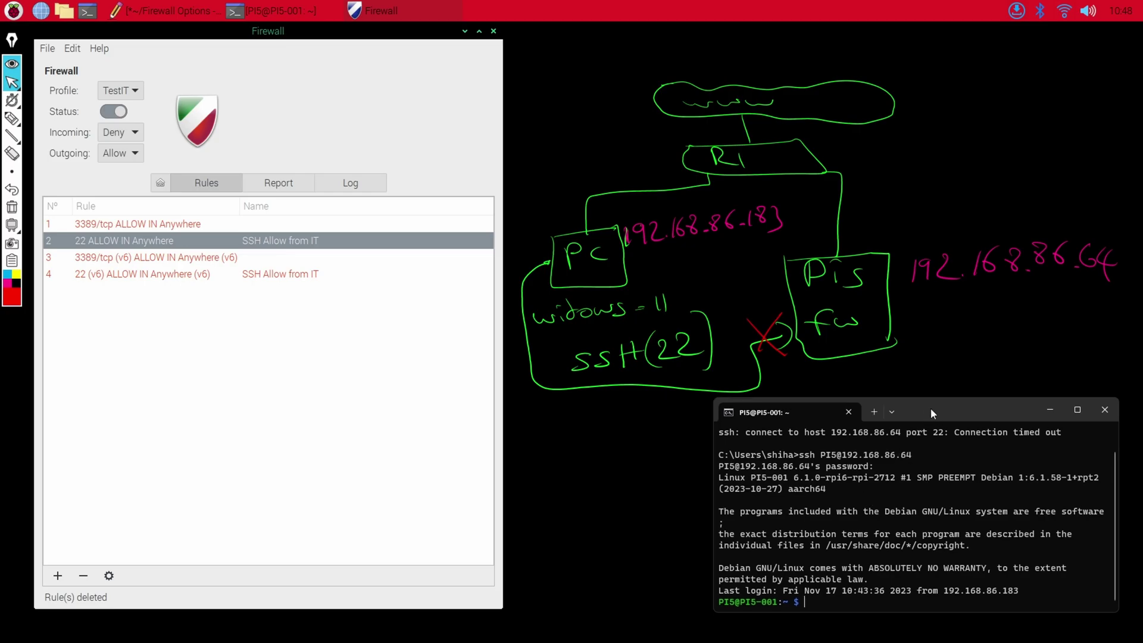
# Erase the red X from the network sketch and draw a red check mark above the SSH arrow beside the Pi5 box.
pyautogui.click(12, 154)
pyautogui.click(764, 337)
pyautogui.click(770, 330)
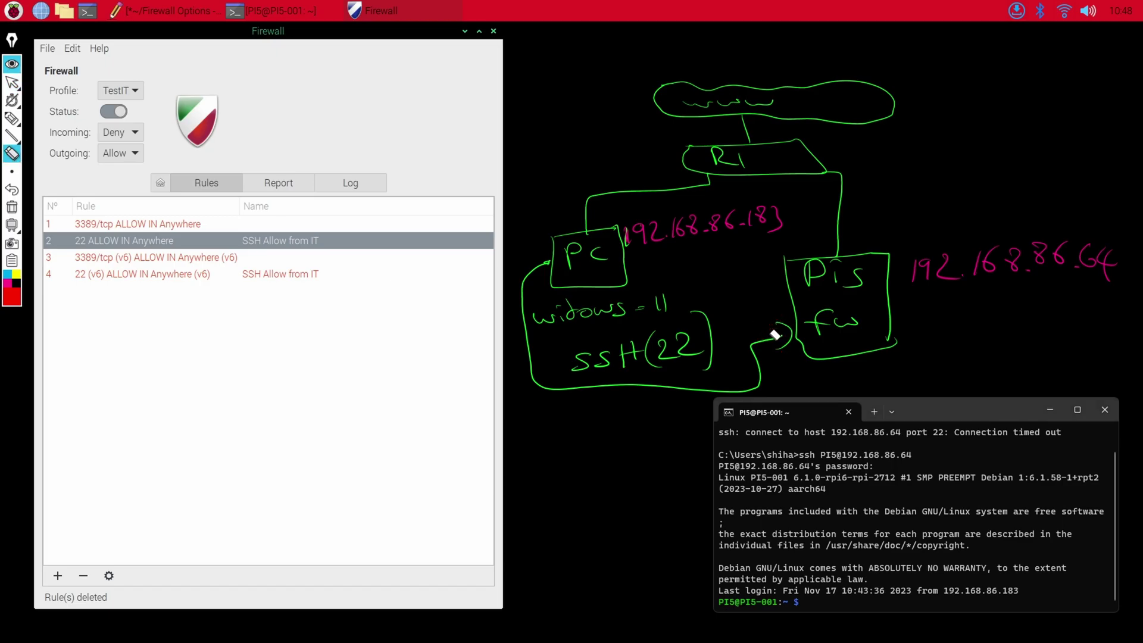
pyautogui.click(12, 117)
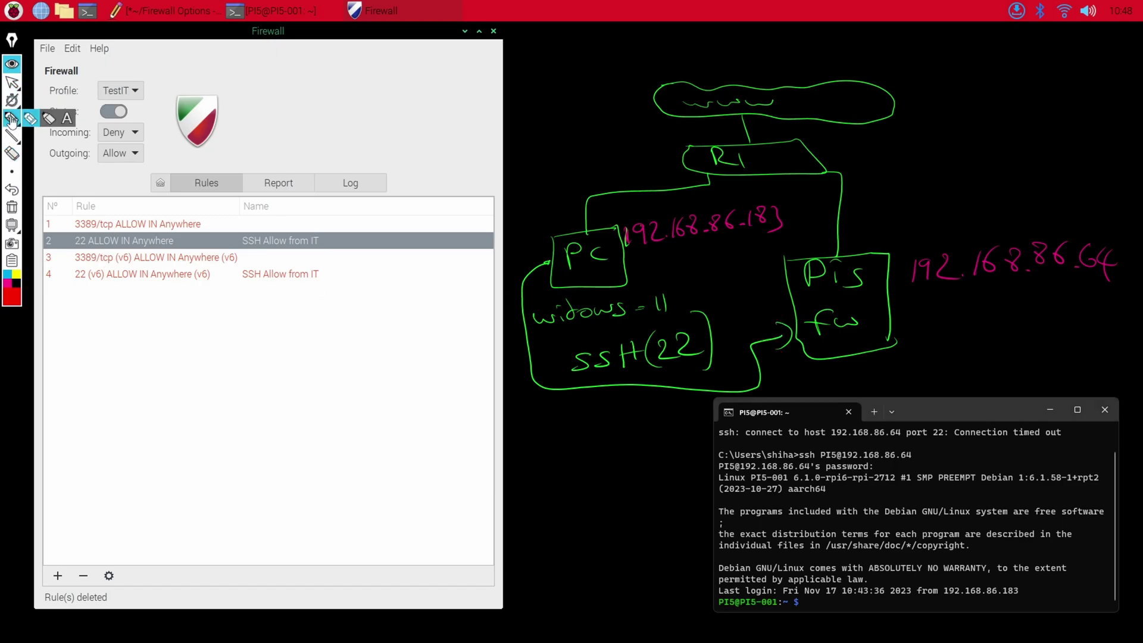
pyautogui.moveTo(738, 312)
pyautogui.mouseDown()
pyautogui.moveTo(750, 329)
pyautogui.moveTo(769, 294)
pyautogui.mouseUp()
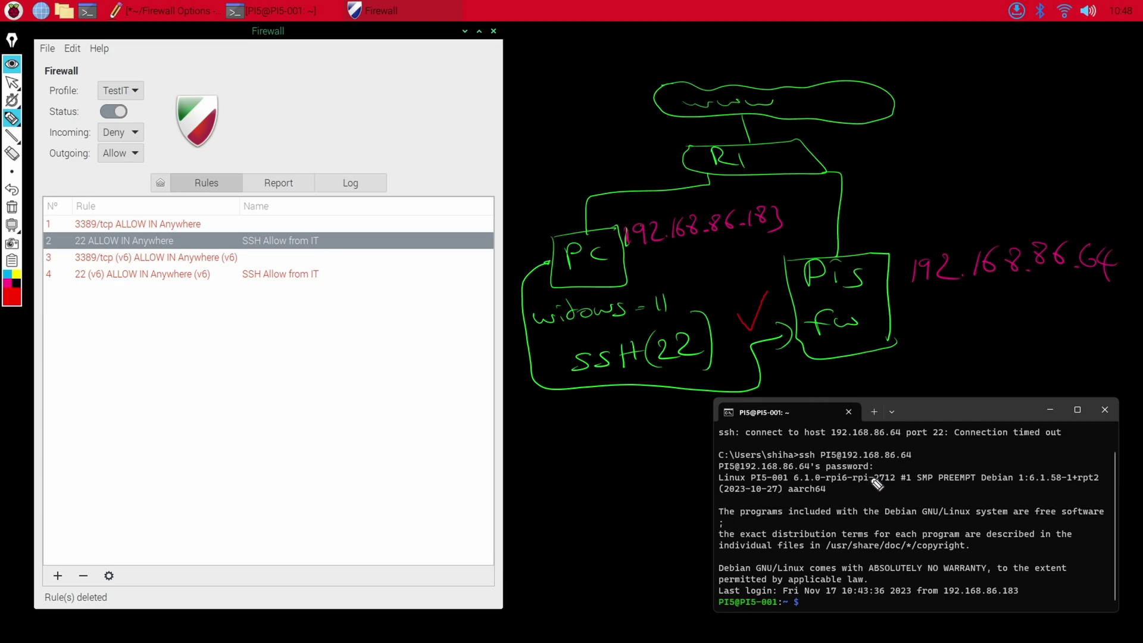
pyautogui.hotkey('ctrl', 'alt', 'm')
# Start a new firewall rule and copy the simple "SSH Allow from IT" port 22 settings into the advanced form.
pyautogui.click(57, 576)
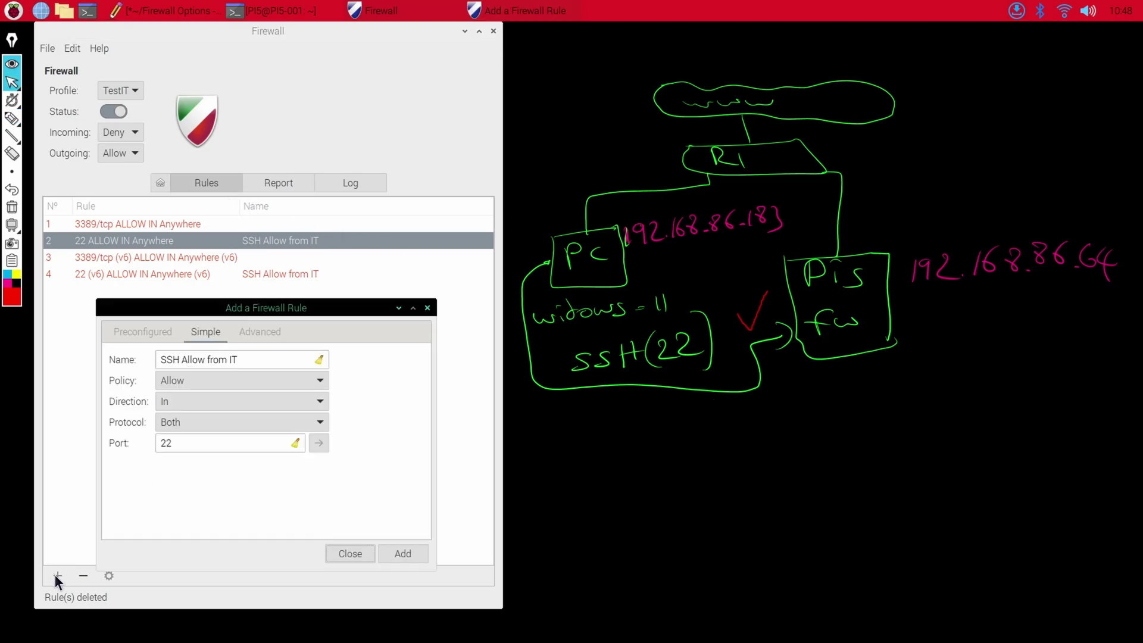
pyautogui.click(254, 333)
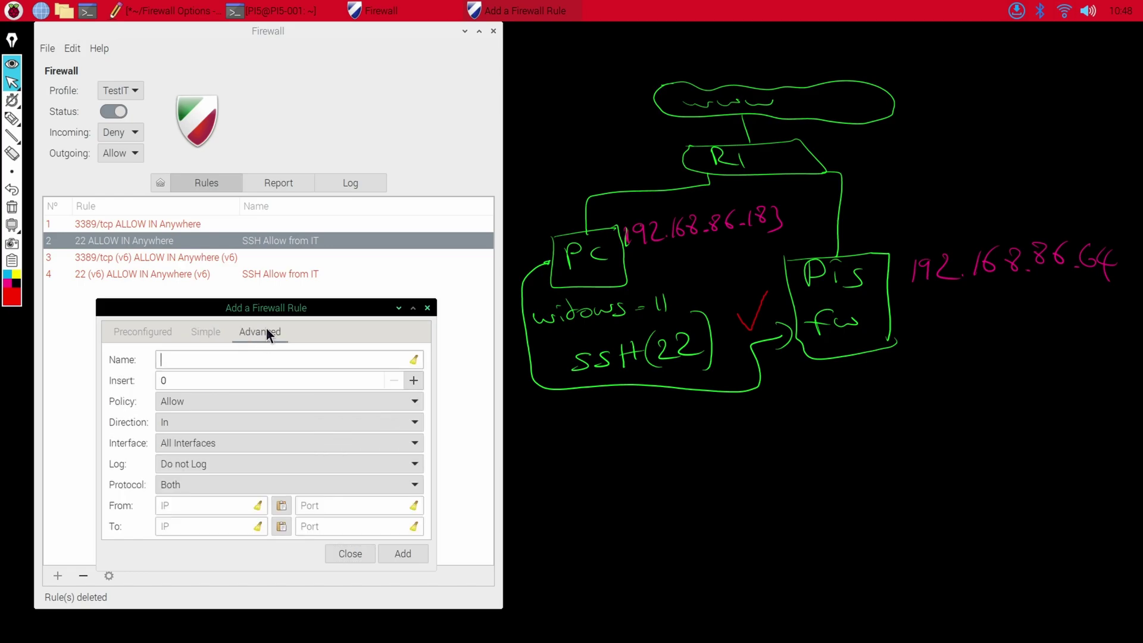
pyautogui.moveTo(311, 309); pyautogui.dragTo(317, 283)
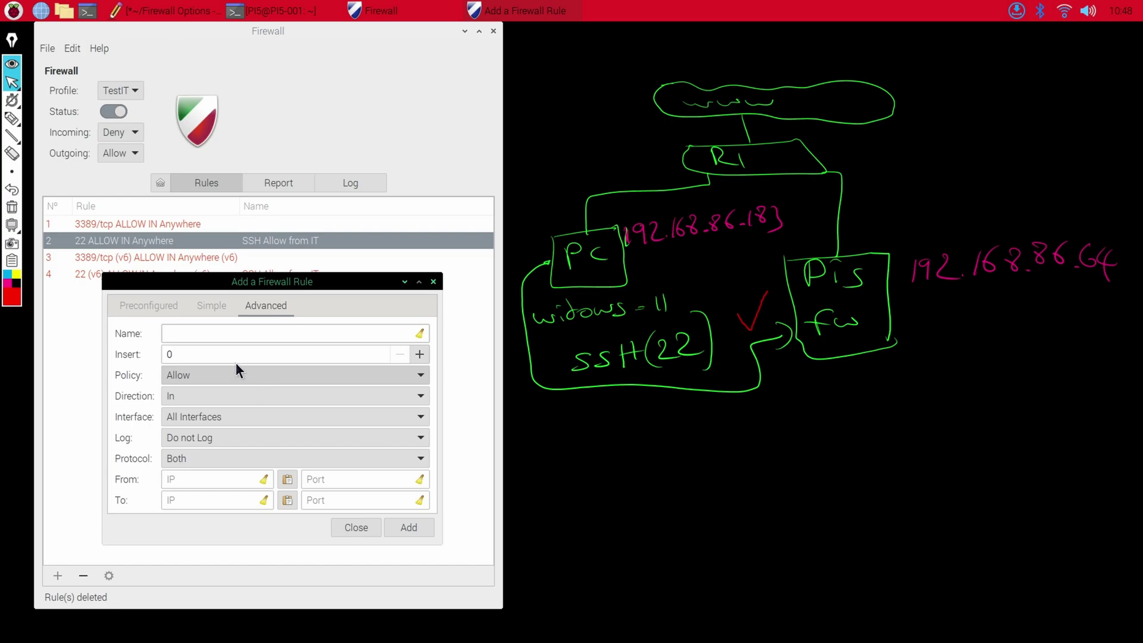
pyautogui.click(211, 329)
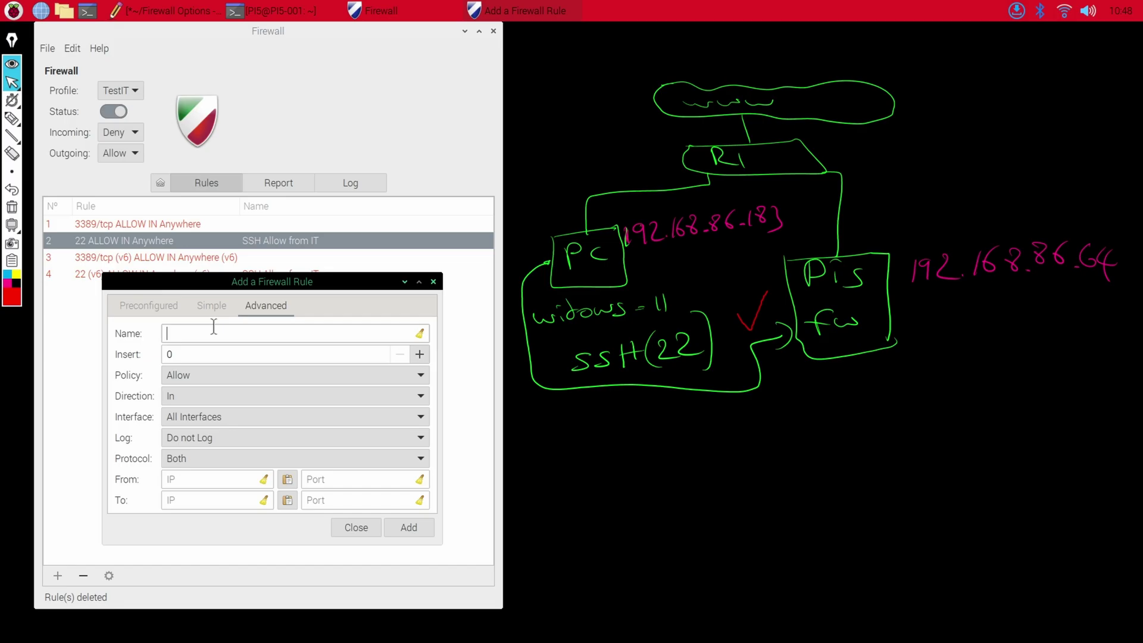
pyautogui.click(210, 305)
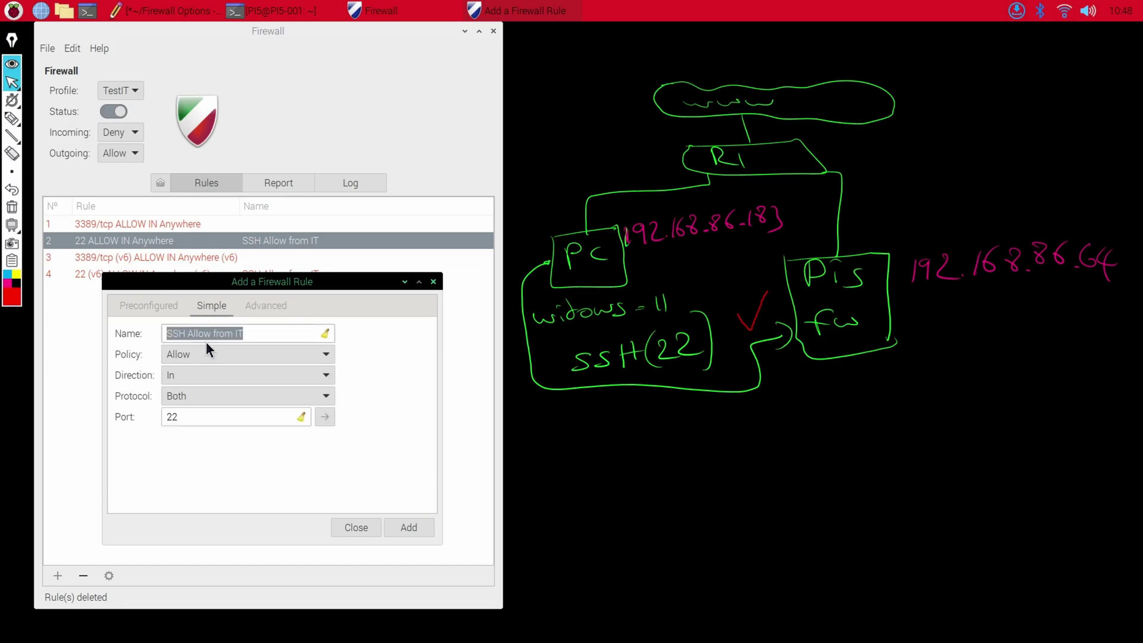
pyautogui.click(325, 417)
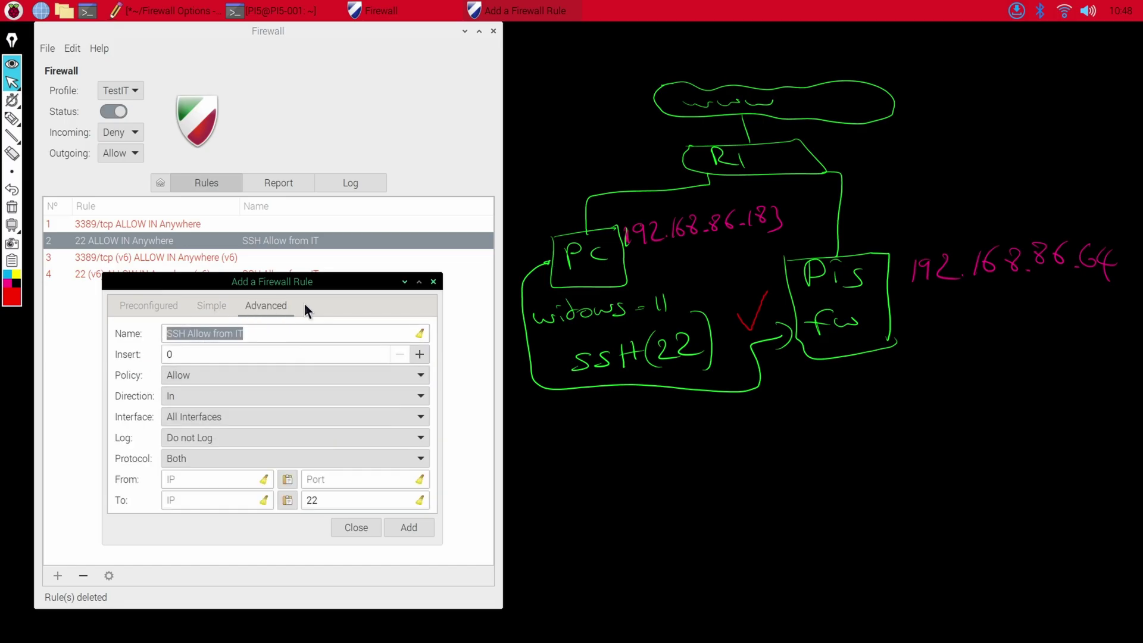
# Compare the simple form with the advanced one, set the advanced rule's protocol to UDP, and activate its source IP field.
pyautogui.click(207, 307)
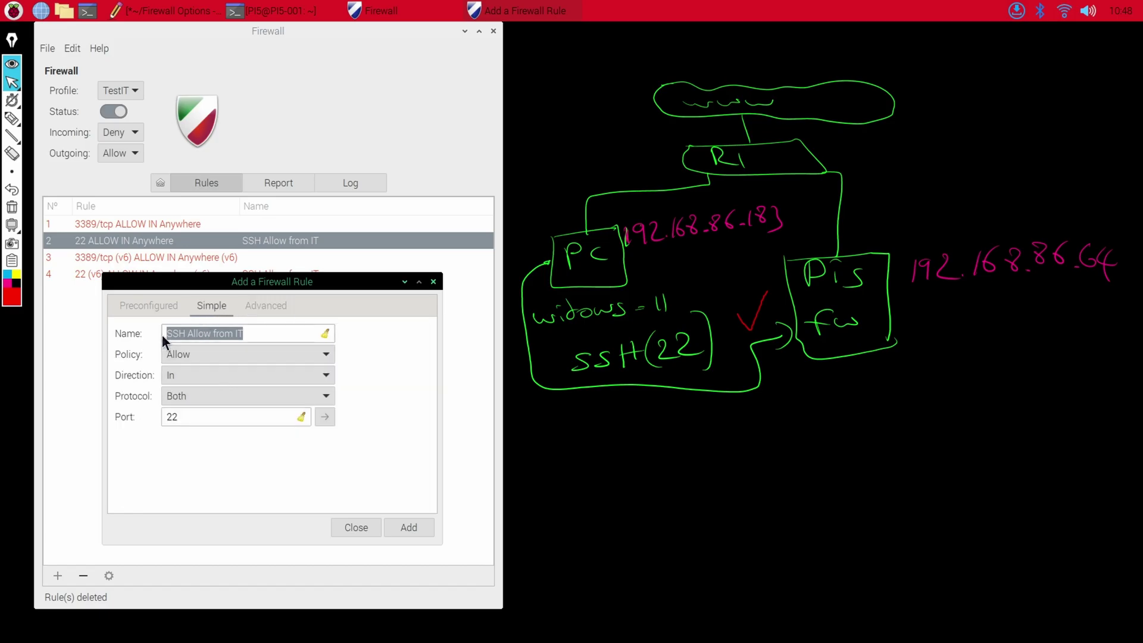
pyautogui.click(266, 306)
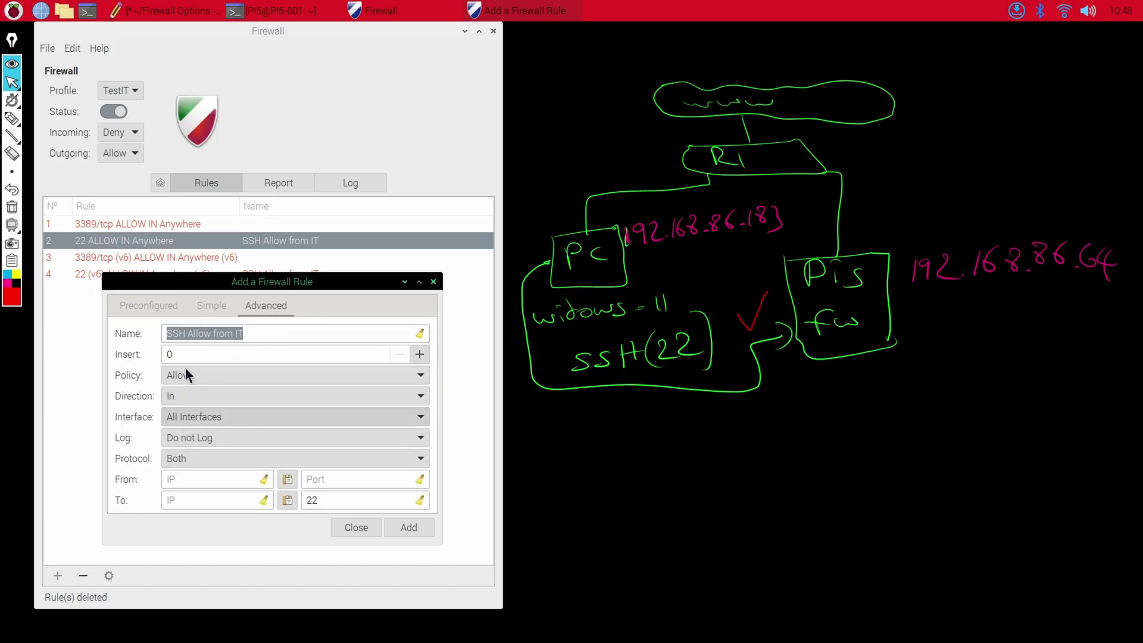
pyautogui.scroll(-2, 240, 452)
pyautogui.click(193, 482)
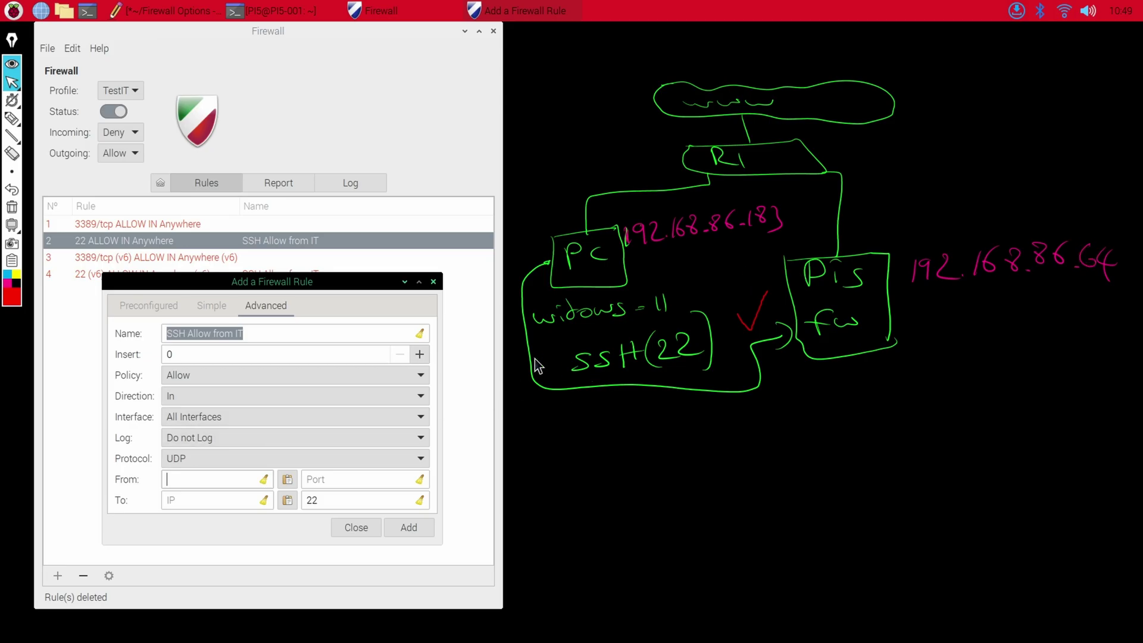
# Handwrite the PC's IP address and 22 in red over the rule's source fields, adding a check mark and an arrow to the PC box.
pyautogui.moveTo(10, 142)
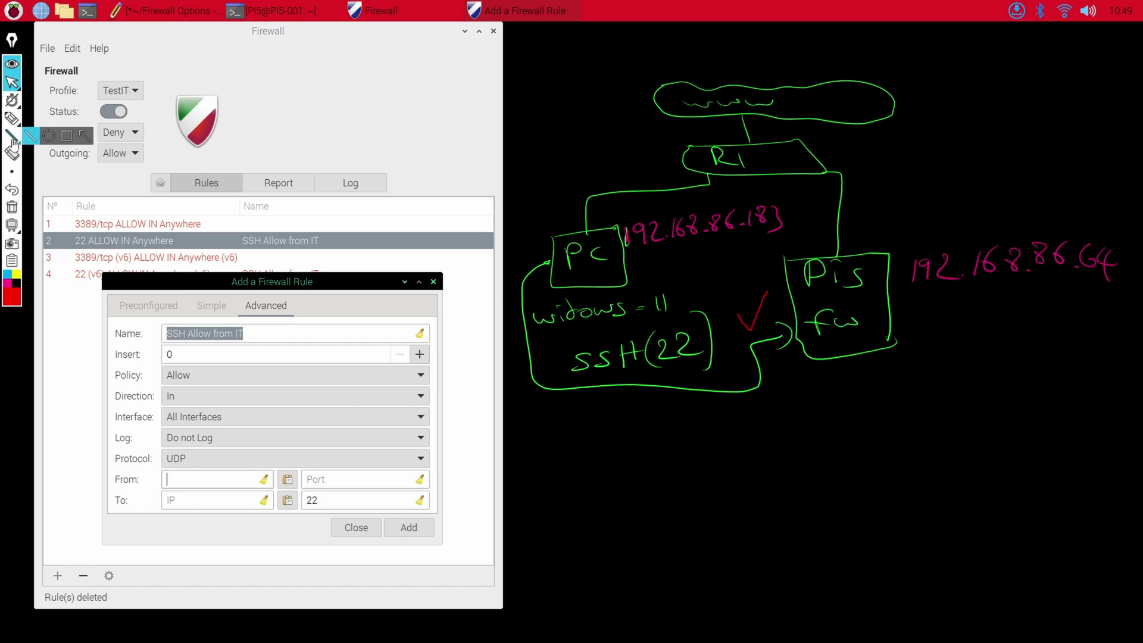
pyautogui.click(20, 122)
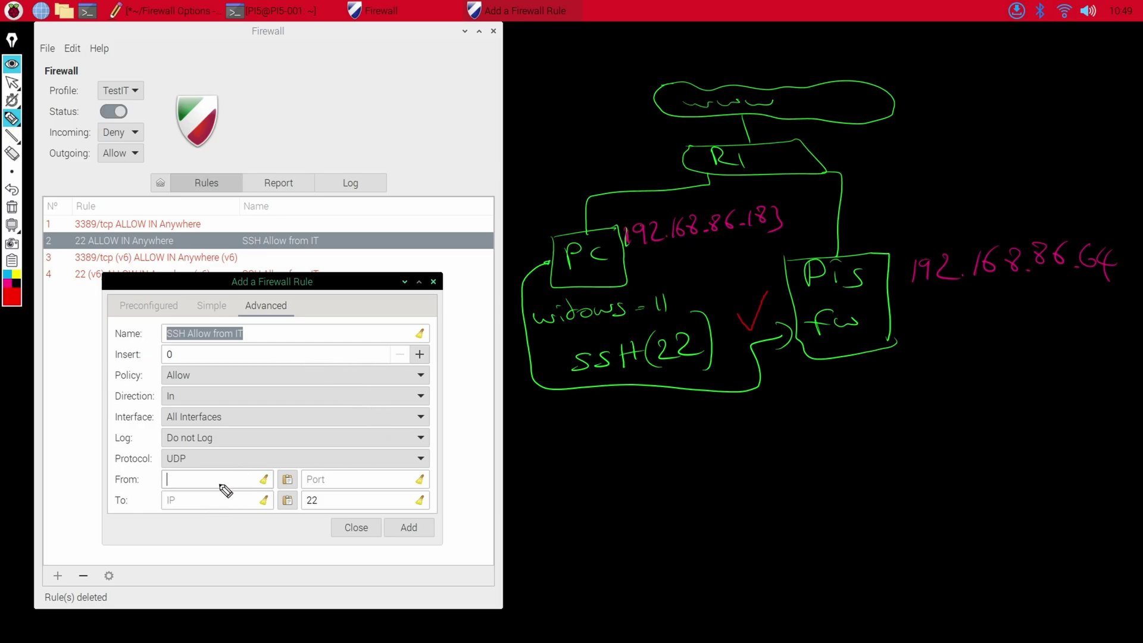
pyautogui.moveTo(179, 487)
pyautogui.mouseDown()
pyautogui.moveTo(239, 480)
pyautogui.moveTo(297, 451)
pyautogui.moveTo(338, 490)
pyautogui.moveTo(522, 457)
pyautogui.moveTo(487, 254)
pyautogui.moveTo(523, 199)
pyautogui.moveTo(592, 220)
pyautogui.mouseUp()
pyautogui.click(260, 469)
pyautogui.moveTo(402, 473); pyautogui.dragTo(473, 430)
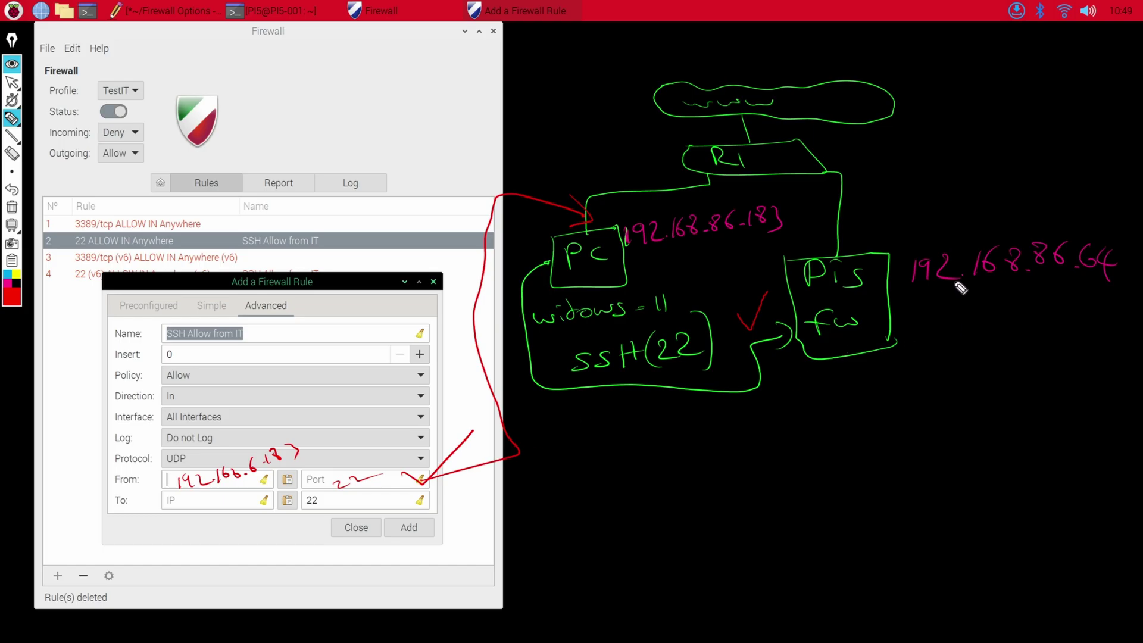
# Draw a red arrow from the Pi's 192.168.86.64 address toward the rule dialog and mark it with a red X.
pyautogui.moveTo(946, 282)
pyautogui.mouseDown()
pyautogui.moveTo(893, 492)
pyautogui.moveTo(636, 527)
pyautogui.moveTo(555, 532)
pyautogui.moveTo(554, 522)
pyautogui.moveTo(580, 532)
pyautogui.mouseUp()
pyautogui.moveTo(627, 467); pyautogui.dragTo(601, 509)
pyautogui.moveTo(577, 470); pyautogui.dragTo(663, 503)
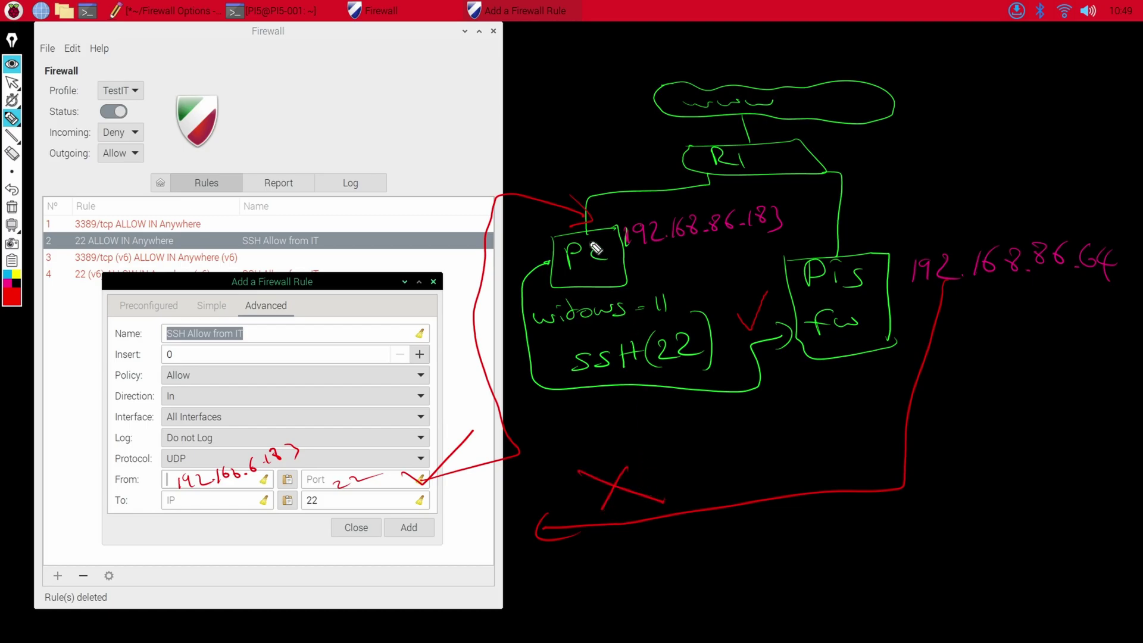